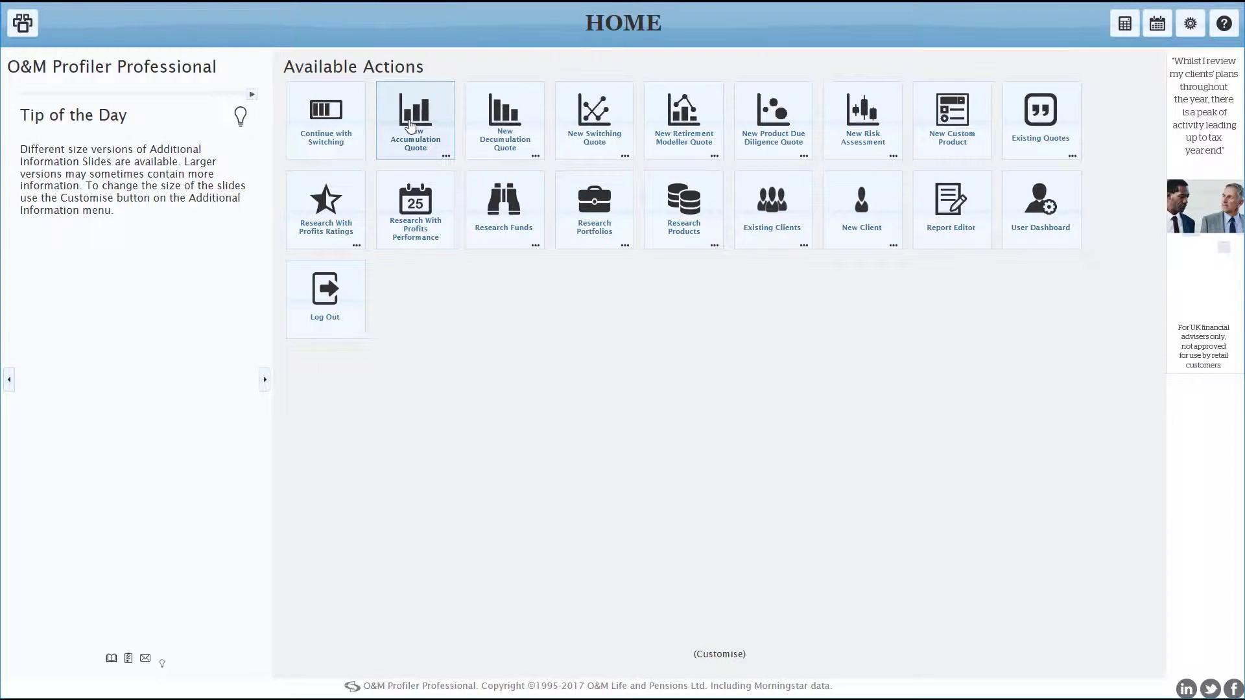
- Start a new accumulation quote and choose the existing male client as its client
{"action": "left_click", "coordinate": [410, 125]}
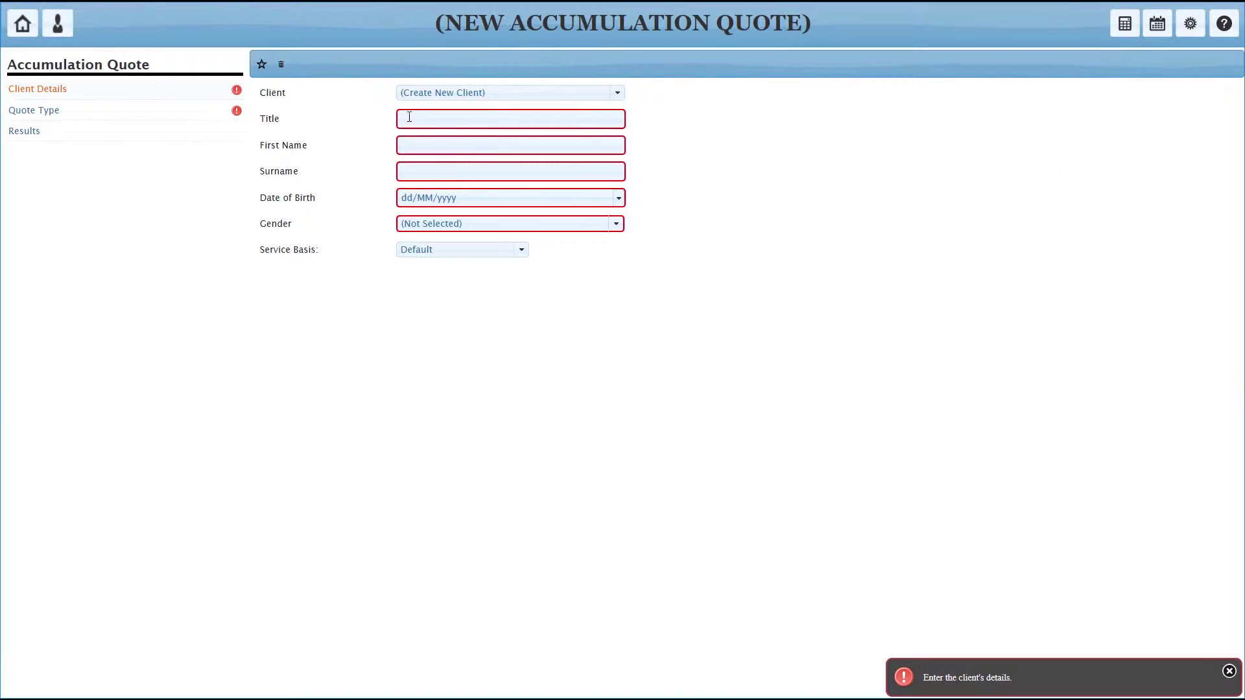
{"action": "left_click", "coordinate": [617, 96]}
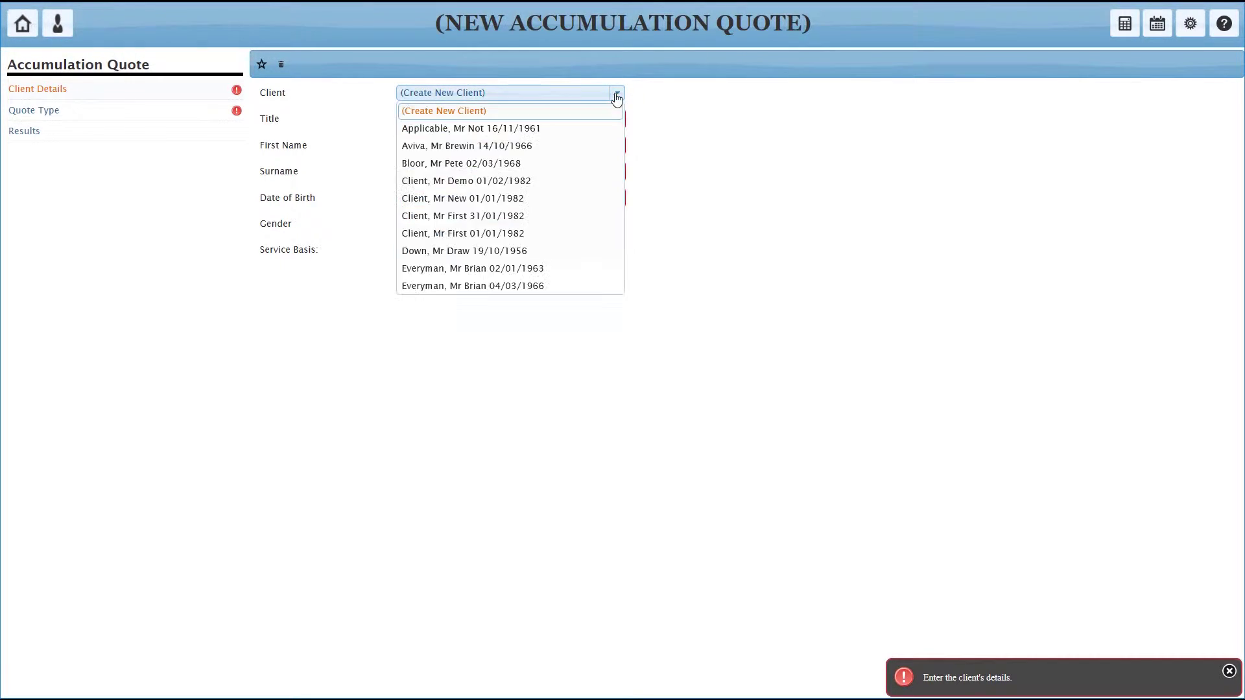
{"action": "left_click", "coordinate": [536, 217]}
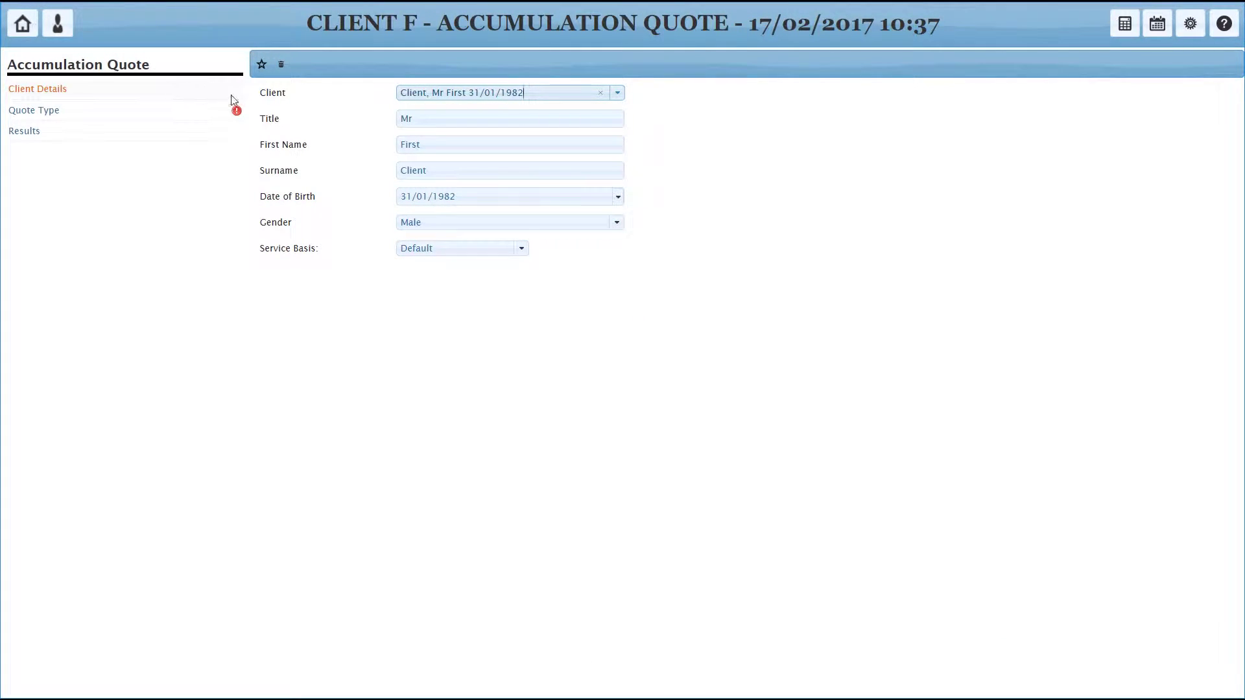
- Set the quote type of Option 1 to Cash ISA, projecting its value for a specific term
{"action": "left_click", "coordinate": [37, 114]}
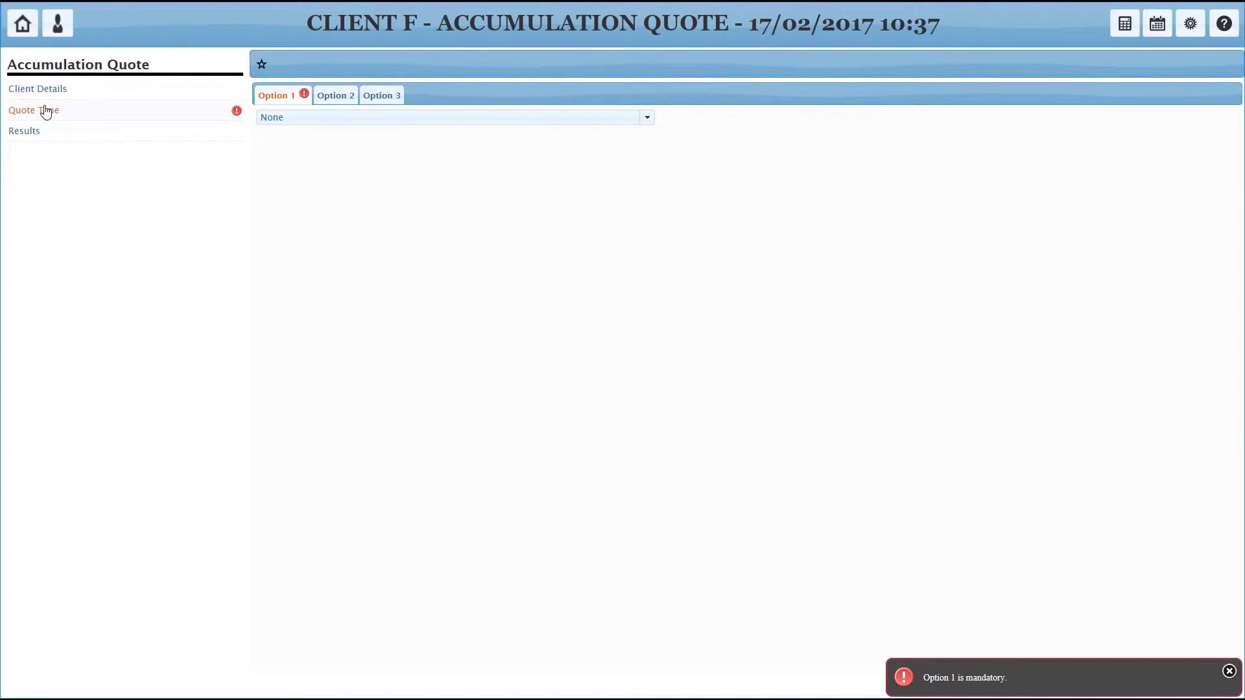
{"action": "left_click", "coordinate": [516, 126]}
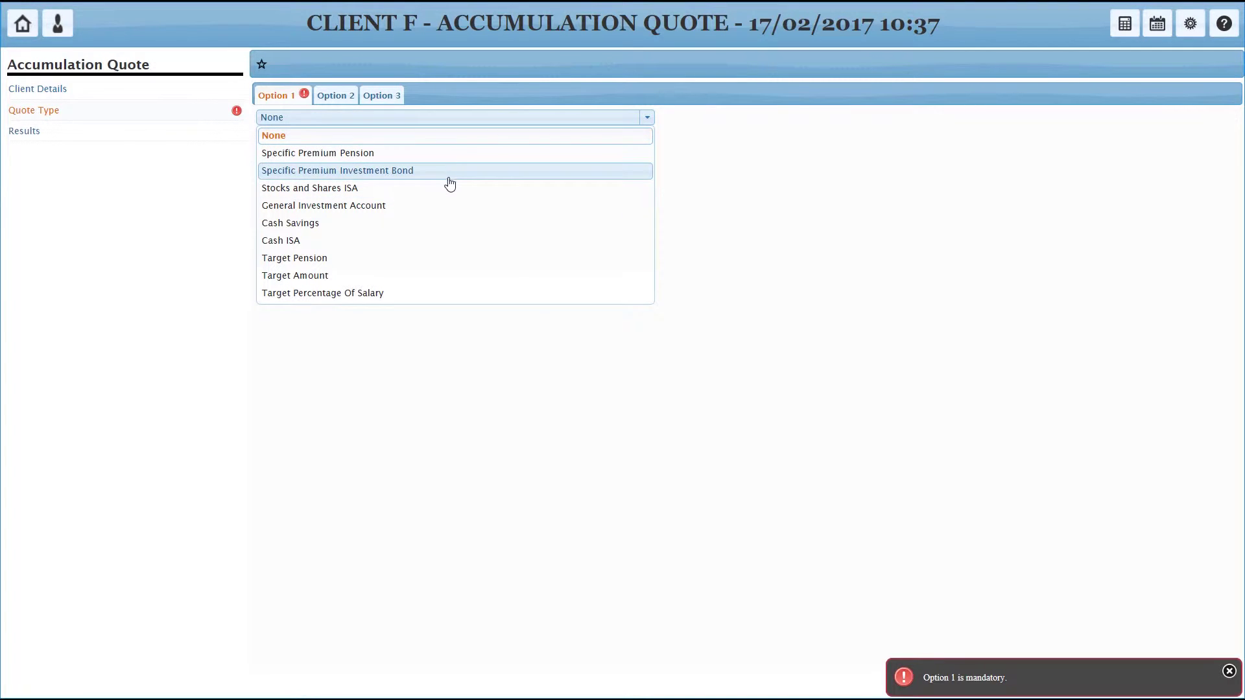
{"action": "left_click", "coordinate": [401, 245]}
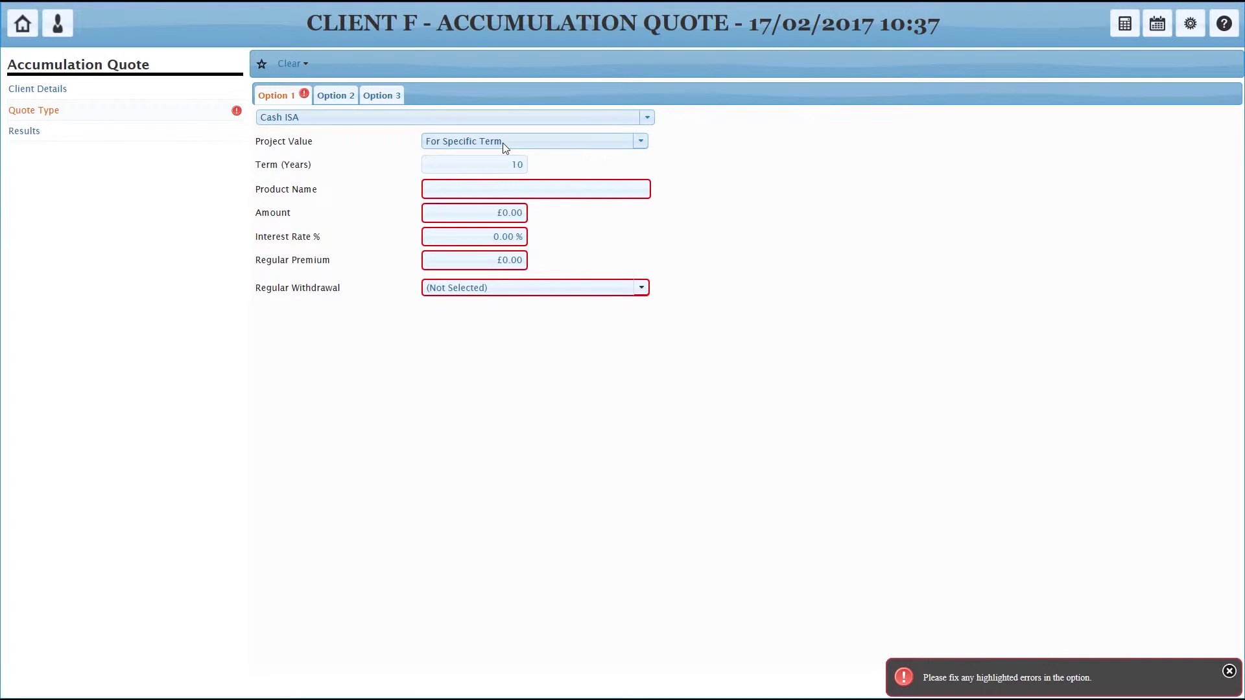
{"action": "left_click", "coordinate": [535, 144]}
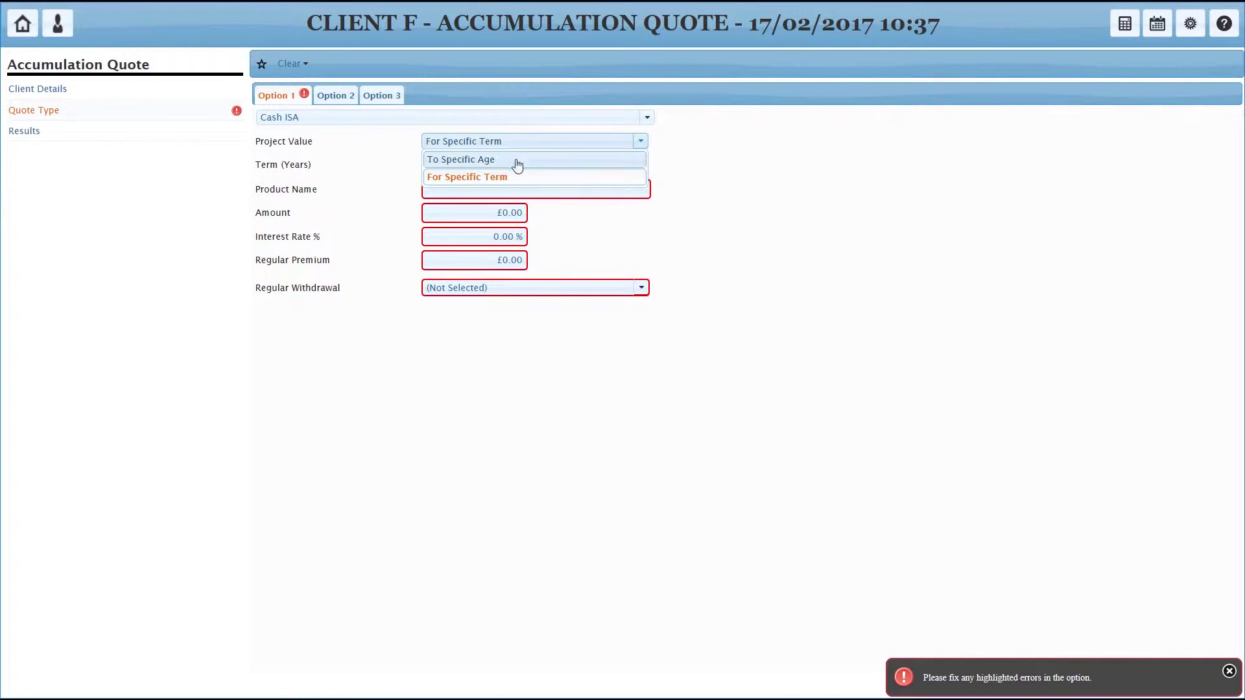
{"action": "left_click", "coordinate": [530, 140]}
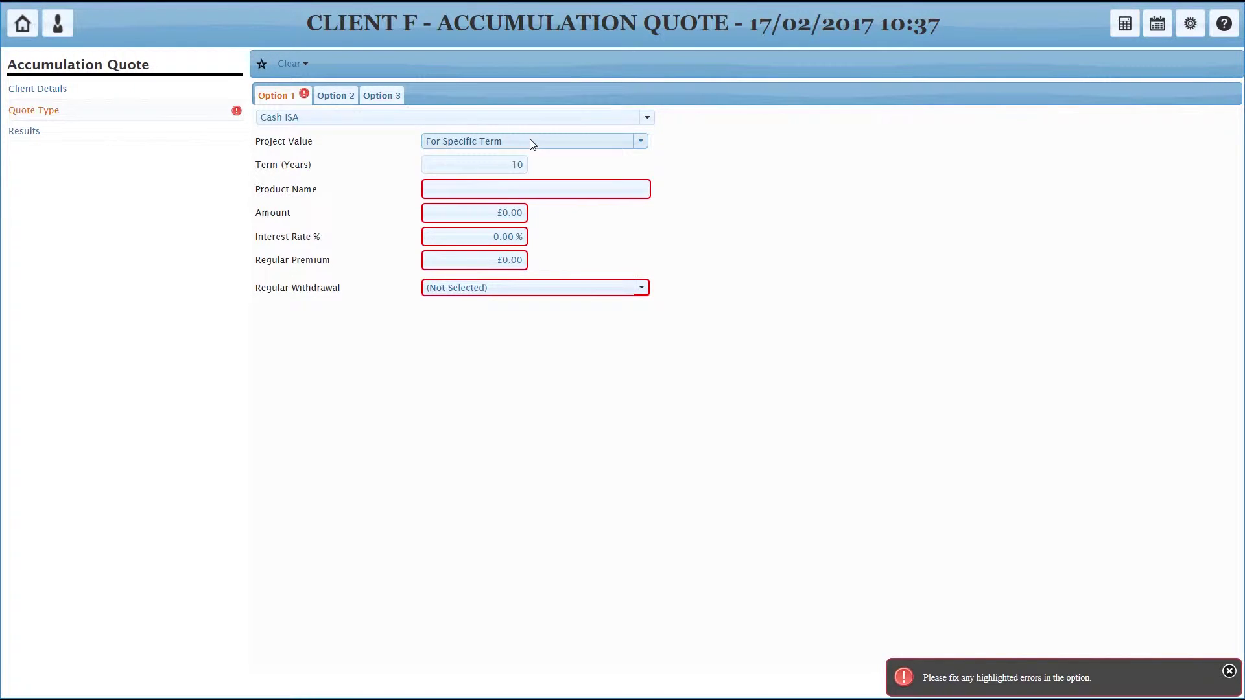
- Complete Option 1 with product name Cash ISA, amount £50,000, interest rate 1% and no regular withdrawal
{"action": "left_click", "coordinate": [514, 188]}
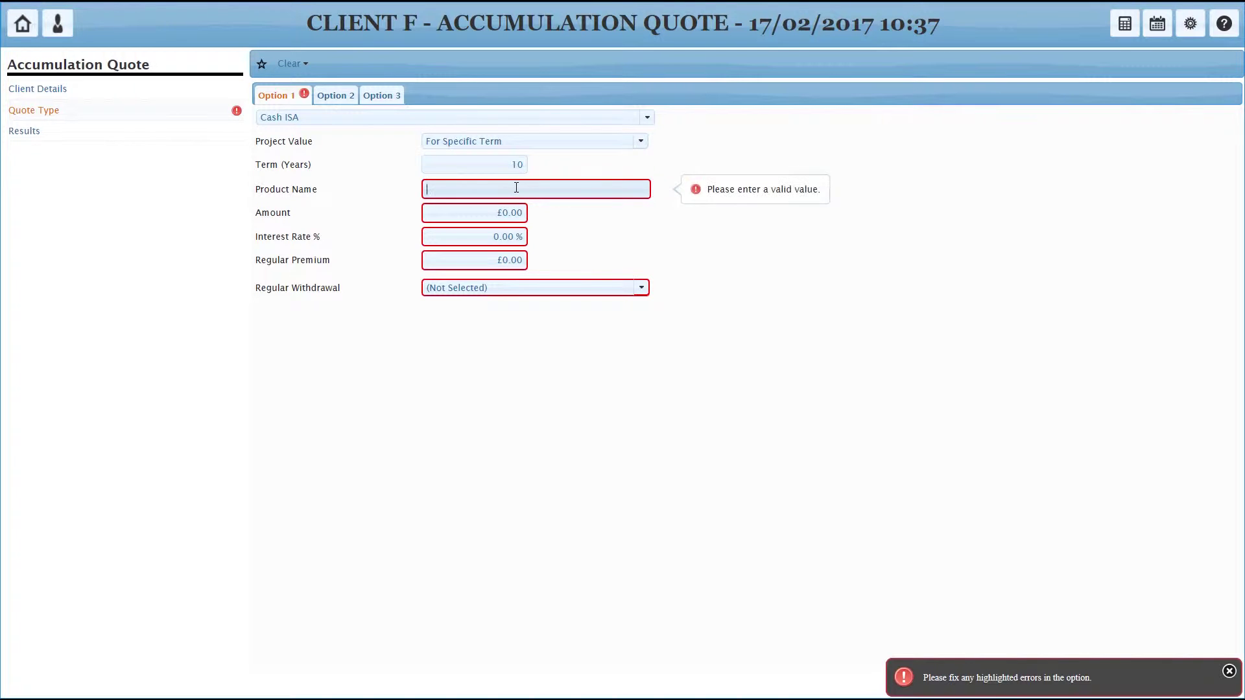
{"action": "type", "text": "Cash ISA"}
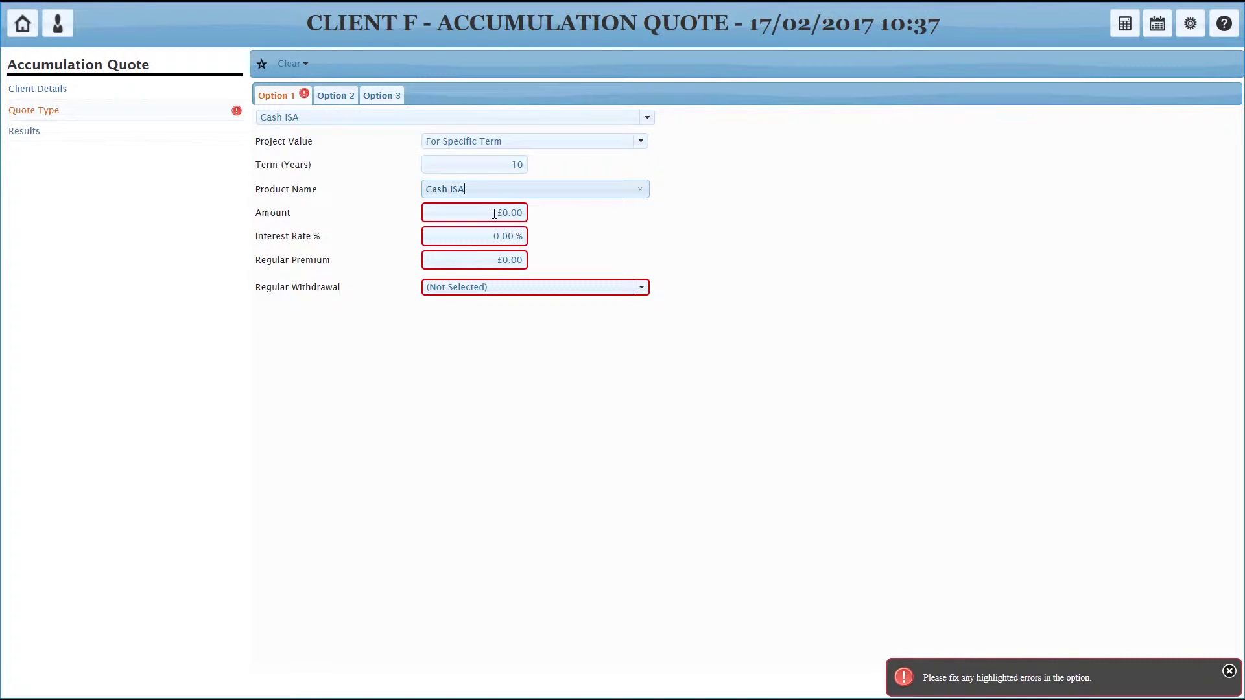
{"action": "left_click", "coordinate": [494, 214]}
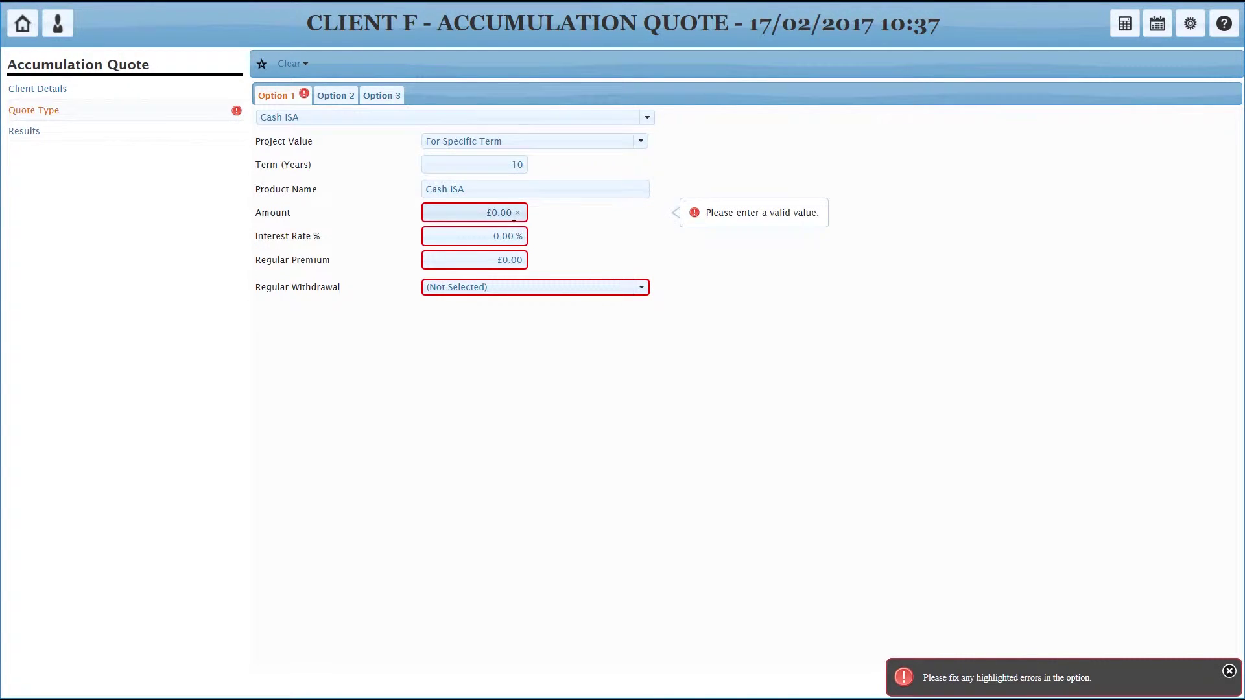
{"action": "type", "text": "5000"}
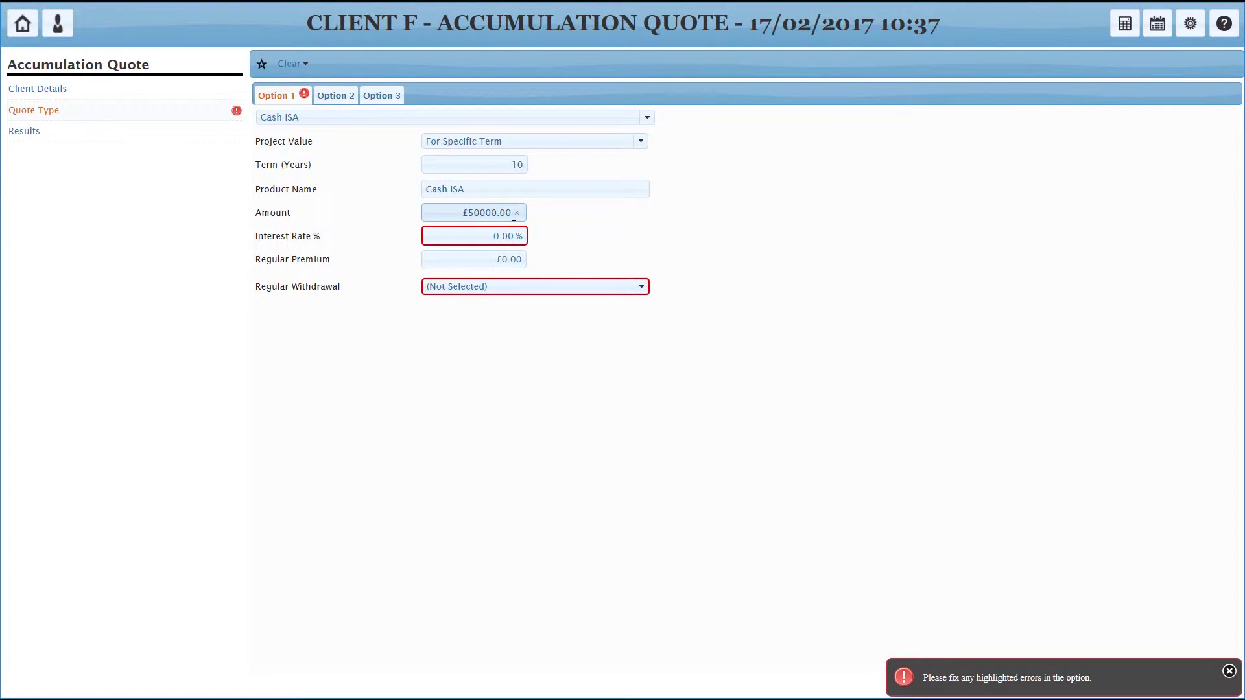
{"action": "key", "text": "Tab"}
{"action": "type", "text": "1"}
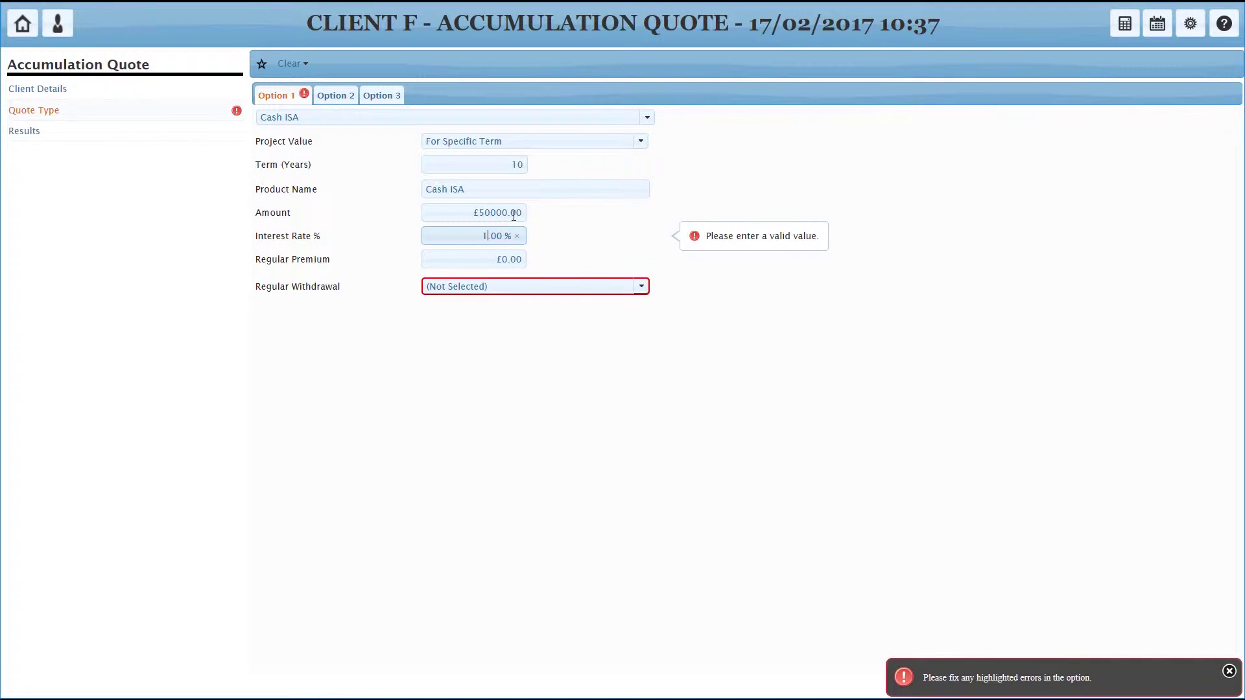
{"action": "left_click", "coordinate": [578, 289]}
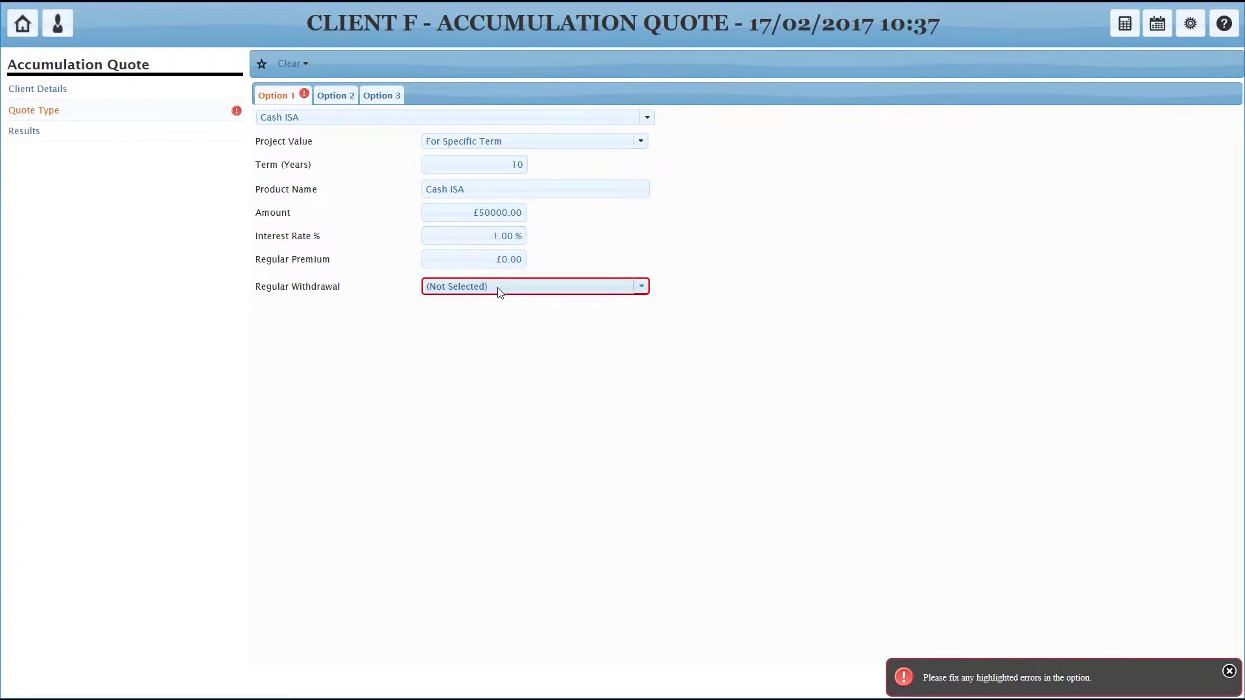
{"action": "left_click", "coordinate": [476, 330]}
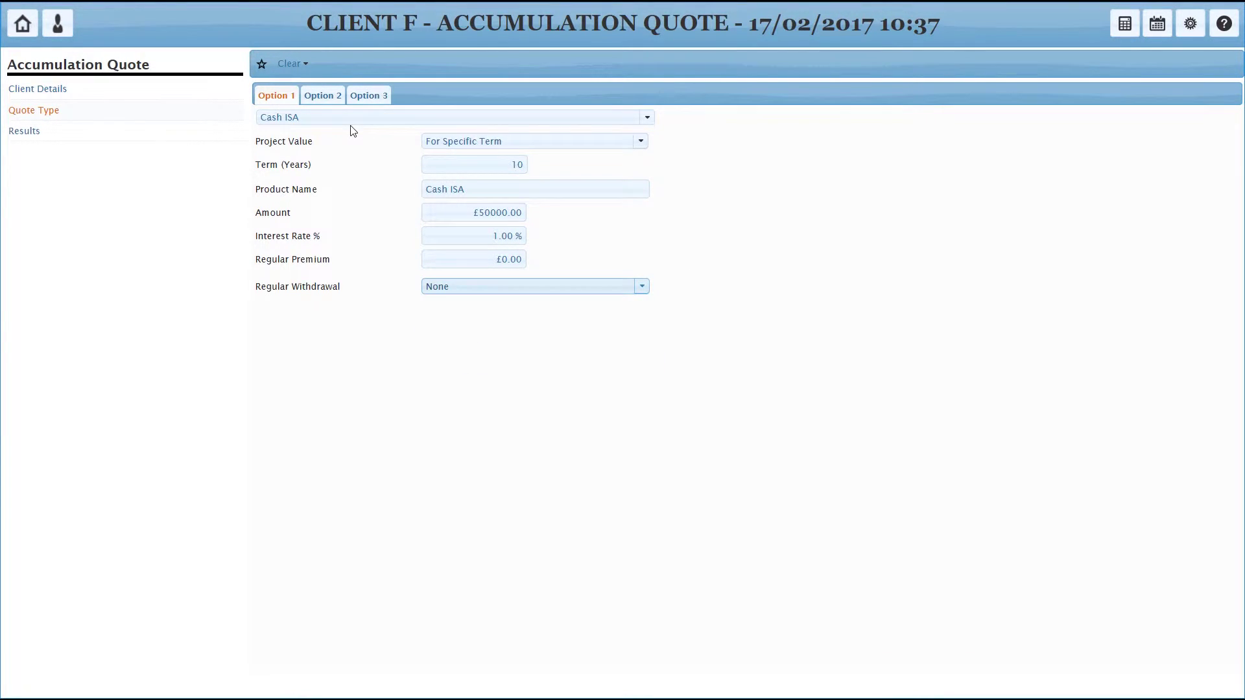
- Set Option 2 to Stocks and Shares ISA with an ISA transfer value of £50,000
{"action": "left_click", "coordinate": [322, 95]}
{"action": "left_click", "coordinate": [341, 68]}
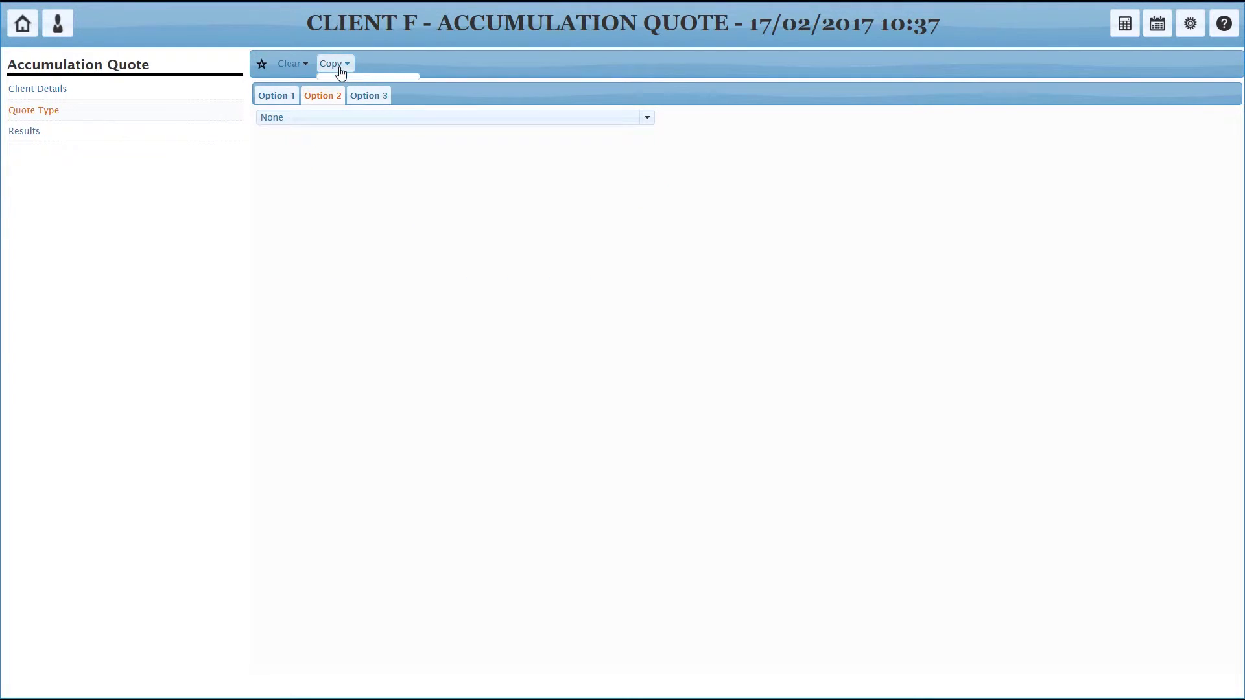
{"action": "left_click", "coordinate": [345, 65]}
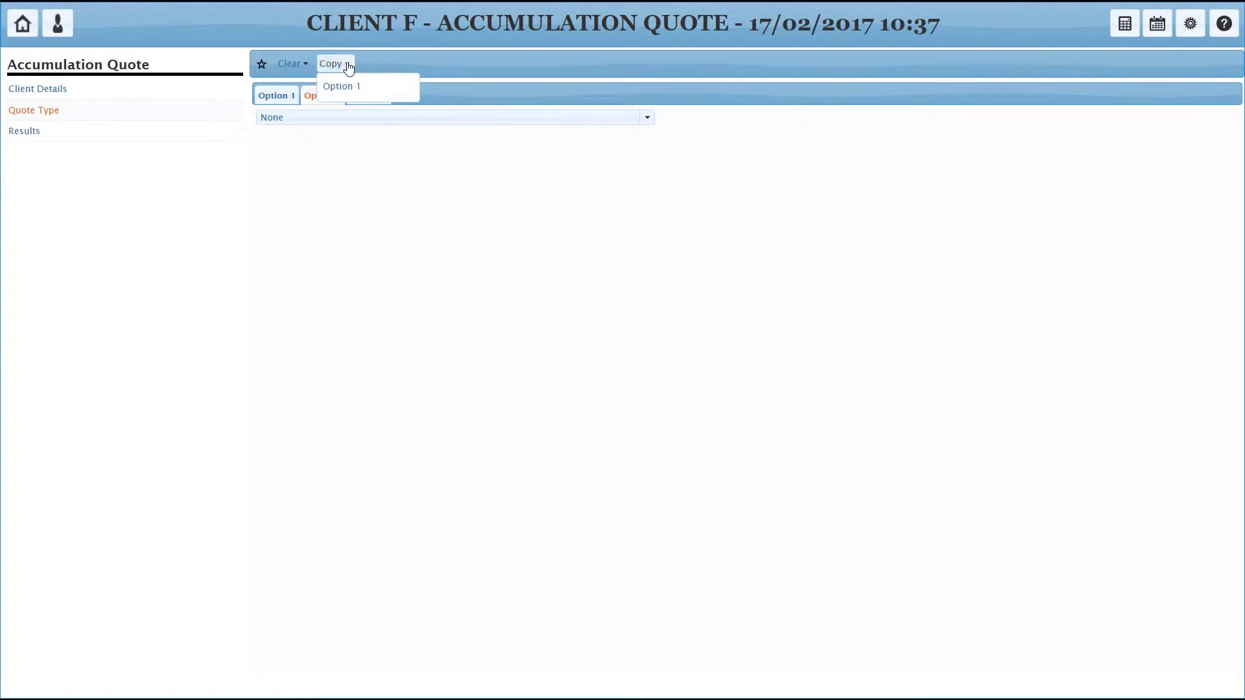
{"action": "left_click", "coordinate": [348, 119]}
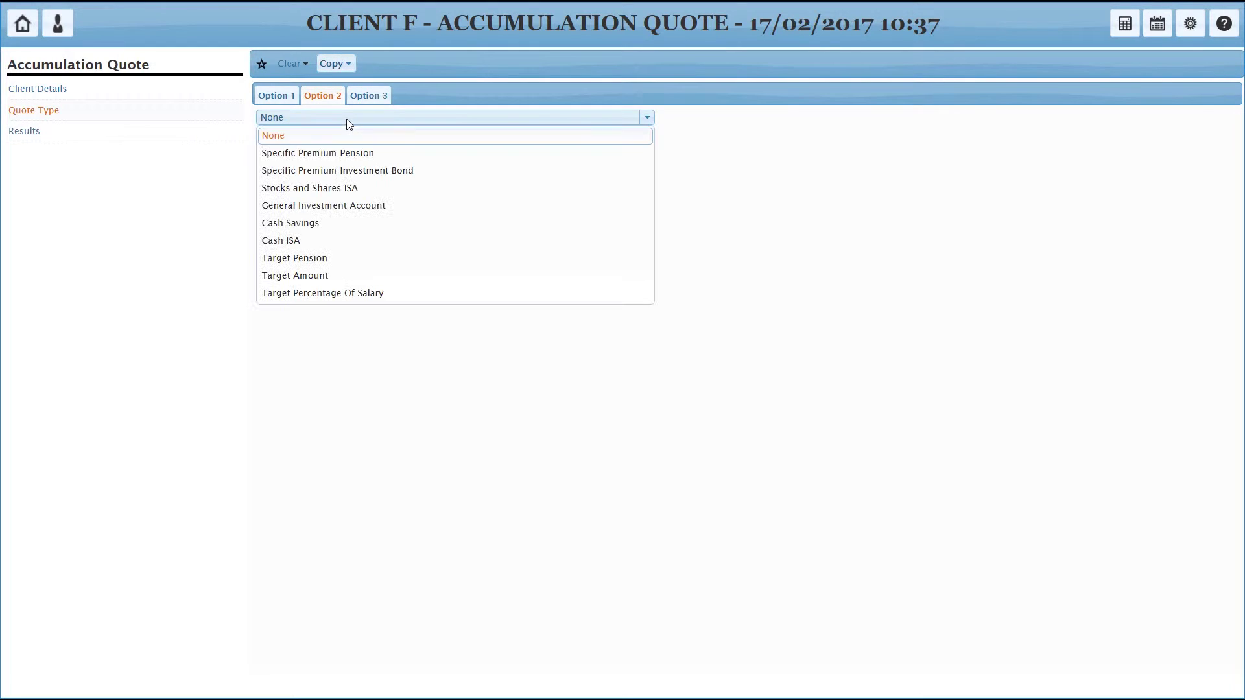
{"action": "left_click", "coordinate": [352, 189]}
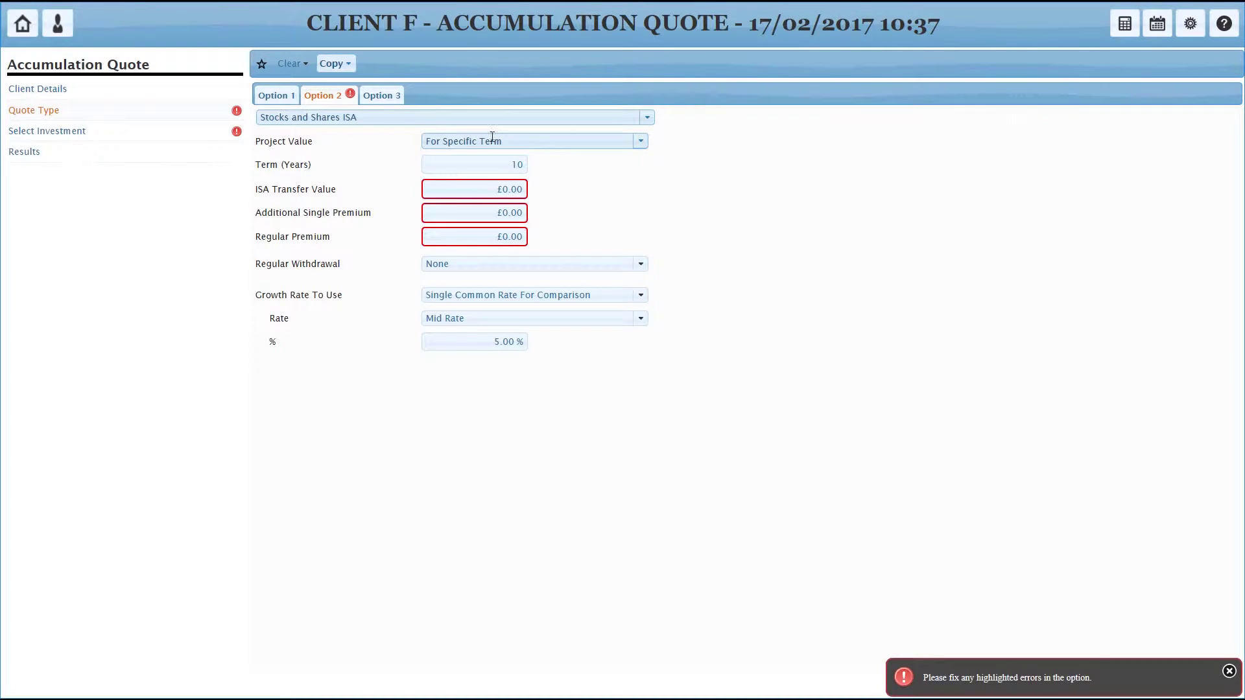
{"action": "left_click", "coordinate": [490, 187]}
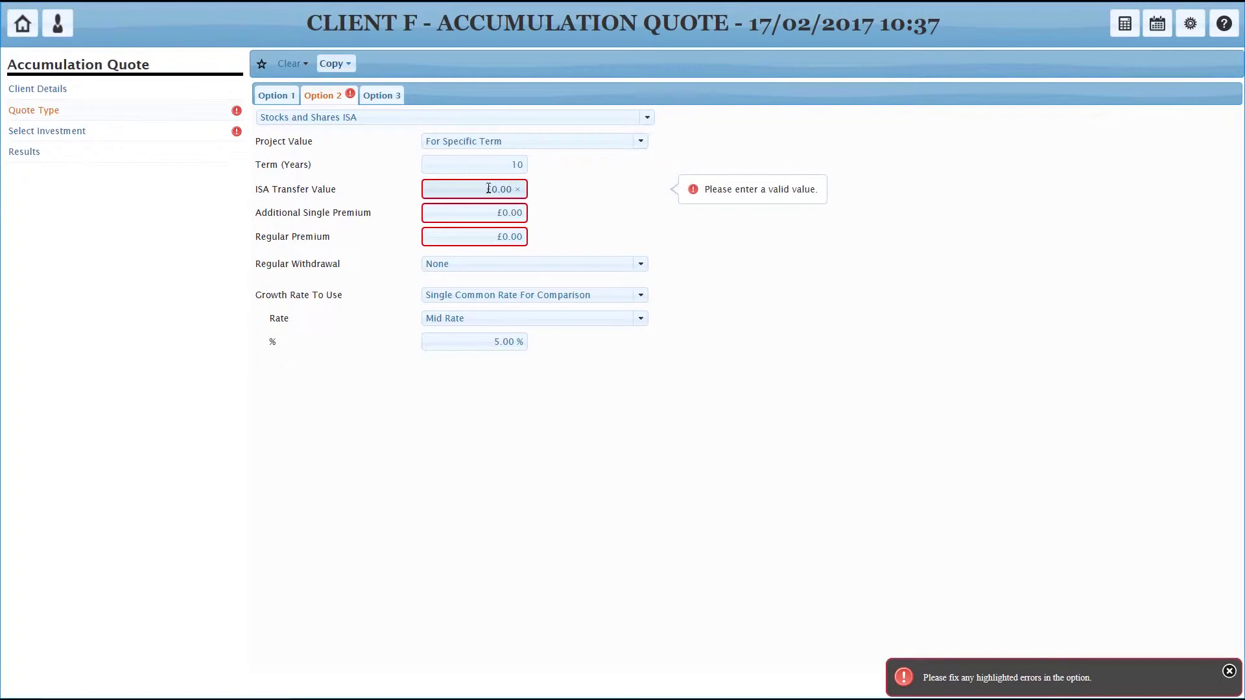
{"action": "type", "text": "50000"}
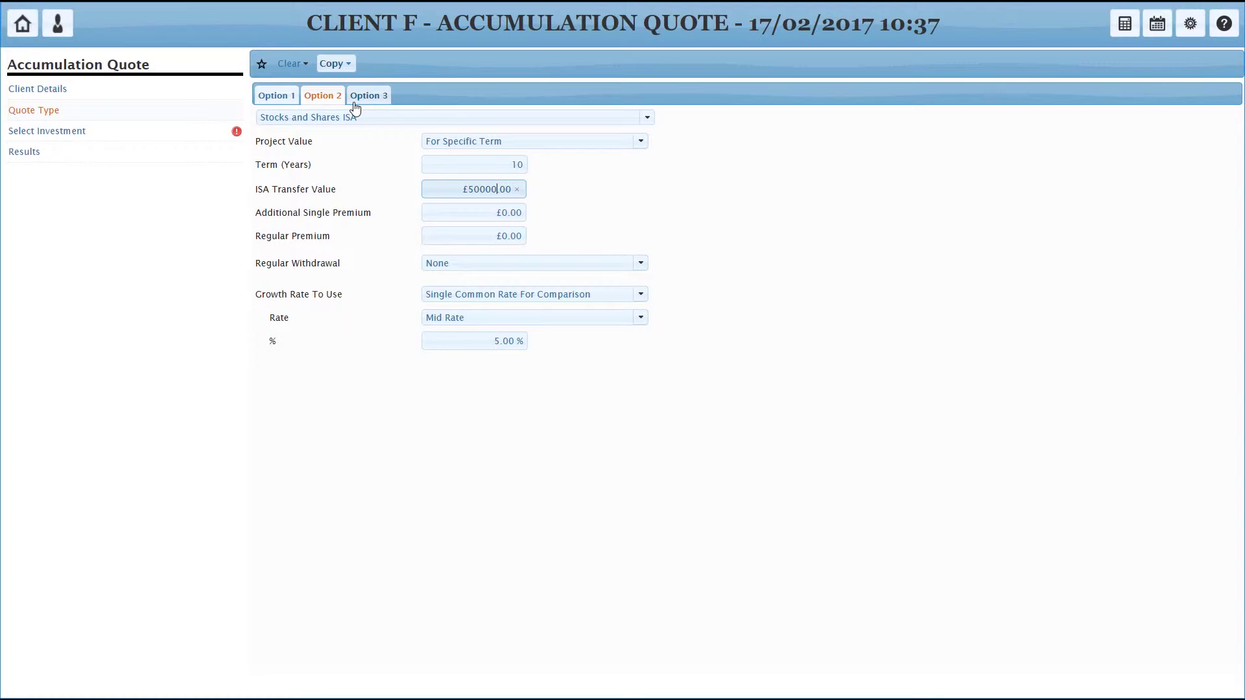
- Use sector defaults for the new ISA investments, allocating 100% to Mixed Investment 0-35% Shares
{"action": "left_click", "coordinate": [63, 132]}
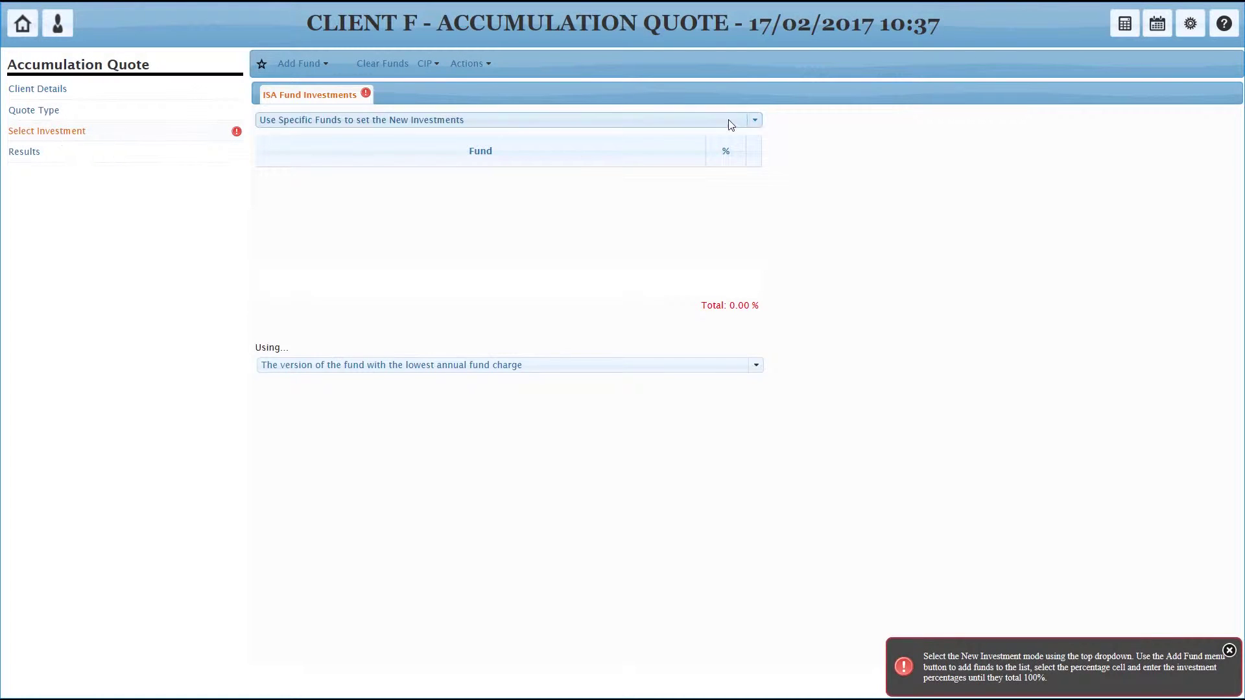
{"action": "left_click", "coordinate": [755, 120]}
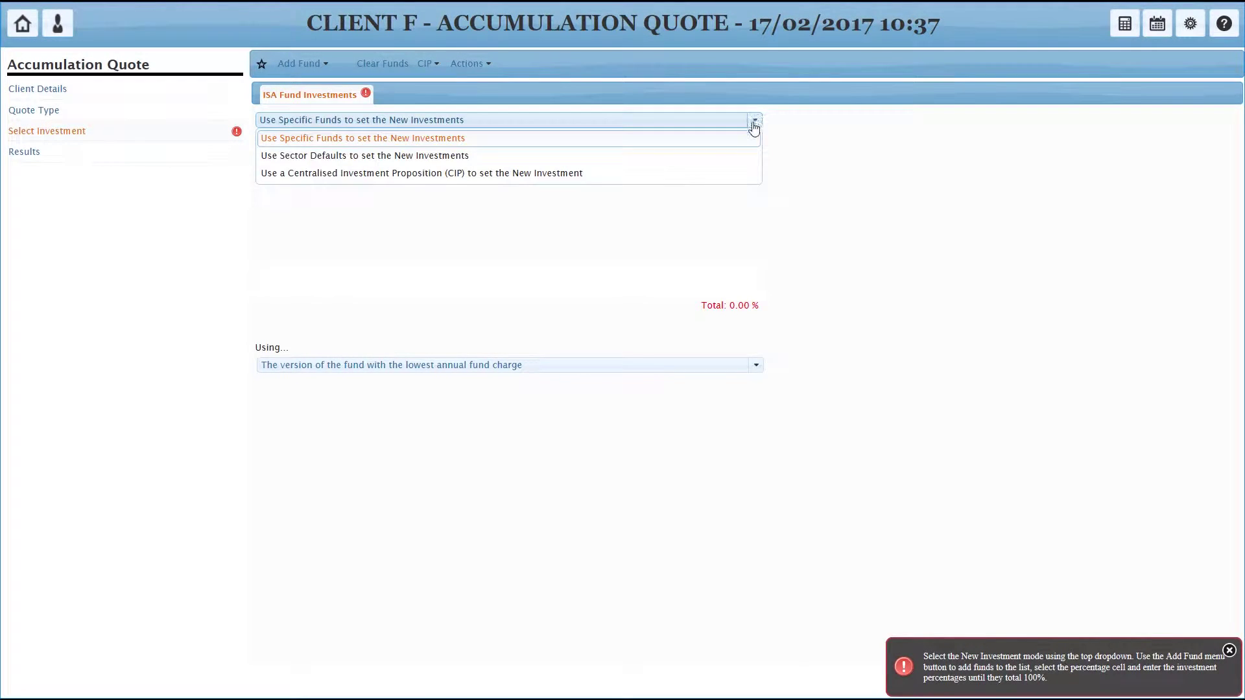
{"action": "left_click", "coordinate": [706, 156]}
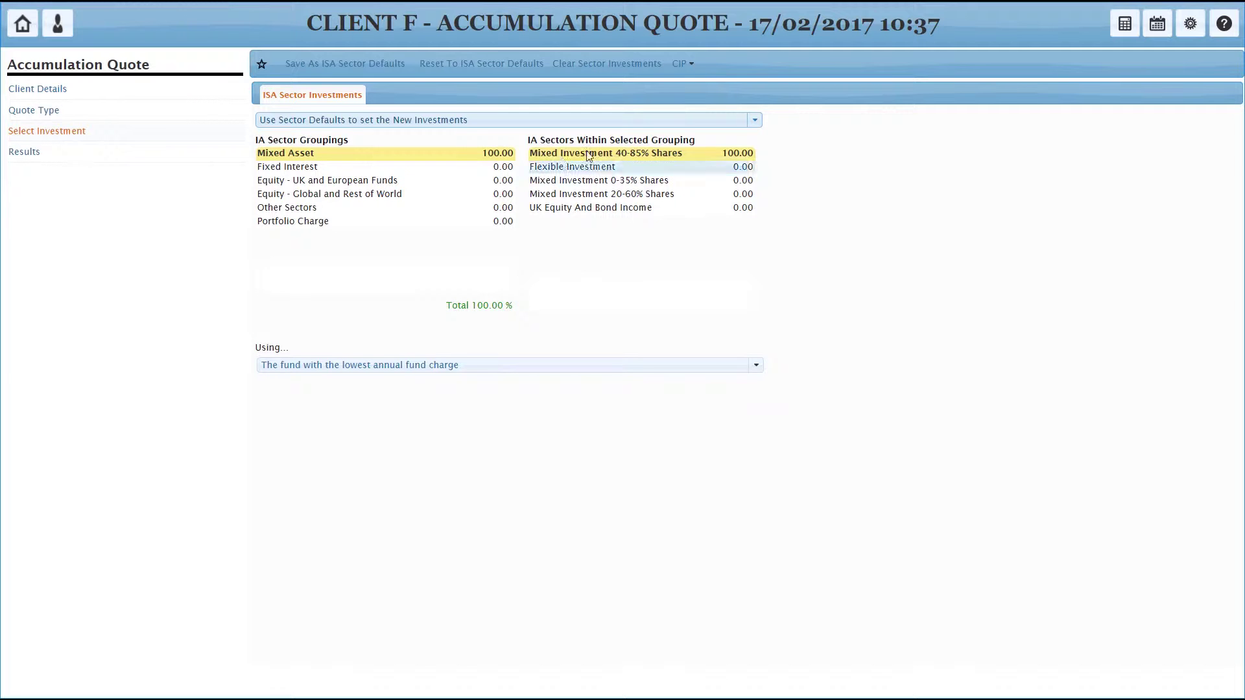
{"action": "left_click", "coordinate": [615, 182]}
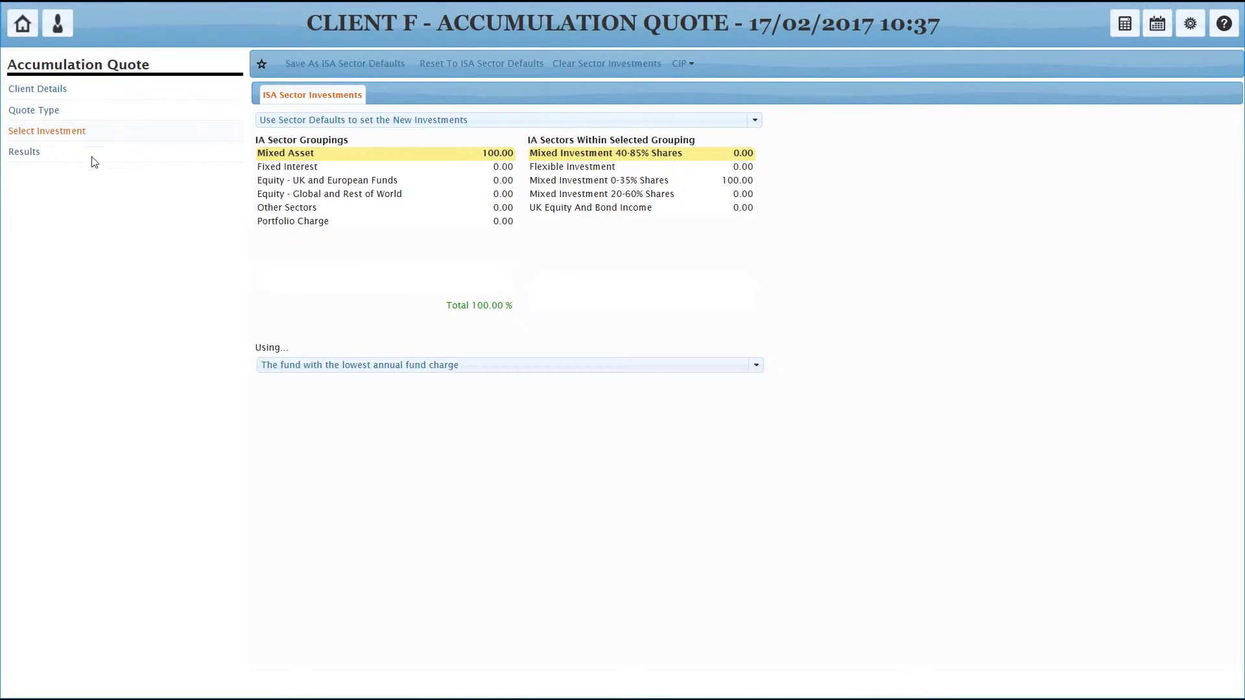
- Display the quote results with Quick Compare on and show the Cash ISA Considerations information
{"action": "left_click", "coordinate": [24, 153]}
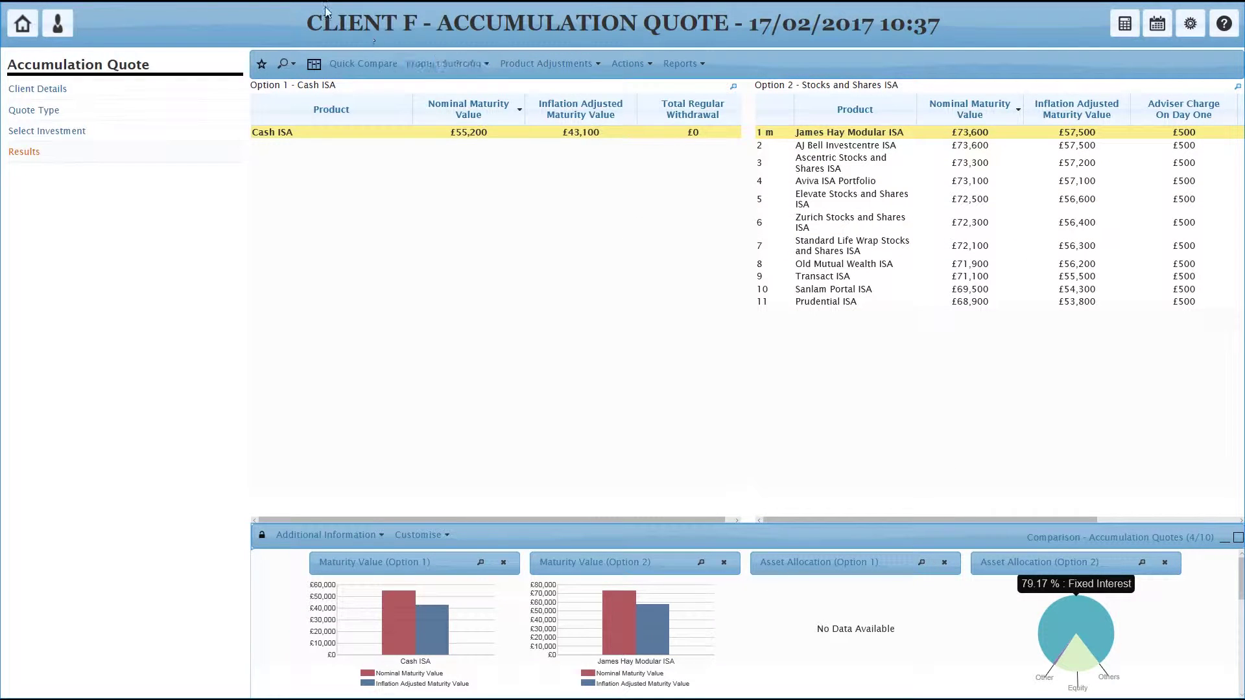
{"action": "left_click", "coordinate": [365, 64]}
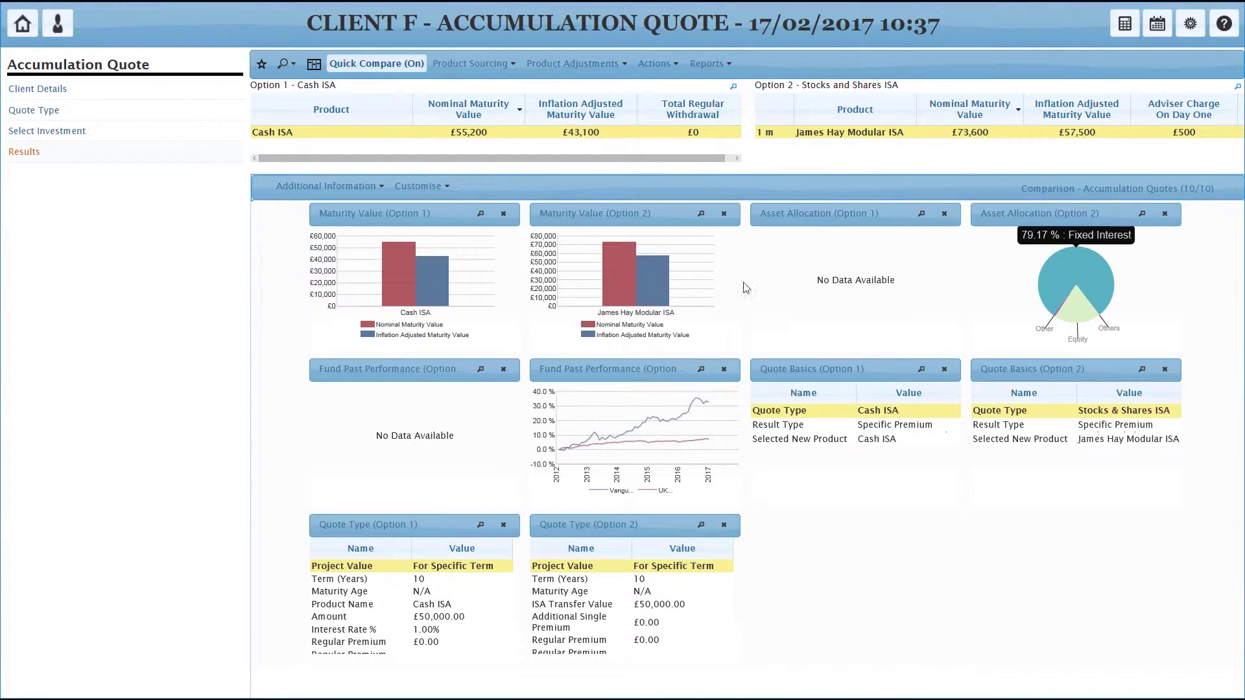
{"action": "left_click", "coordinate": [375, 188]}
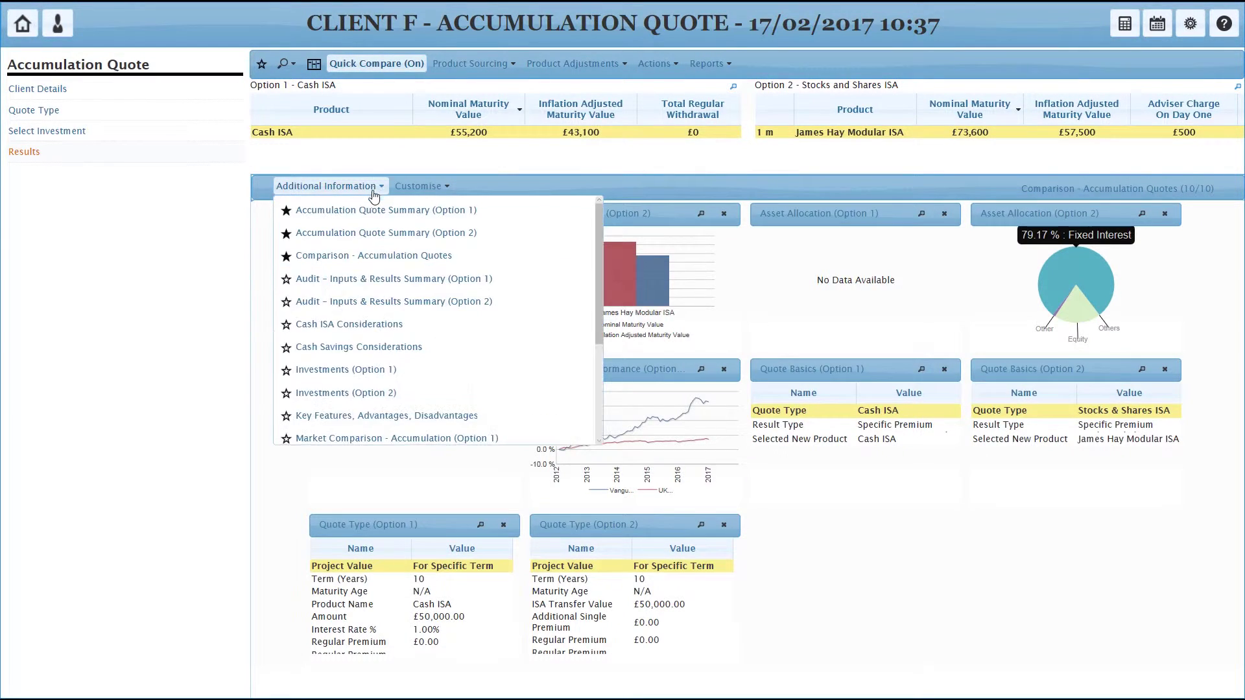
{"action": "left_click", "coordinate": [357, 326]}
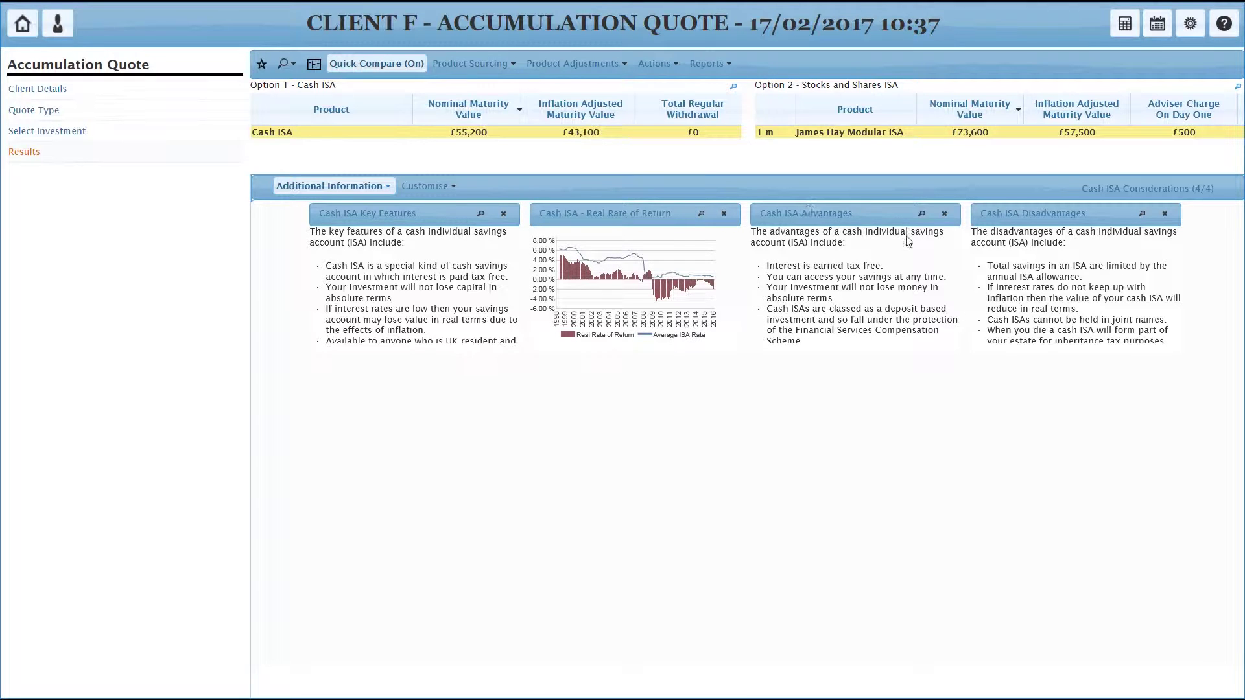
- Examine the enlarged Cash ISA - Real Rate of Return slide as chart and data table, and close it
{"action": "left_click", "coordinate": [700, 214]}
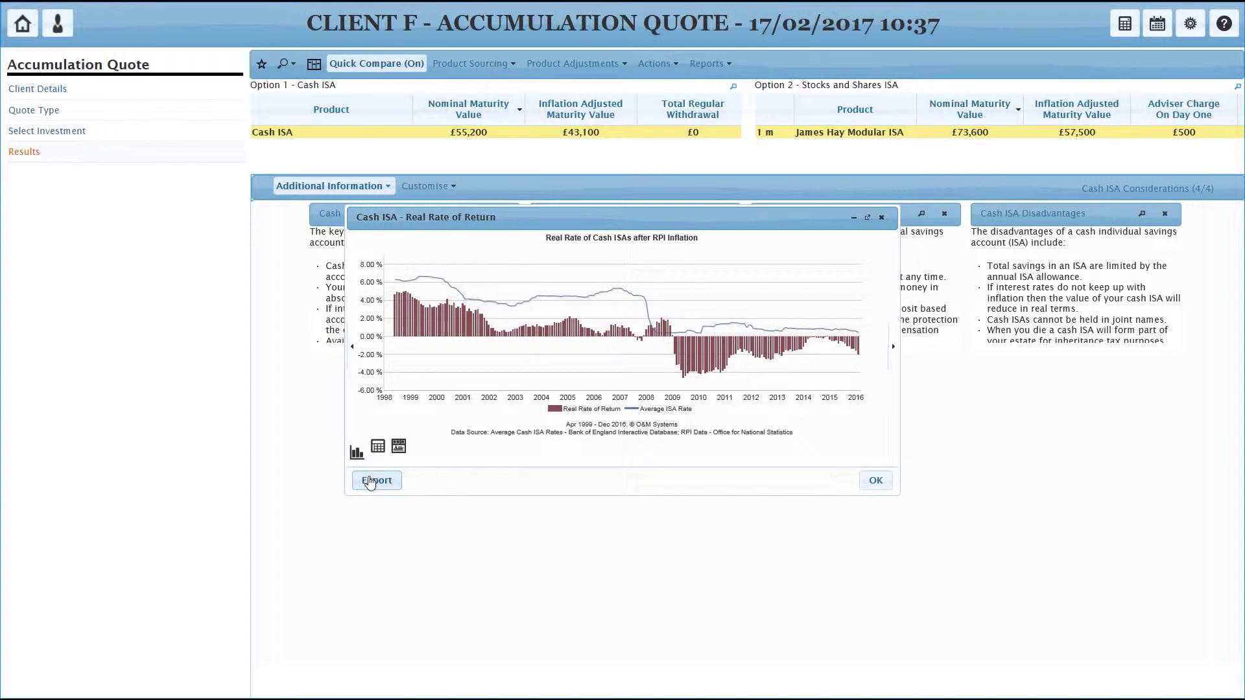
{"action": "left_click", "coordinate": [376, 450]}
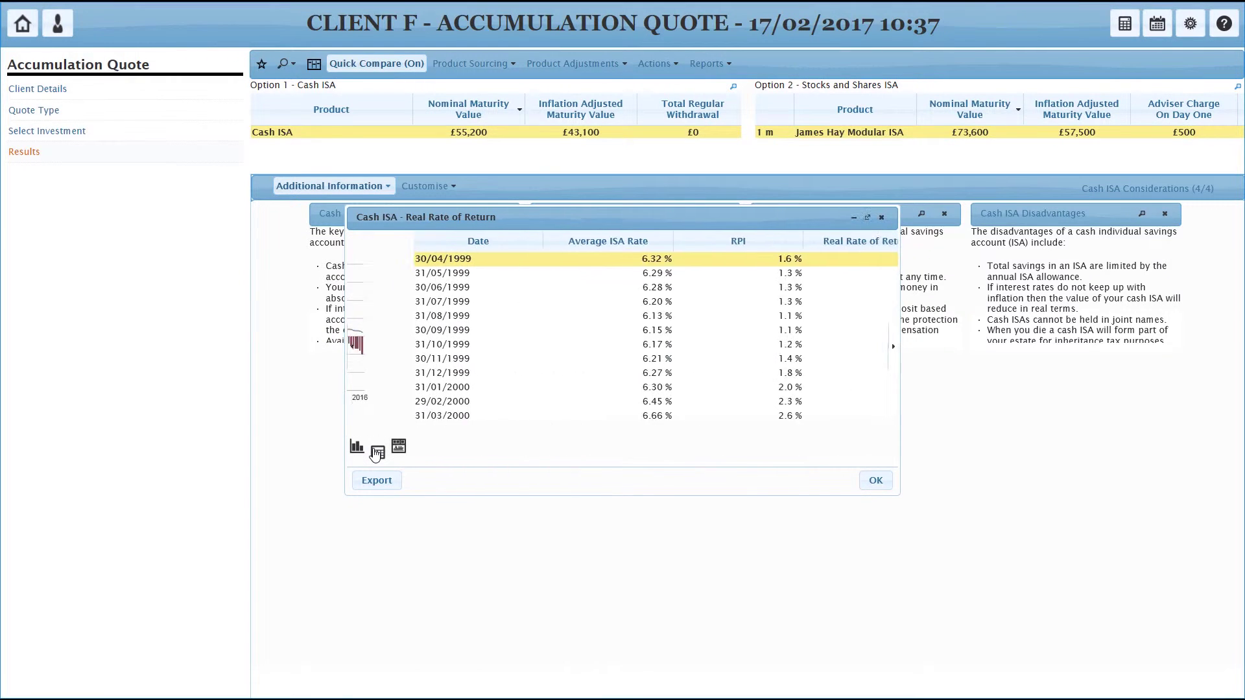
{"action": "left_click", "coordinate": [357, 447]}
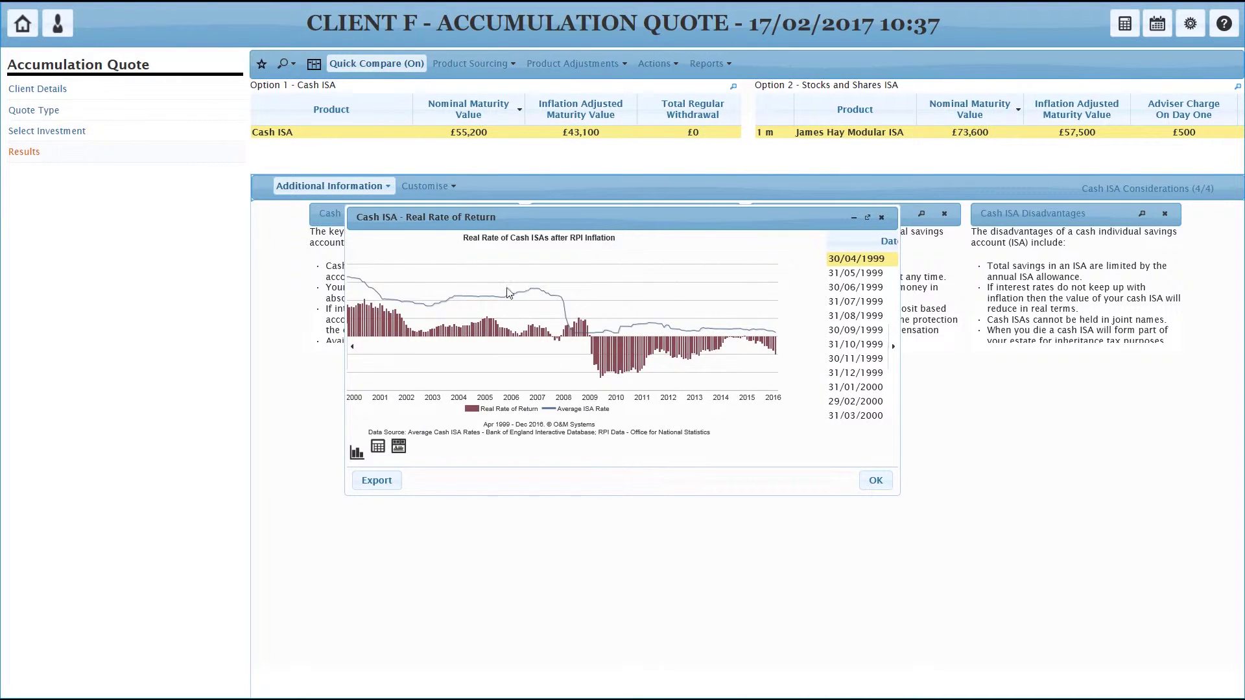
{"action": "left_click", "coordinate": [875, 481]}
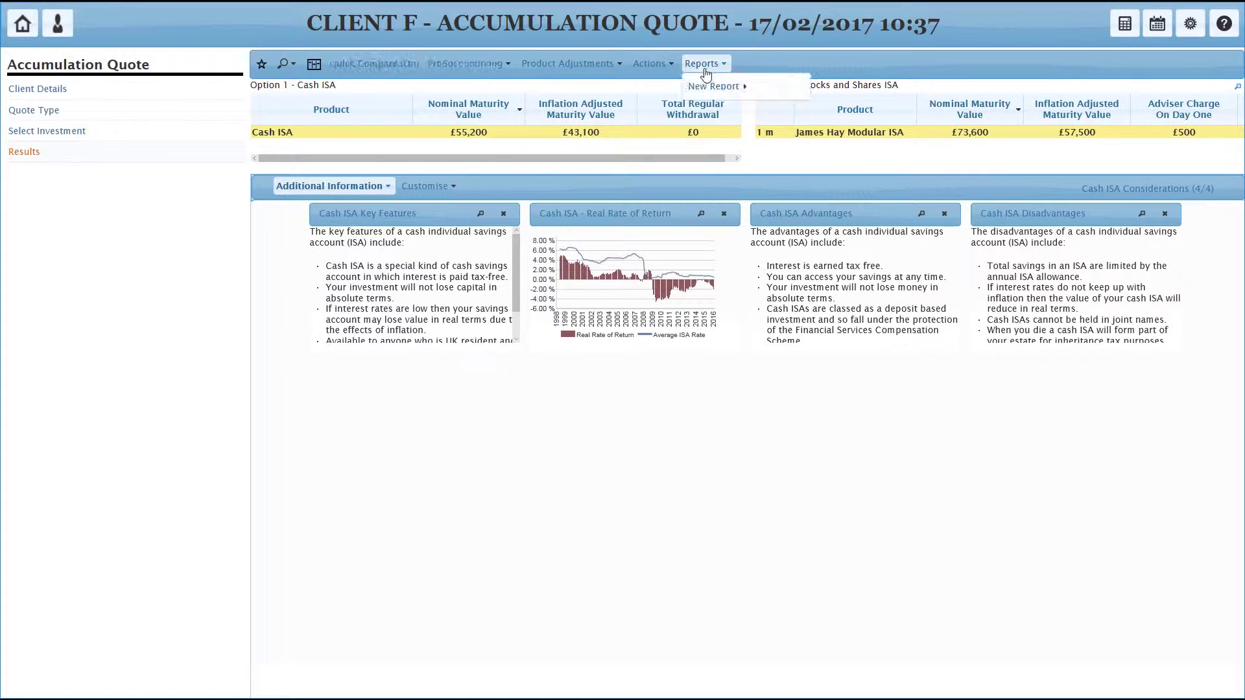
- Generate a new Investment Options Report, review its pages through to Notes & Assumptions, and close it
{"action": "mouse_move", "coordinate": [801, 88]}
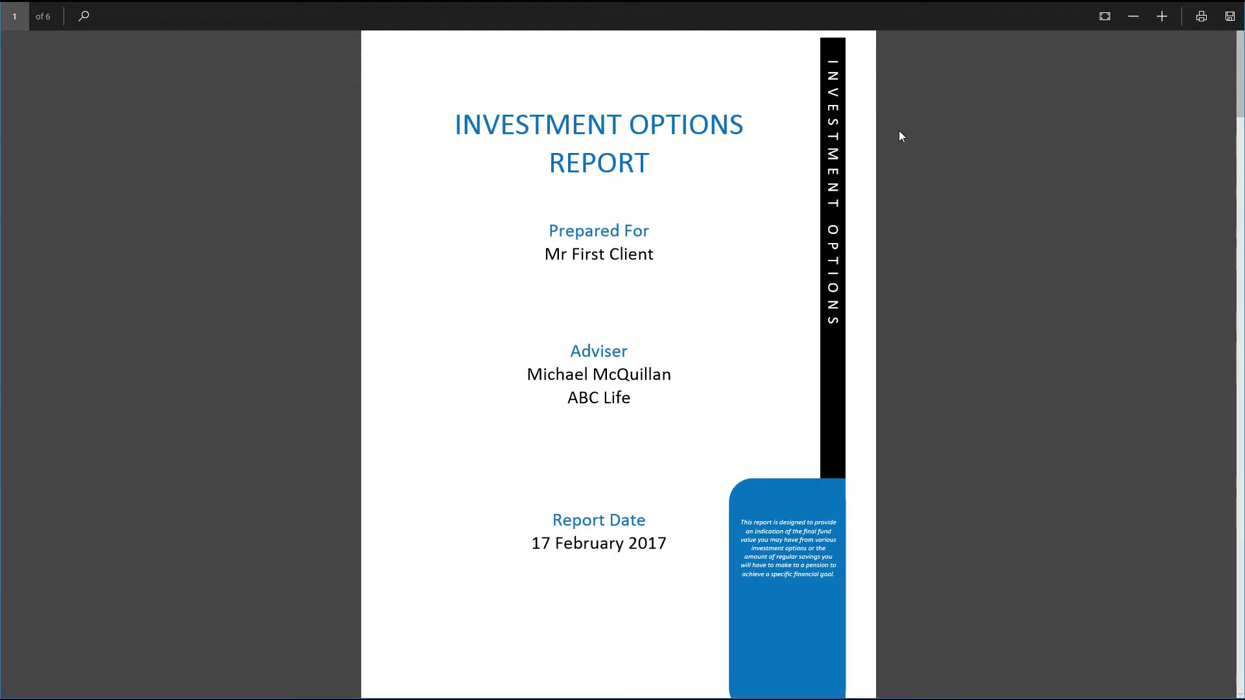
{"action": "scroll", "coordinate": [999, 97], "scroll_direction": "down", "scroll_amount": 5}
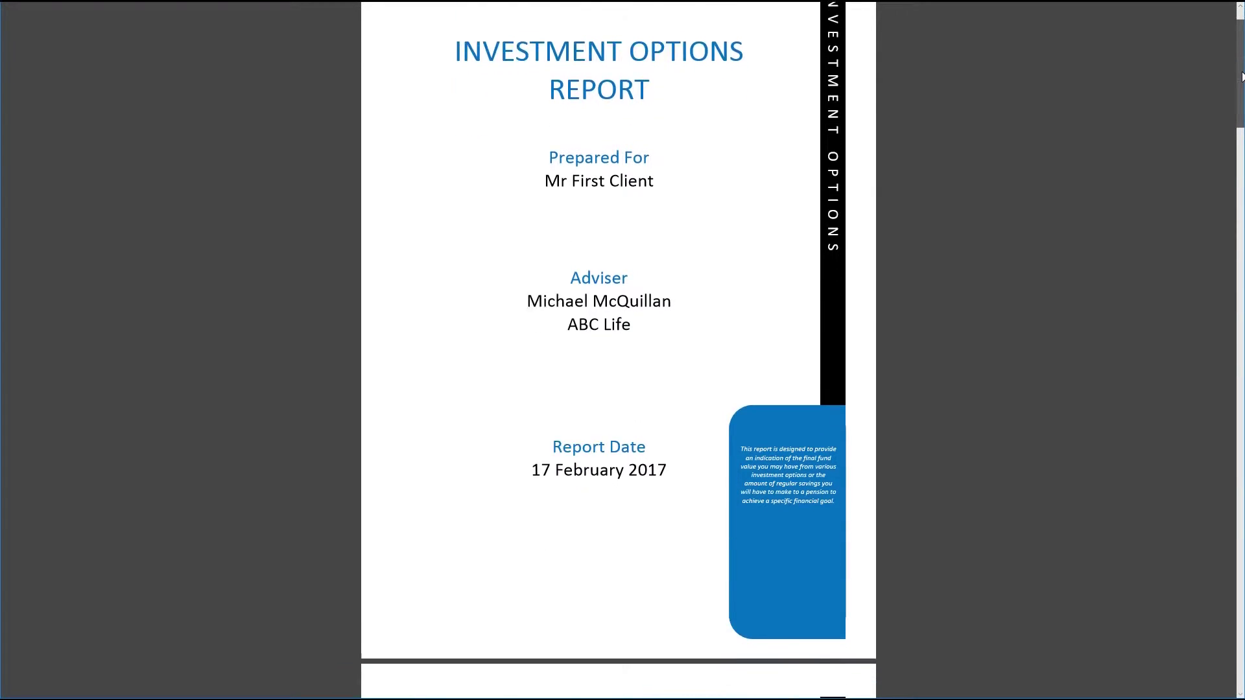
{"action": "scroll", "coordinate": [618, 350], "scroll_direction": "down", "scroll_amount": 5}
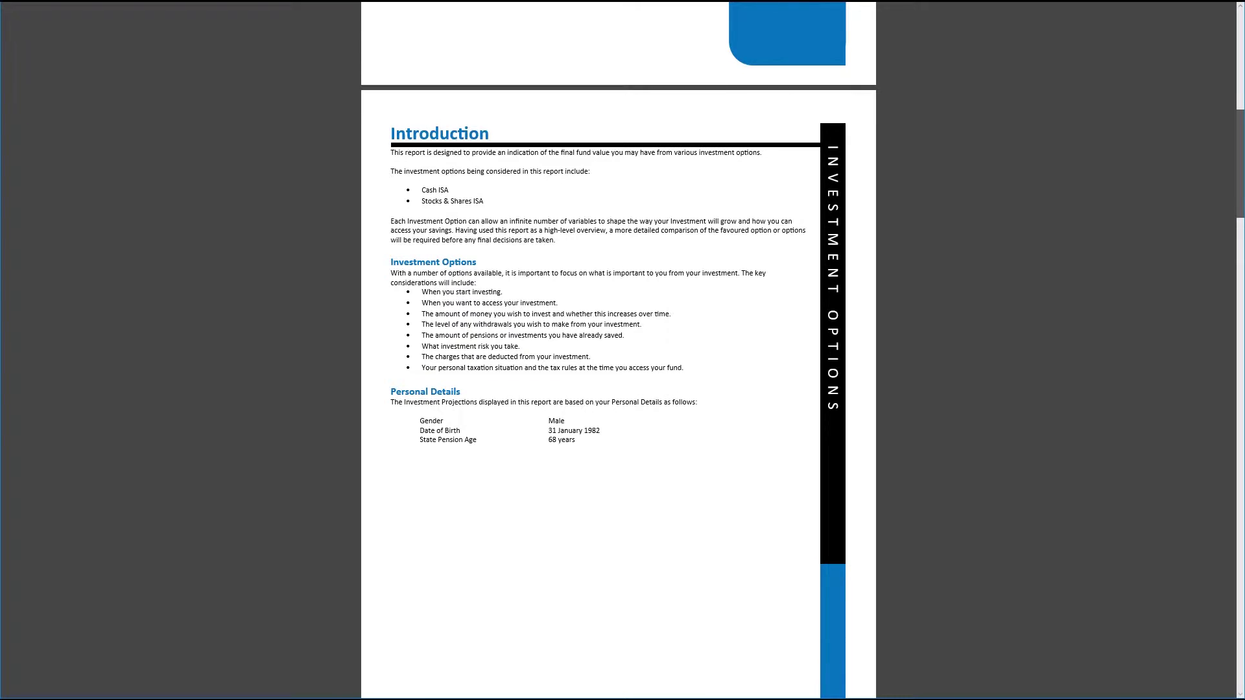
{"action": "scroll", "coordinate": [1241, 271], "scroll_direction": "down", "scroll_amount": 10}
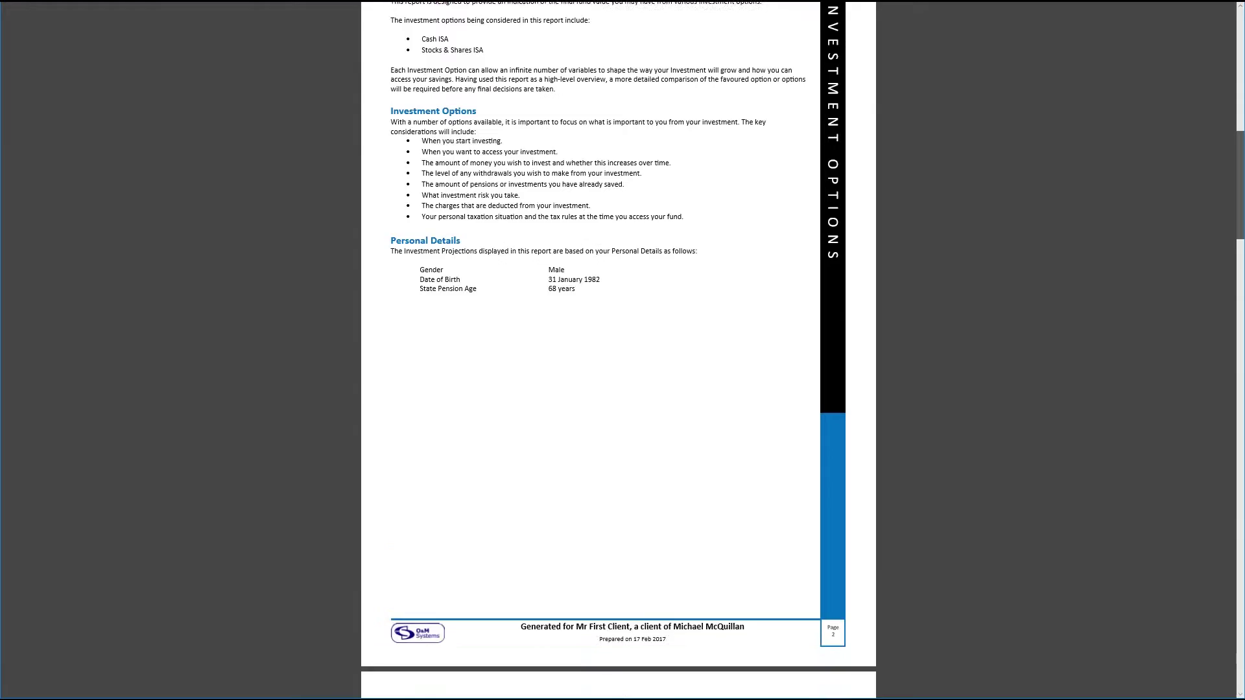
{"action": "scroll", "coordinate": [1241, 271], "scroll_direction": "down", "scroll_amount": 2}
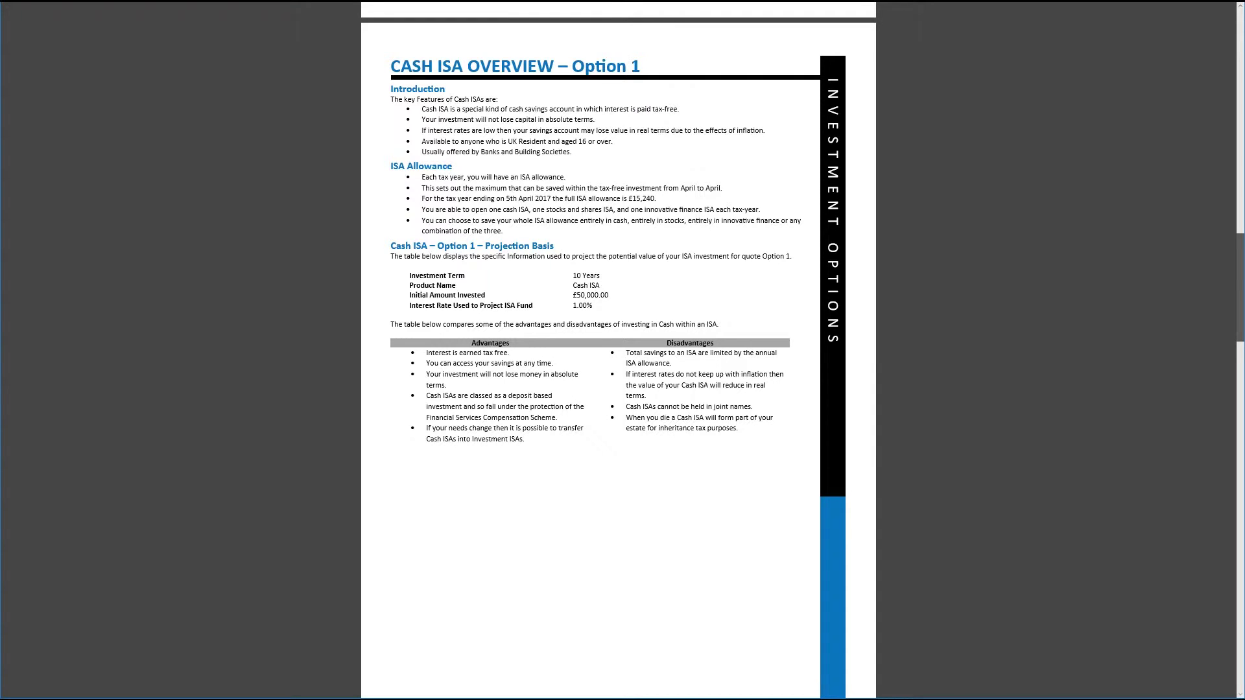
{"action": "left_click_drag", "start_coordinate": [1242, 271], "coordinate": [1230, 602]}
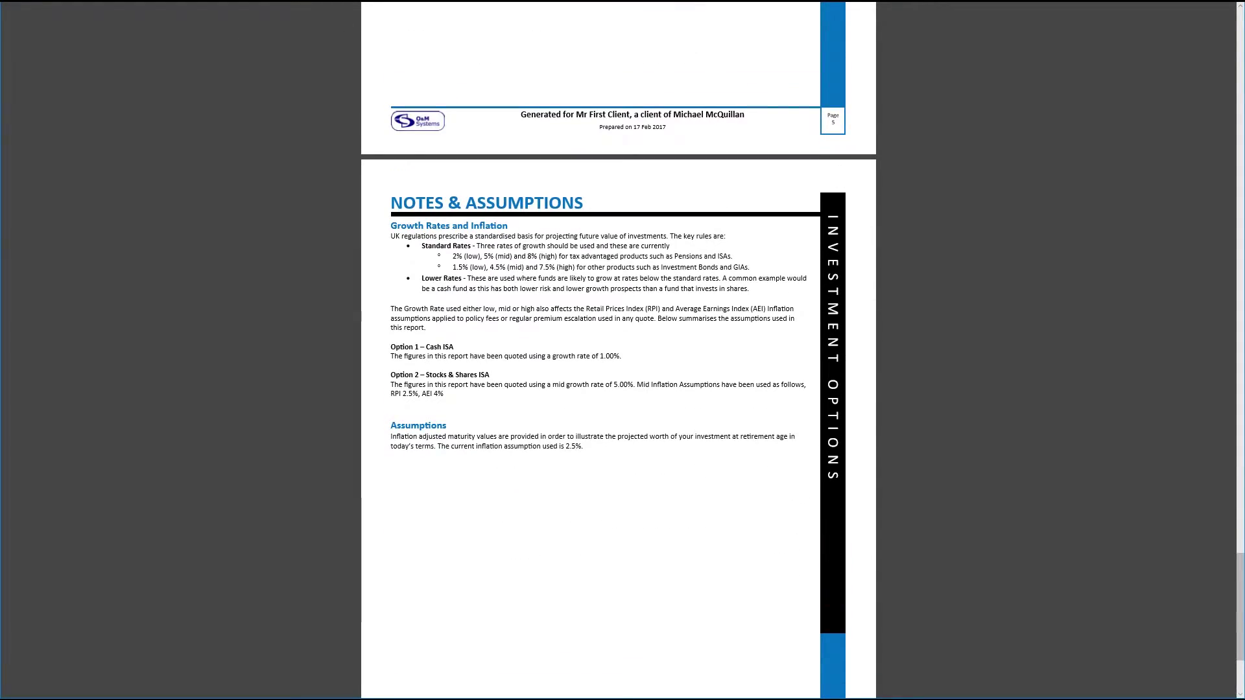
{"action": "key", "text": "alt+F4"}
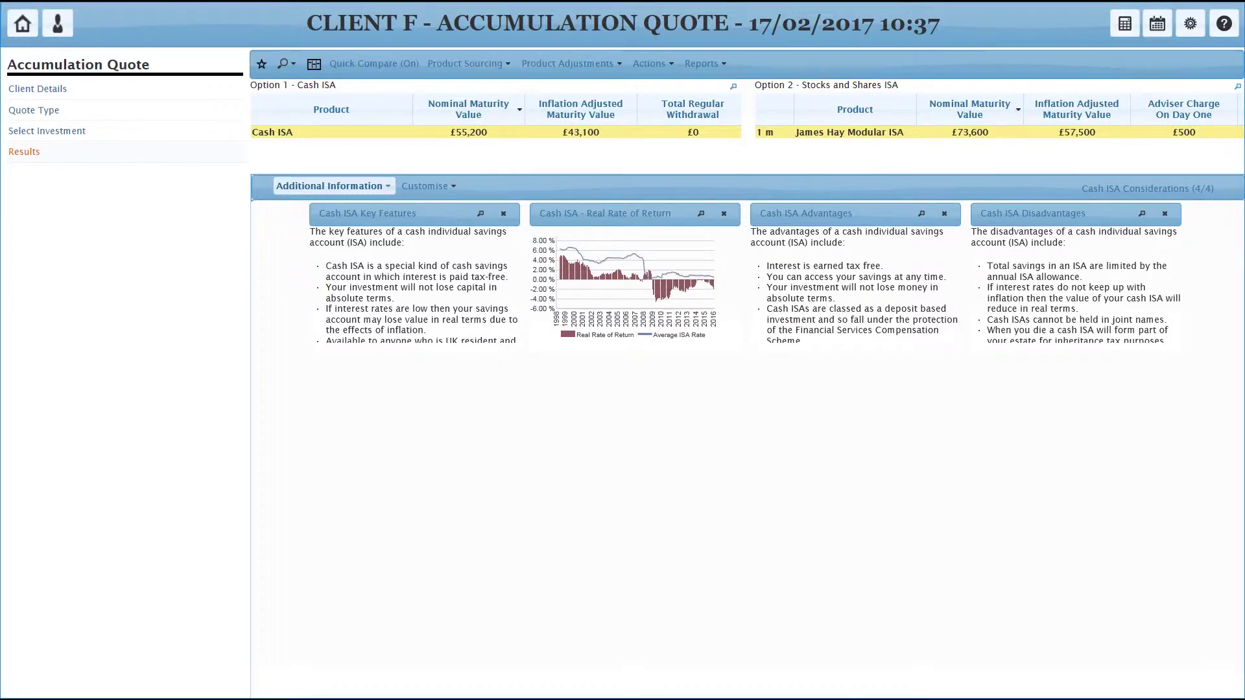
- Turn Quick Compare off and show the Comparison - Accumulation Quotes additional information
{"action": "left_click", "coordinate": [379, 65]}
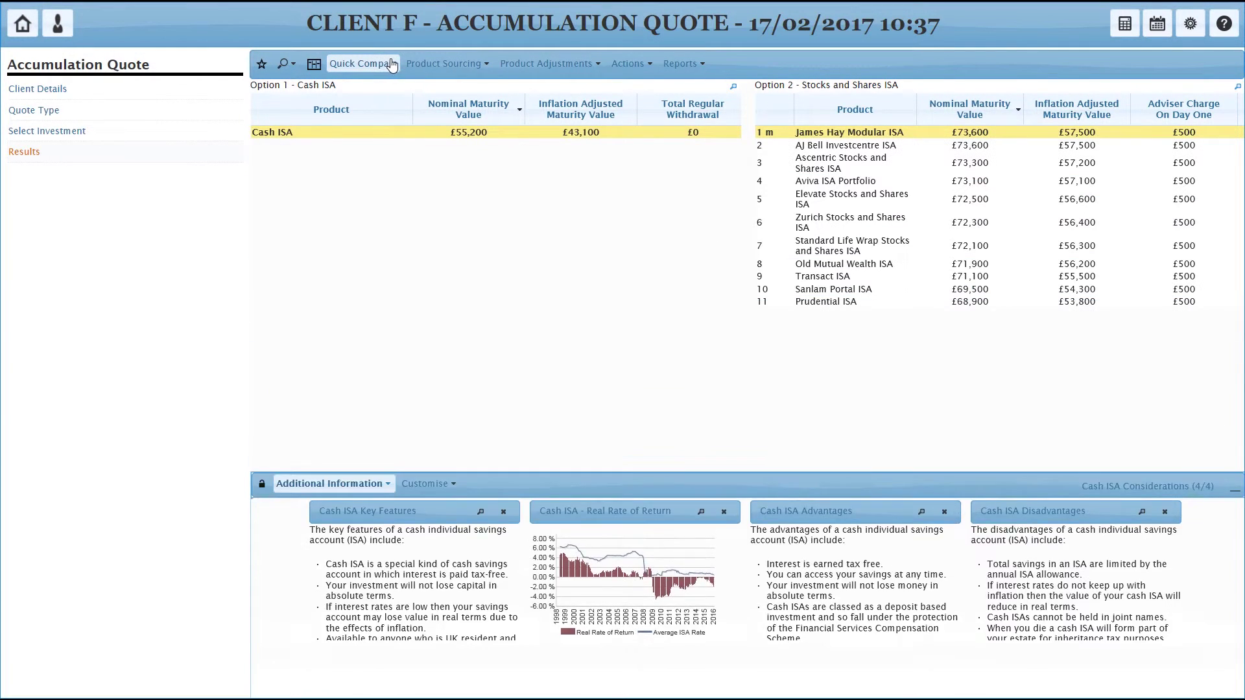
{"action": "left_click", "coordinate": [356, 536]}
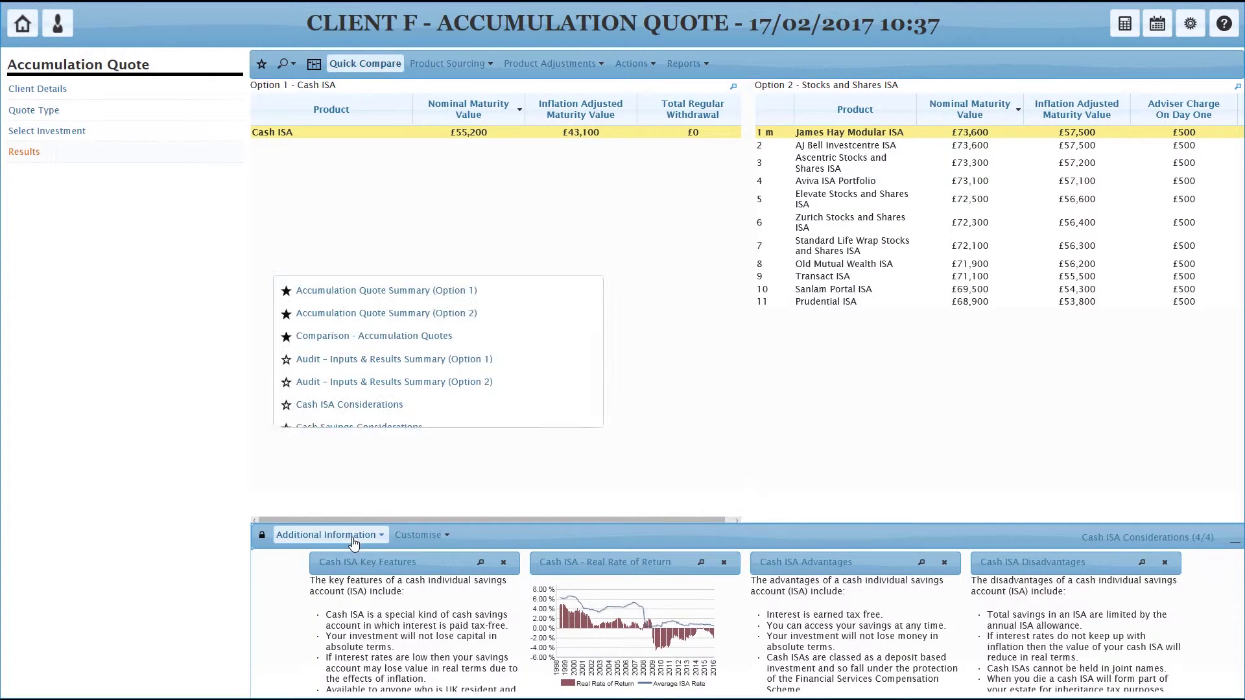
{"action": "left_click", "coordinate": [366, 338]}
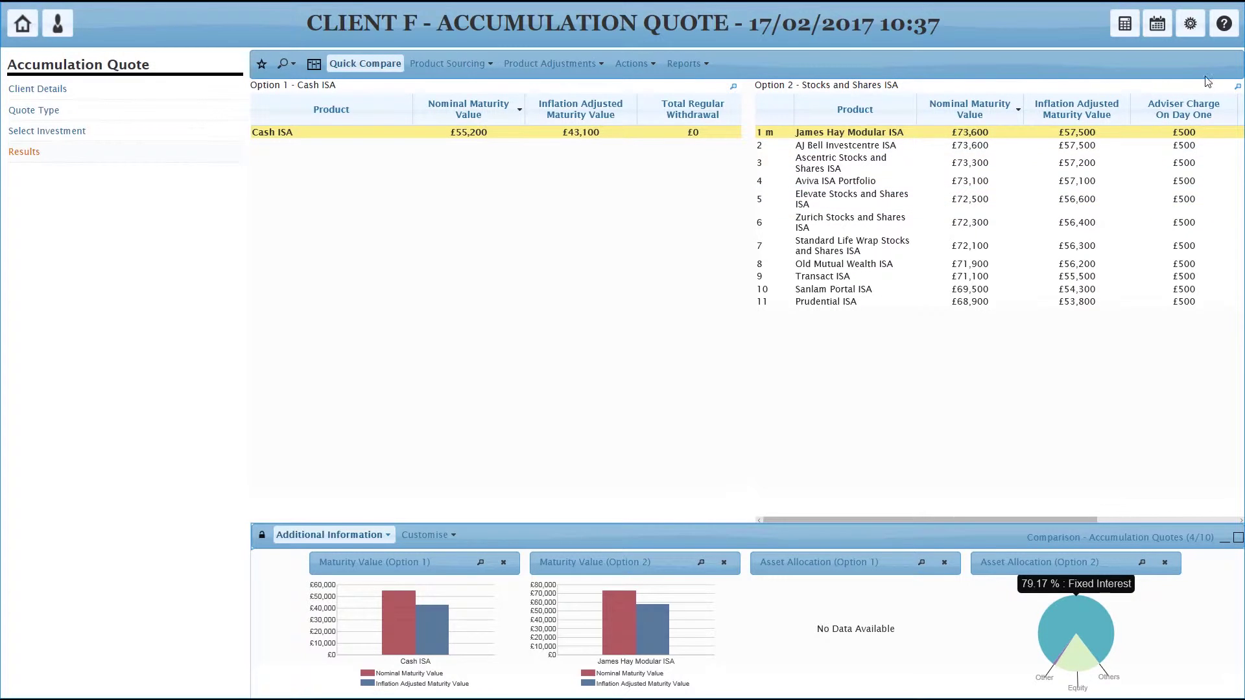
- Examine the enlarged Option 2 Stocks and Shares ISA results as transfer values, maturity values and My Results, and close them
{"action": "left_click", "coordinate": [1237, 88]}
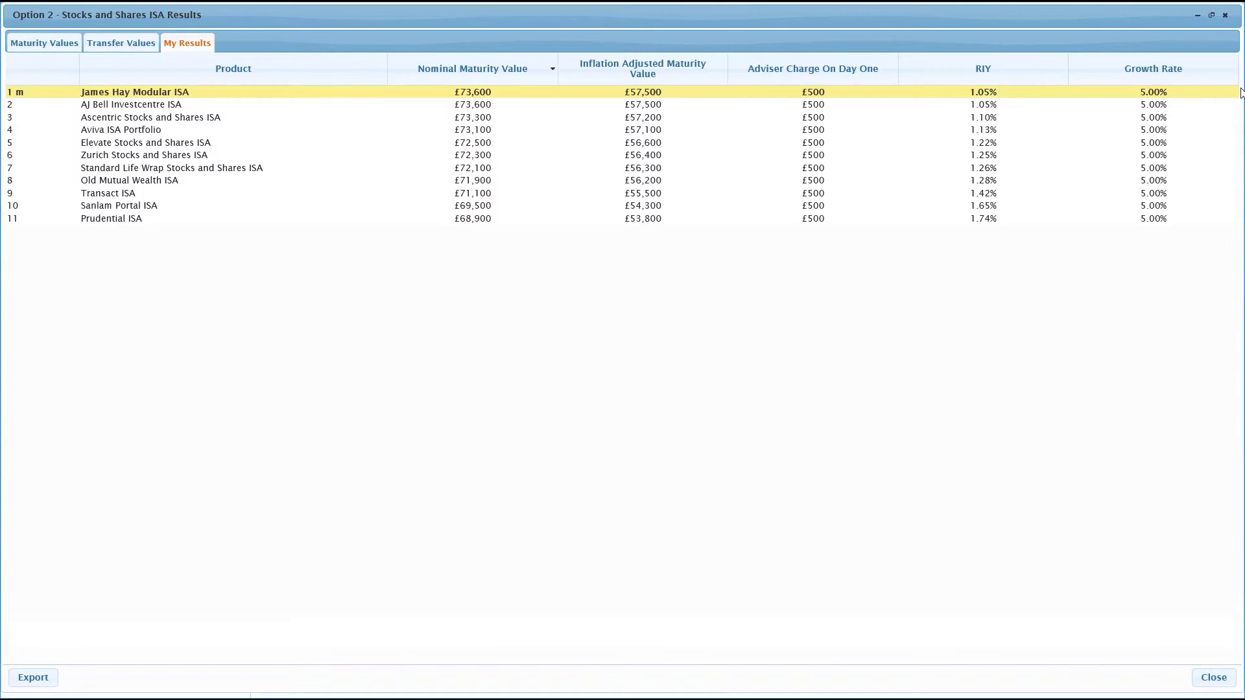
{"action": "left_click", "coordinate": [112, 46]}
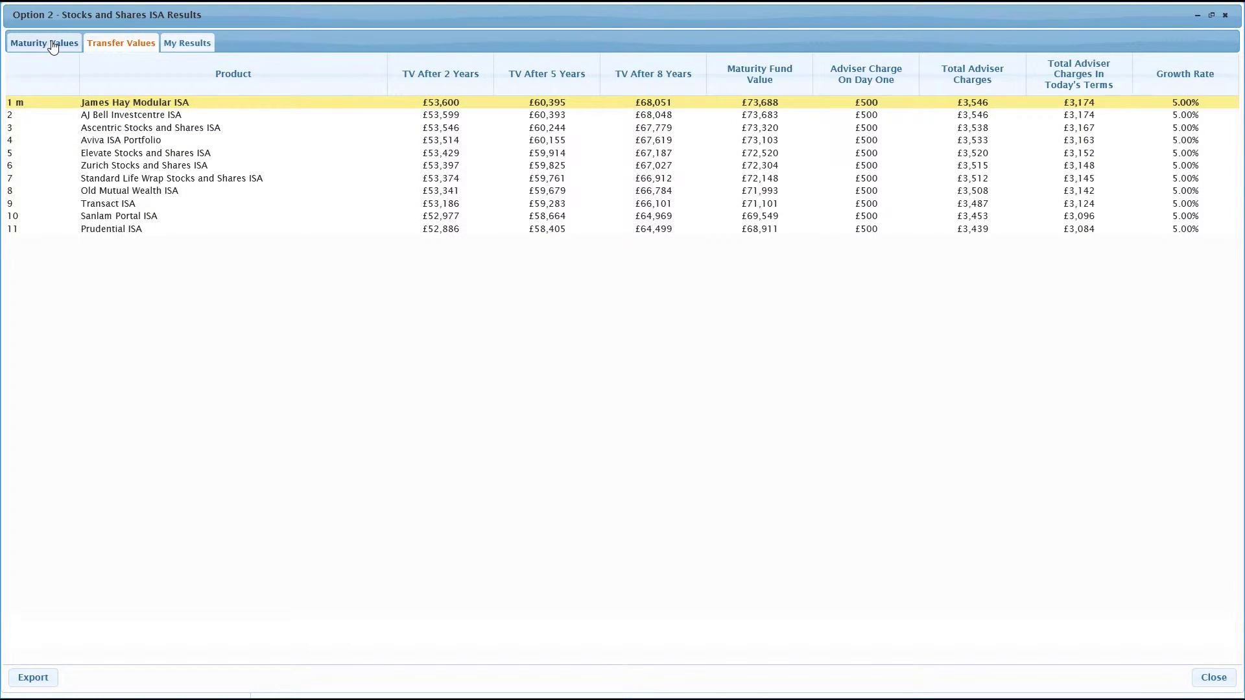
{"action": "left_click", "coordinate": [52, 46]}
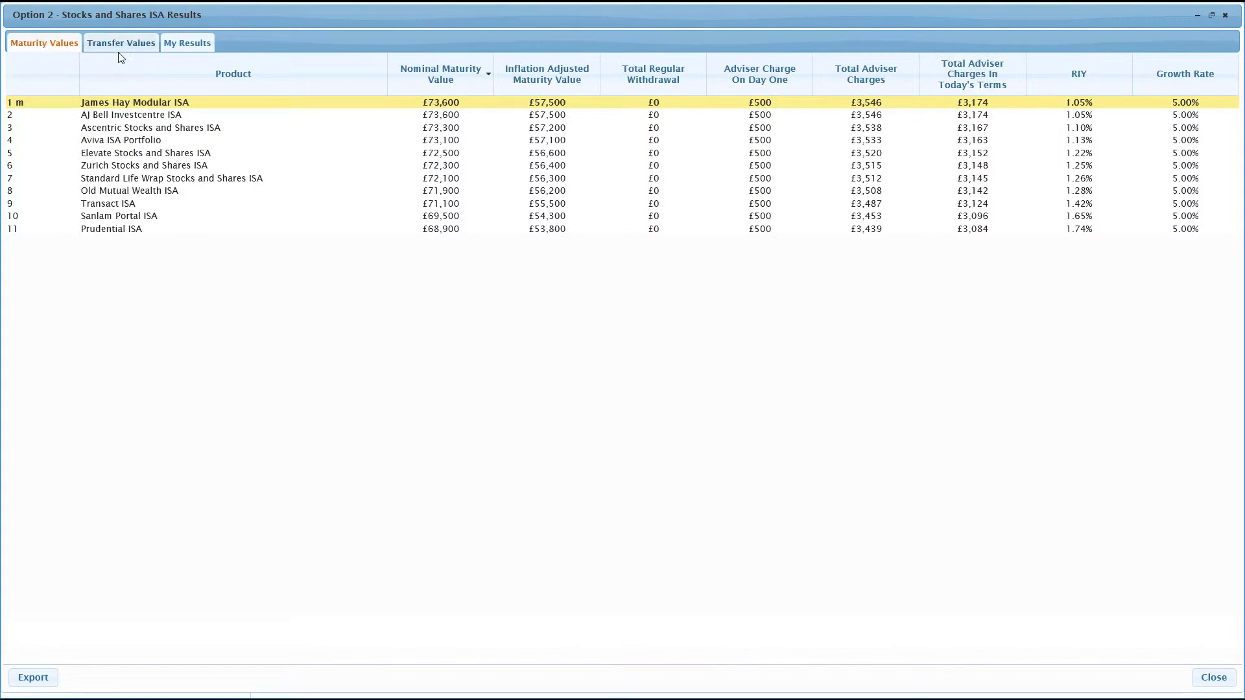
{"action": "left_click", "coordinate": [175, 48]}
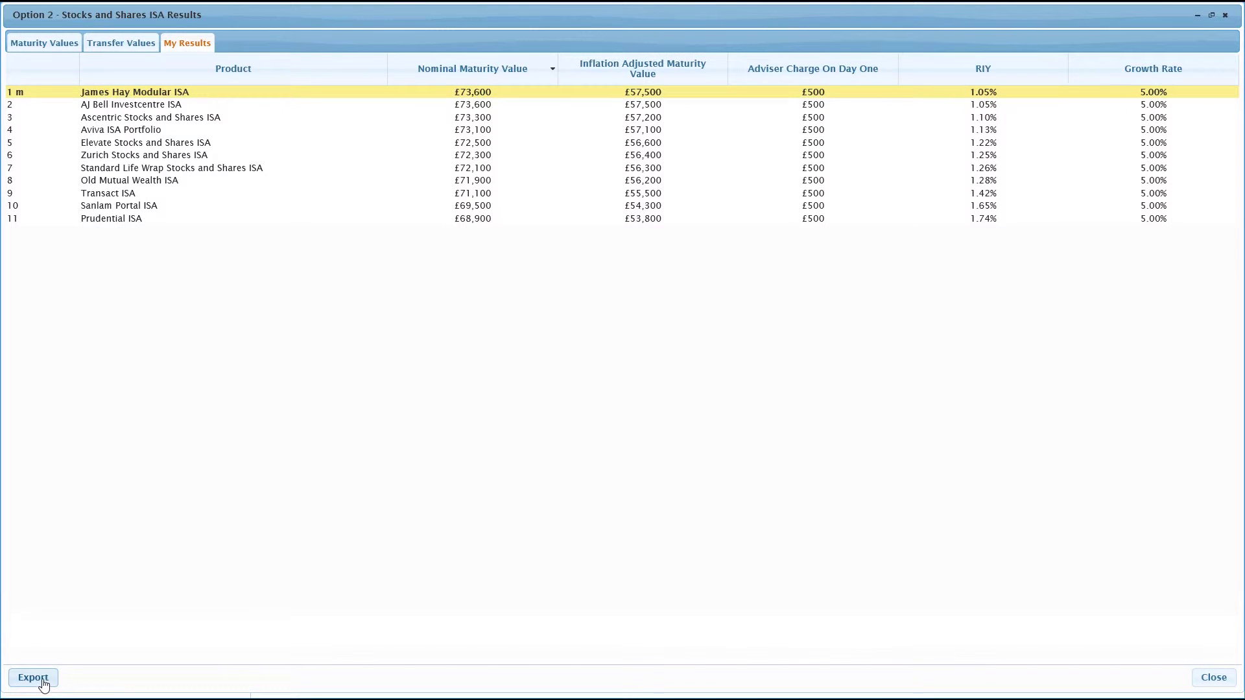
{"action": "left_click", "coordinate": [1224, 17]}
- Look through the full list of new reports available for the accumulation quote, without choosing one
{"action": "left_click", "coordinate": [682, 63]}
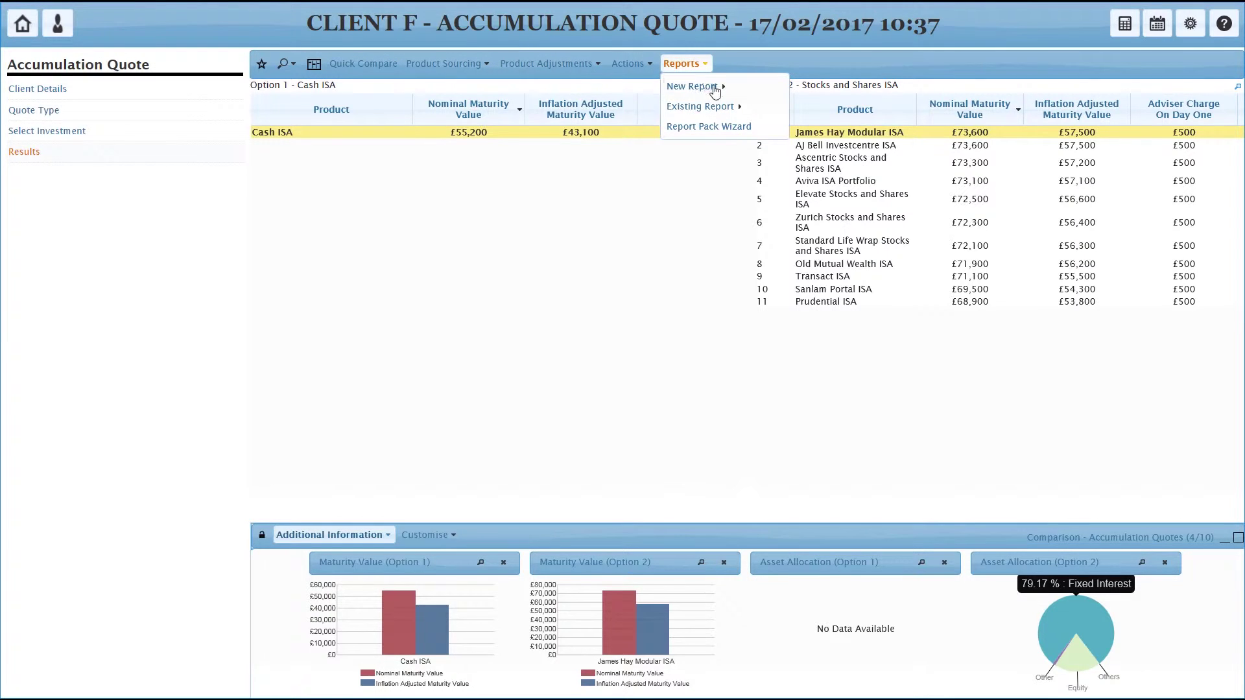
{"action": "mouse_move", "coordinate": [716, 94]}
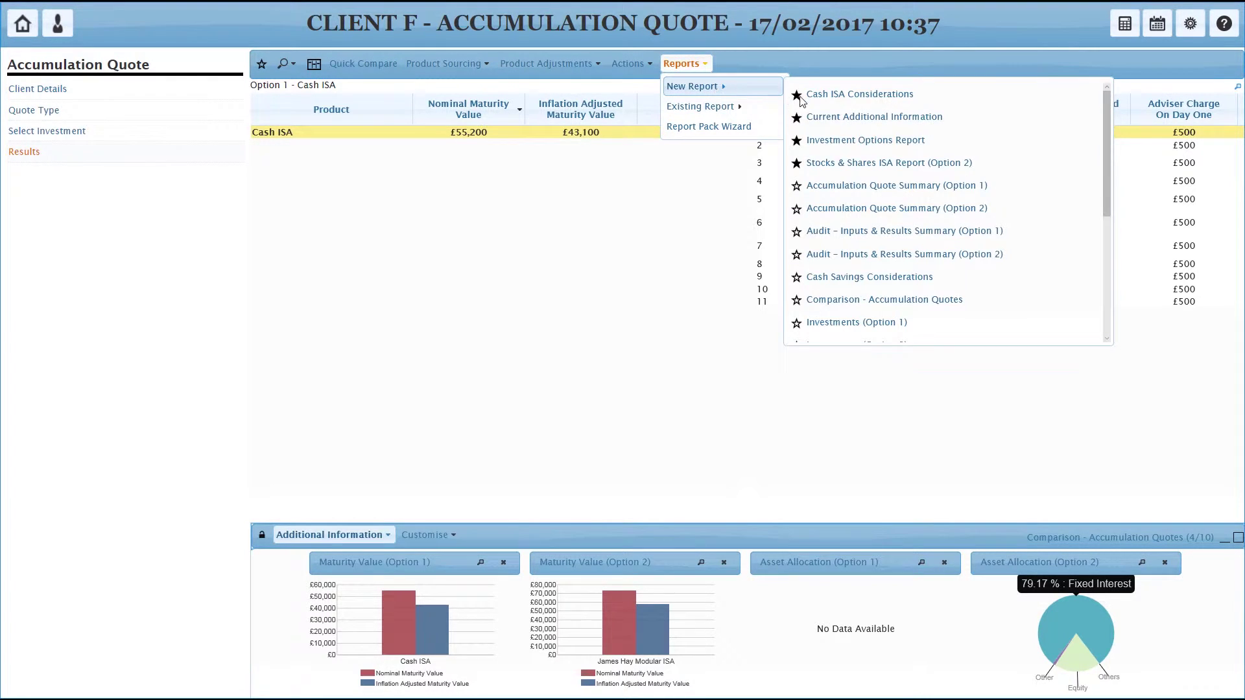
{"action": "scroll", "coordinate": [859, 208], "scroll_direction": "down", "scroll_amount": 3}
{"action": "scroll", "coordinate": [859, 207], "scroll_direction": "down", "scroll_amount": 3}
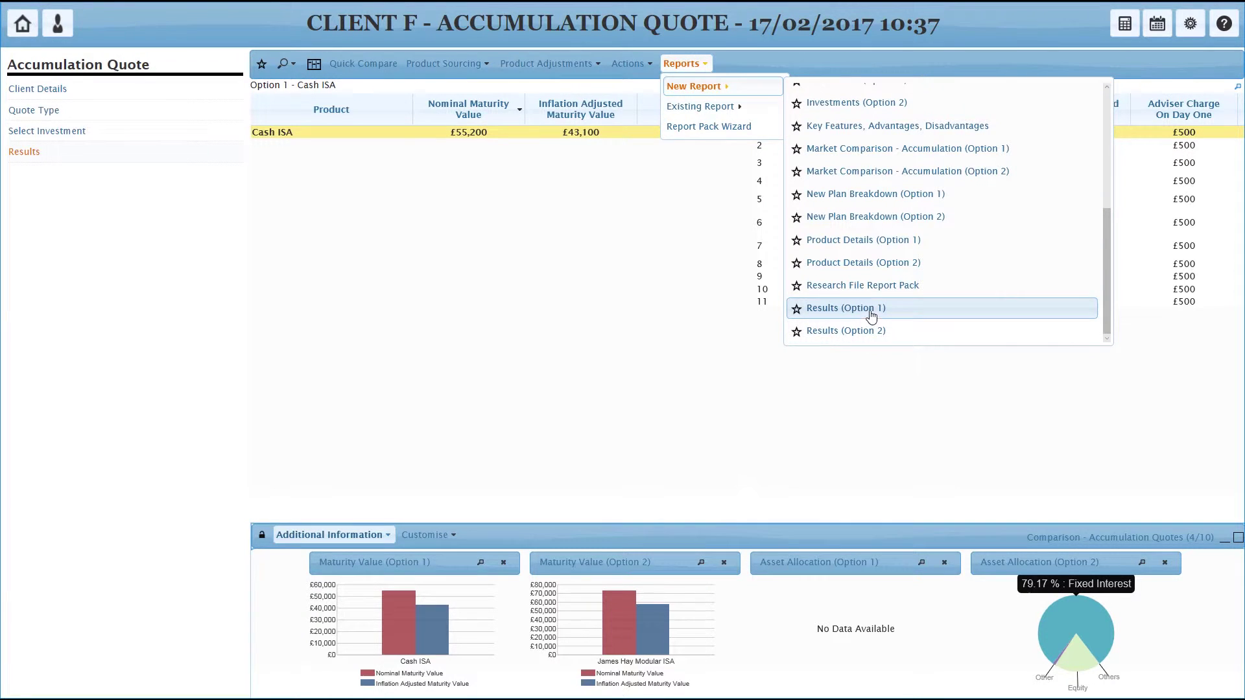
{"action": "left_click", "coordinate": [683, 67]}
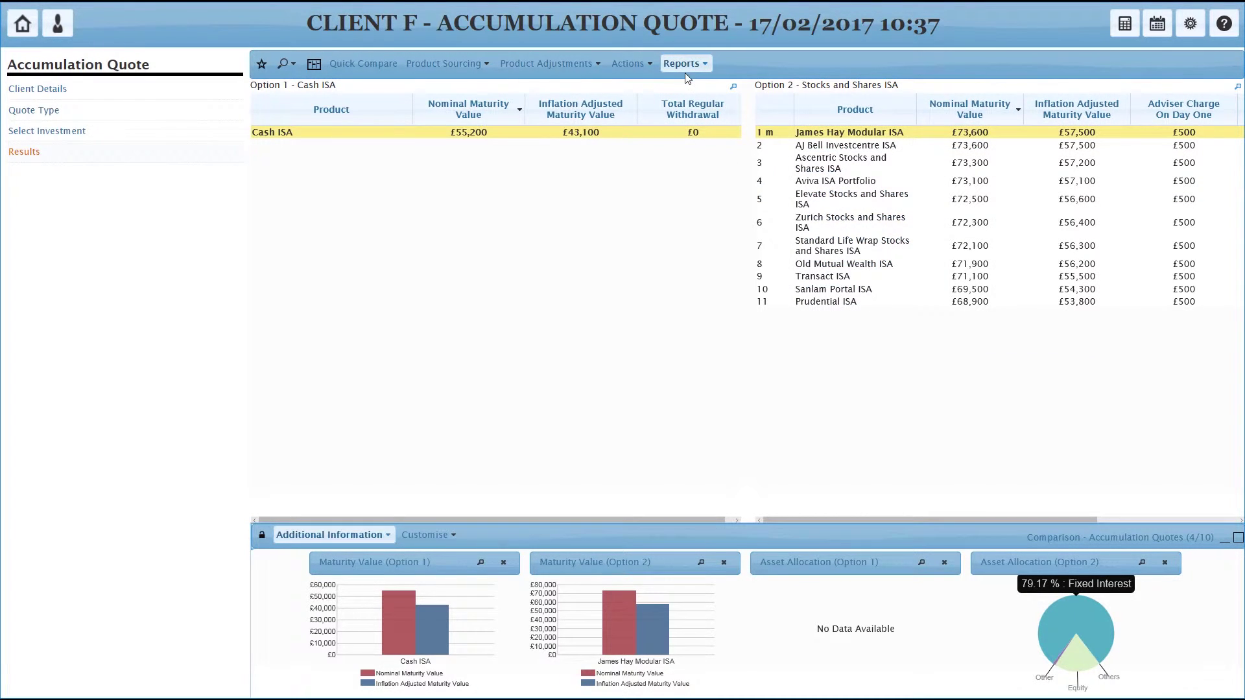
- Start a new decumulation quote and enter the new client's title Mr, first name and surname
{"action": "left_click", "coordinate": [23, 25]}
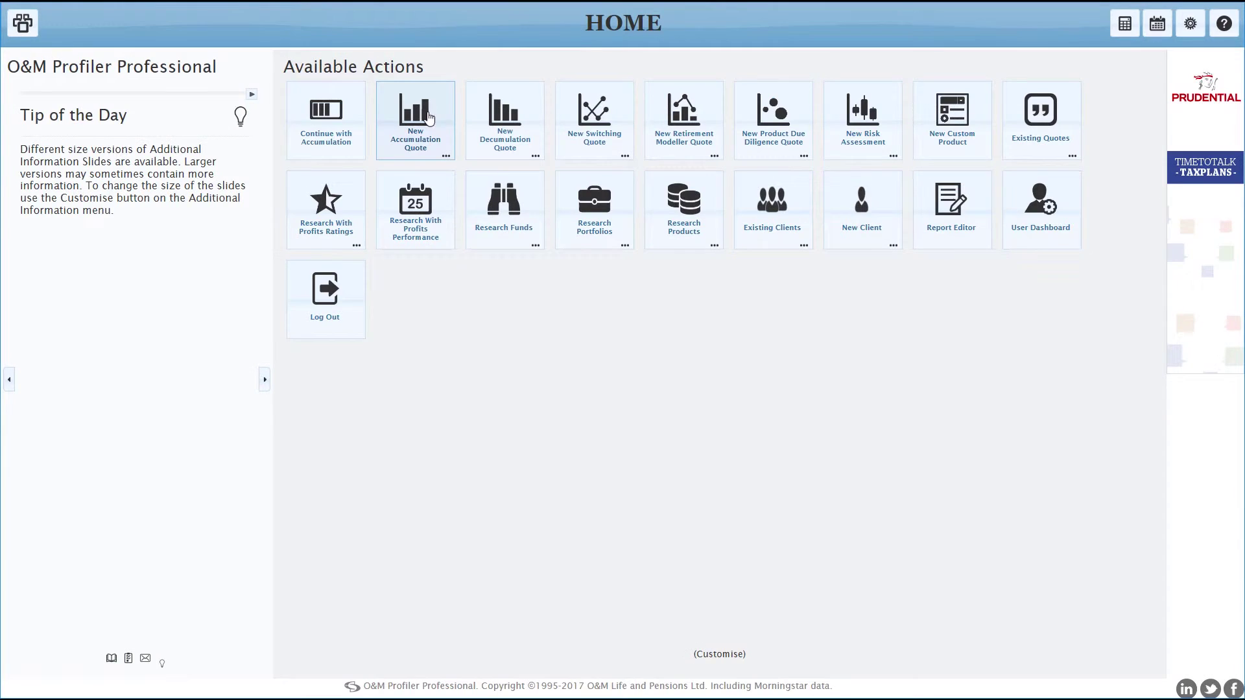
{"action": "left_click", "coordinate": [502, 121]}
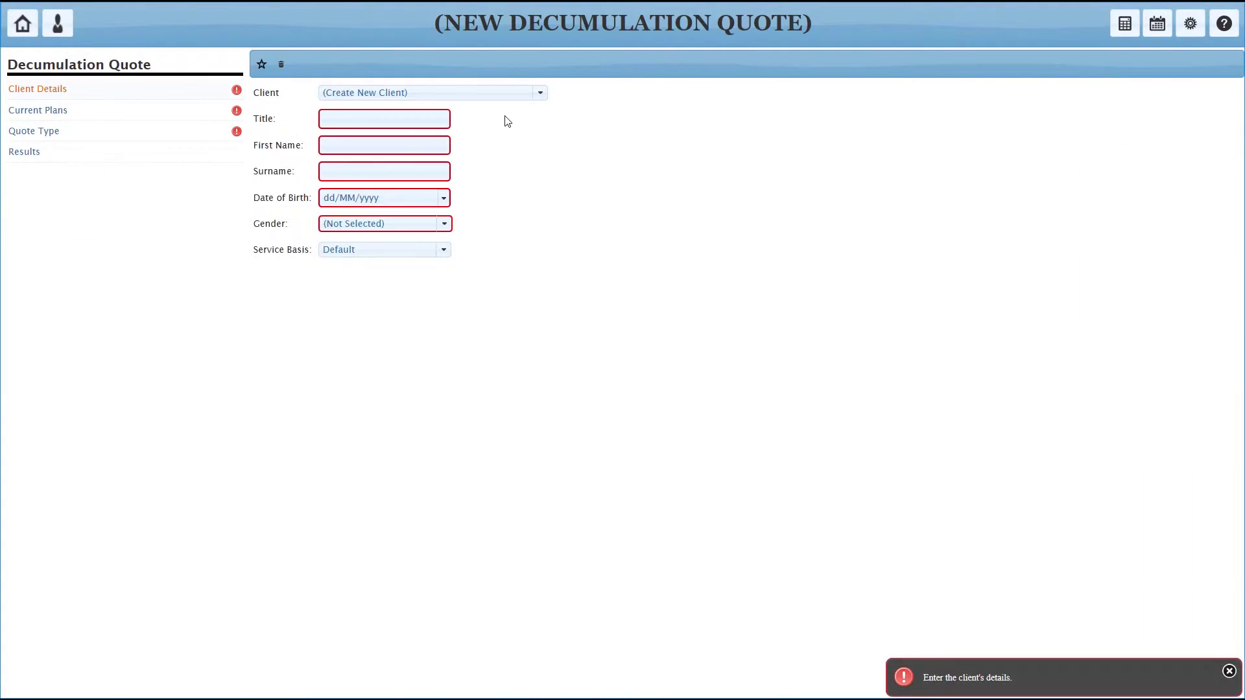
{"action": "left_click", "coordinate": [429, 116]}
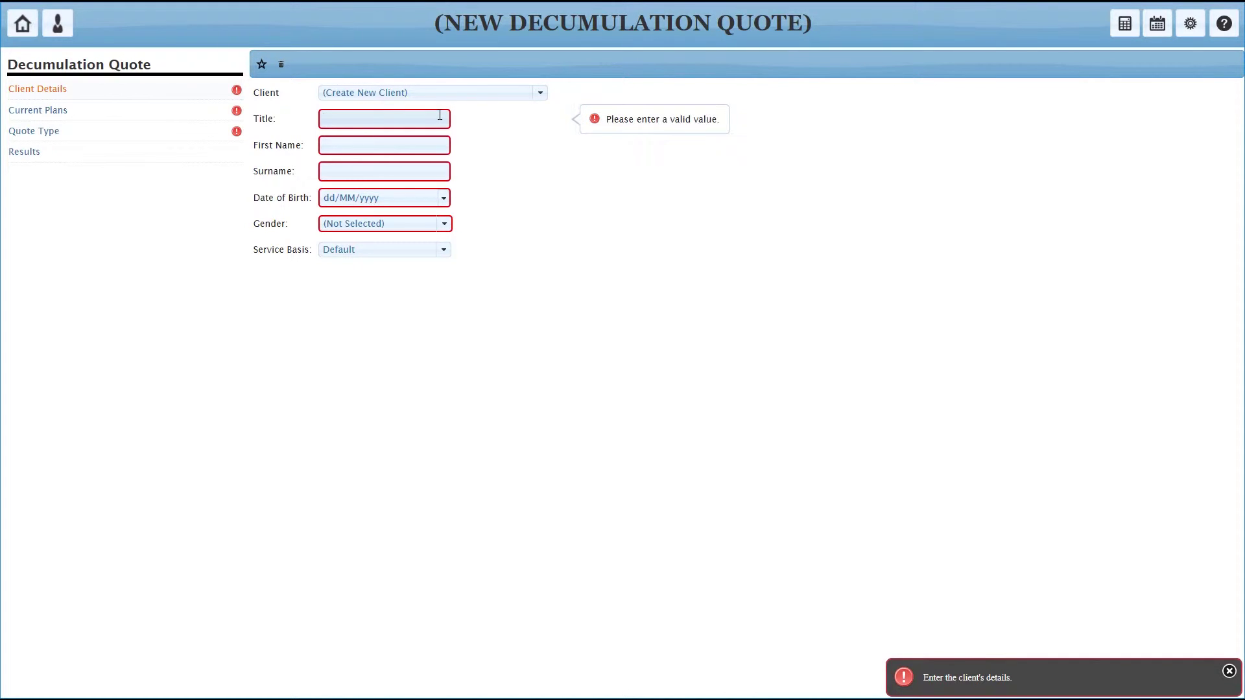
{"action": "type", "text": "Mr"}
{"action": "key", "text": "Tab"}
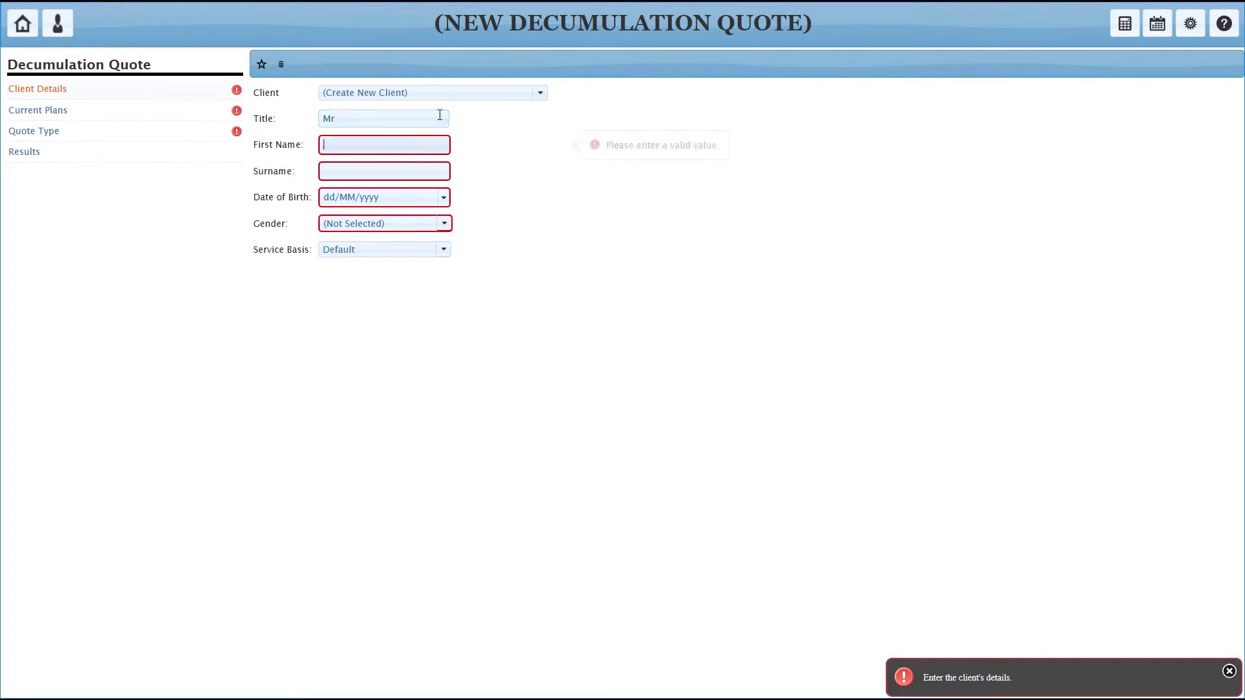
{"action": "type", "text": "Nearly"}
{"action": "key", "text": "Tab"}
{"action": "type", "text": "Retired"}
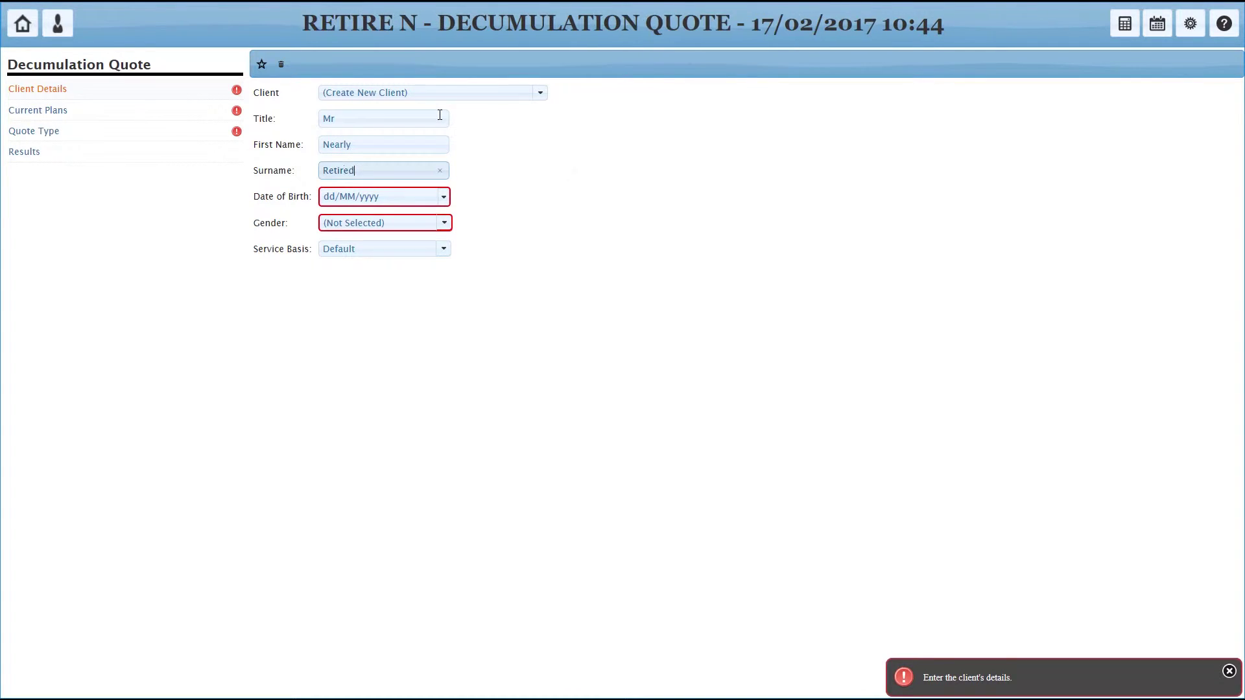
- Enter the client's date of birth and set the gender to Male
{"action": "key", "text": "Tab"}
{"action": "type", "text": "01/01/19"}
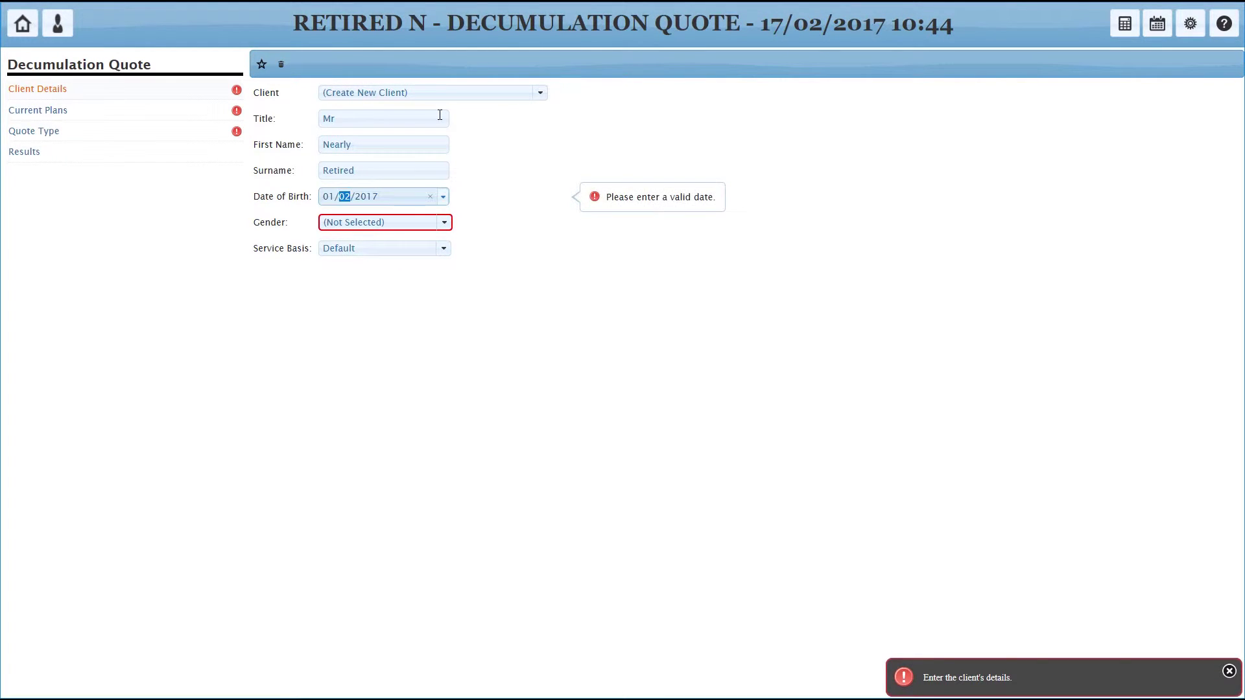
{"action": "type", "text": "62"}
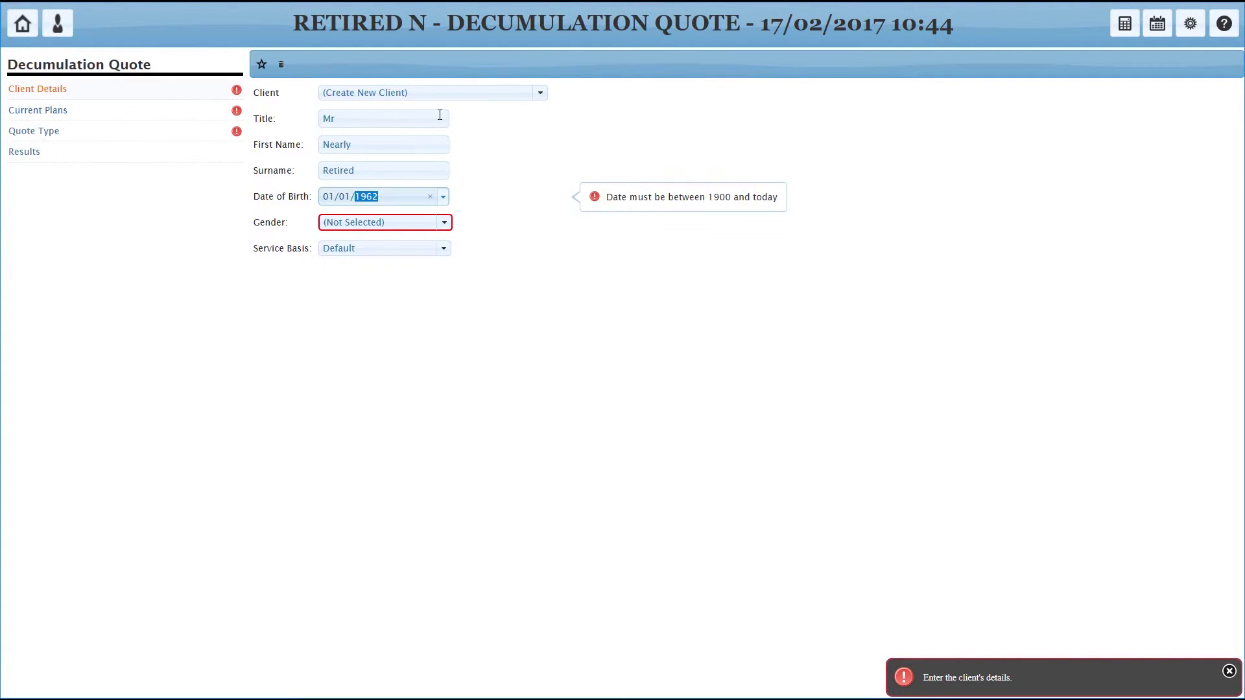
{"action": "key", "text": "Tab"}
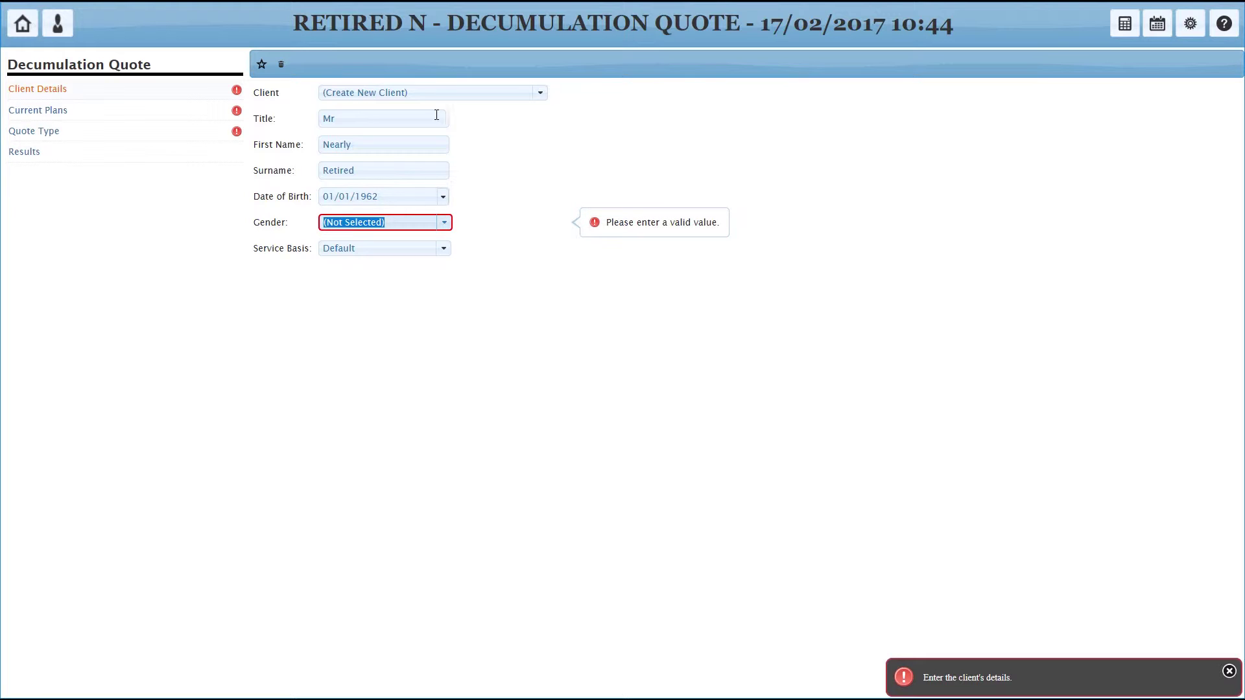
{"action": "left_click", "coordinate": [446, 224]}
{"action": "left_click", "coordinate": [386, 260]}
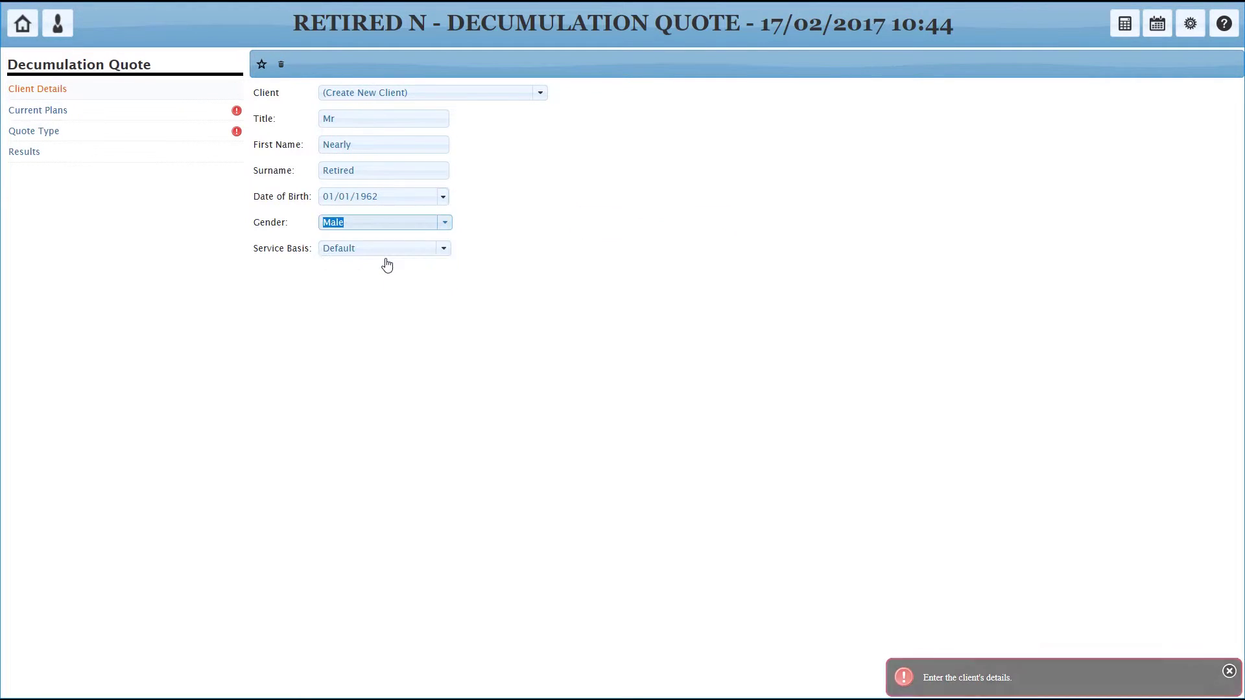
- Add a current plan to the decumulation quote and name it My Abbey Pension
{"action": "left_click", "coordinate": [57, 111]}
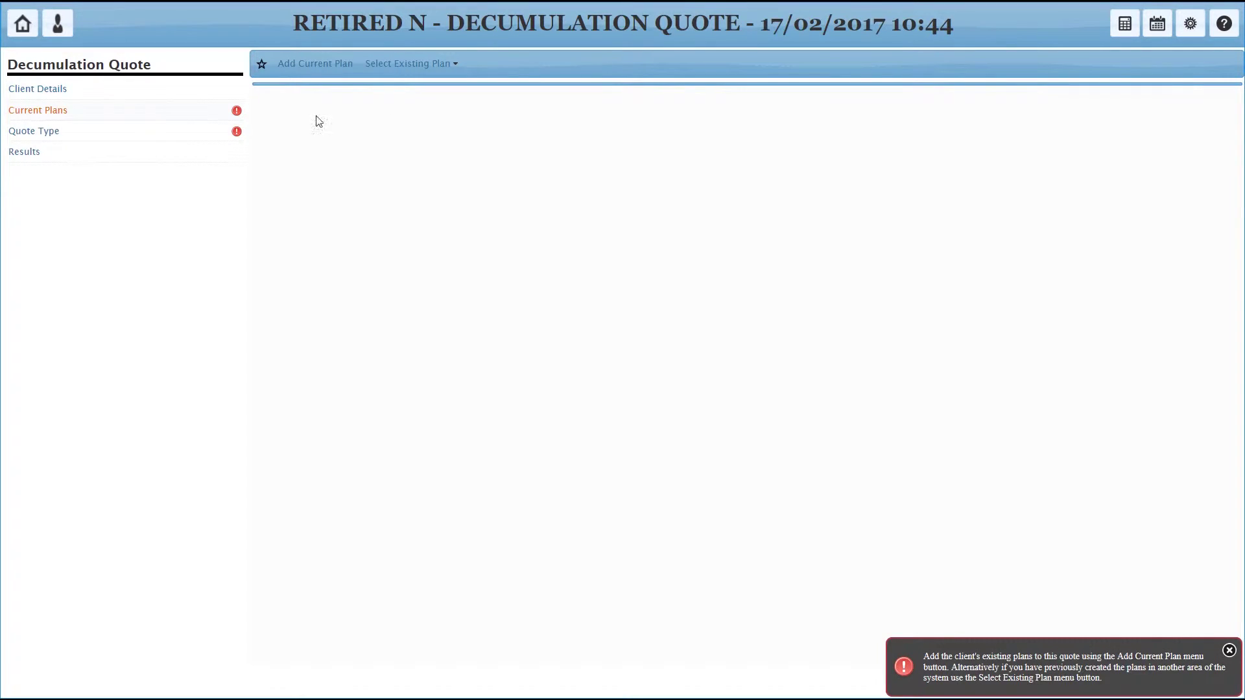
{"action": "left_click", "coordinate": [312, 65]}
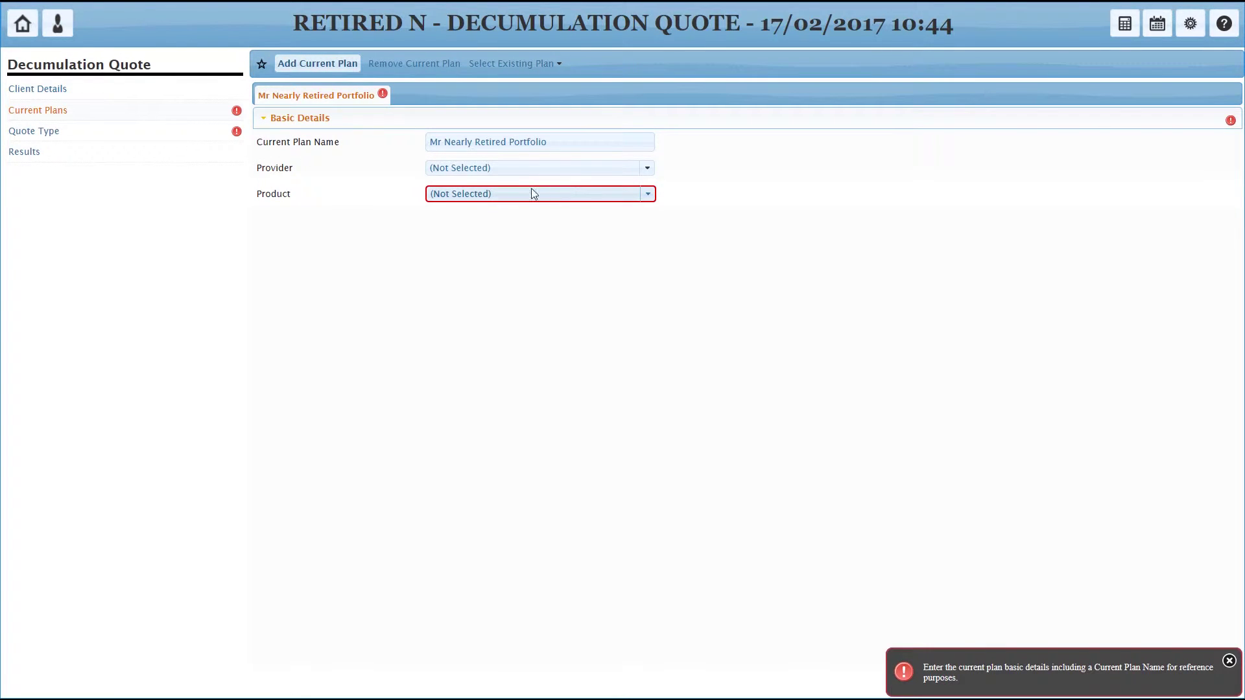
{"action": "left_click_drag", "start_coordinate": [568, 144], "coordinate": [430, 130]}
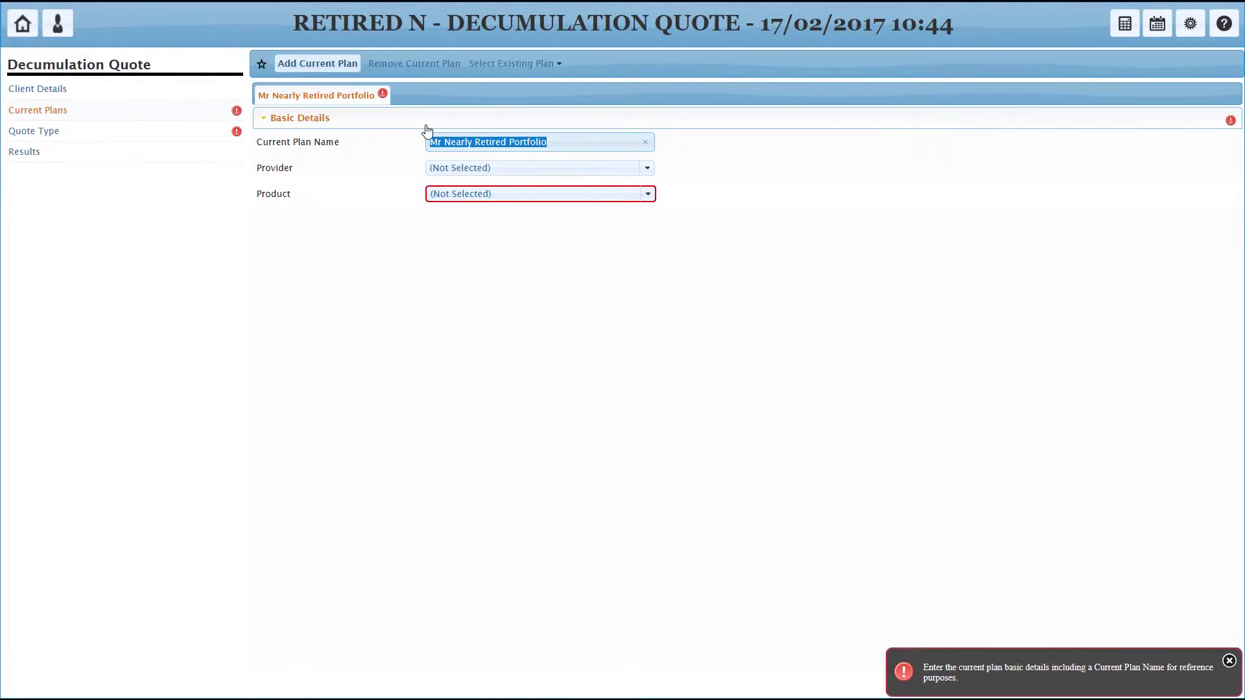
{"action": "key", "text": "BackSpace"}
{"action": "type", "text": "My"}
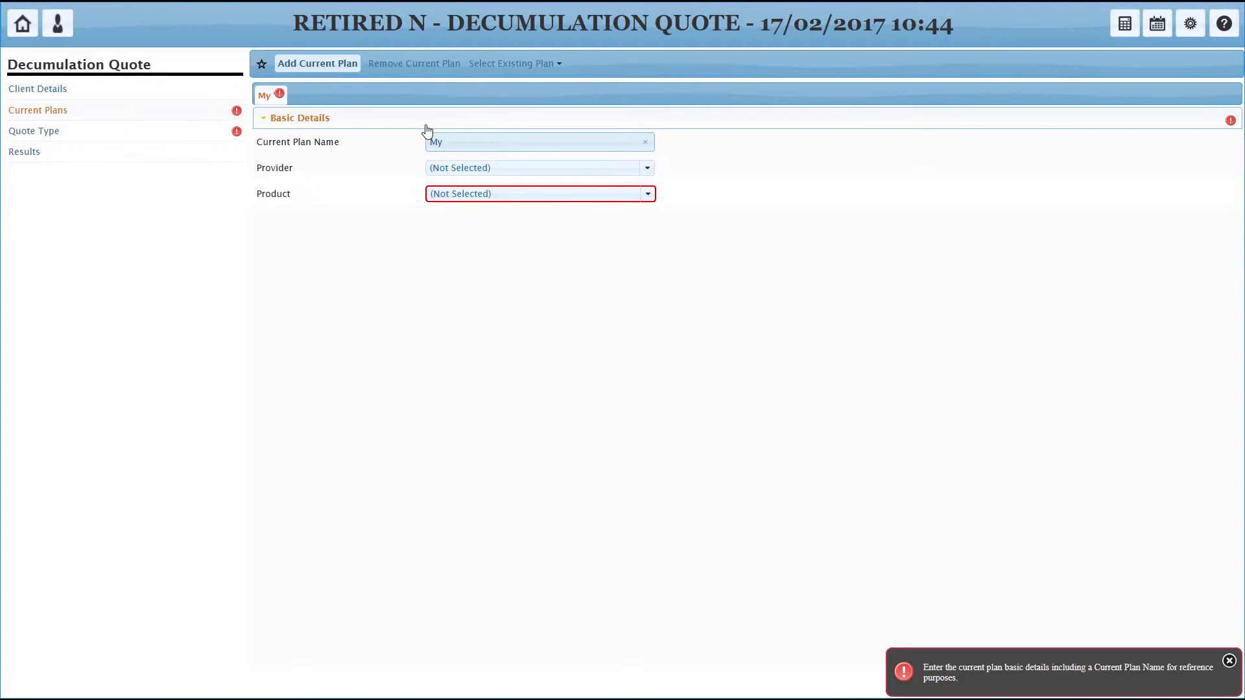
{"action": "type", "text": " Abbey Pension"}
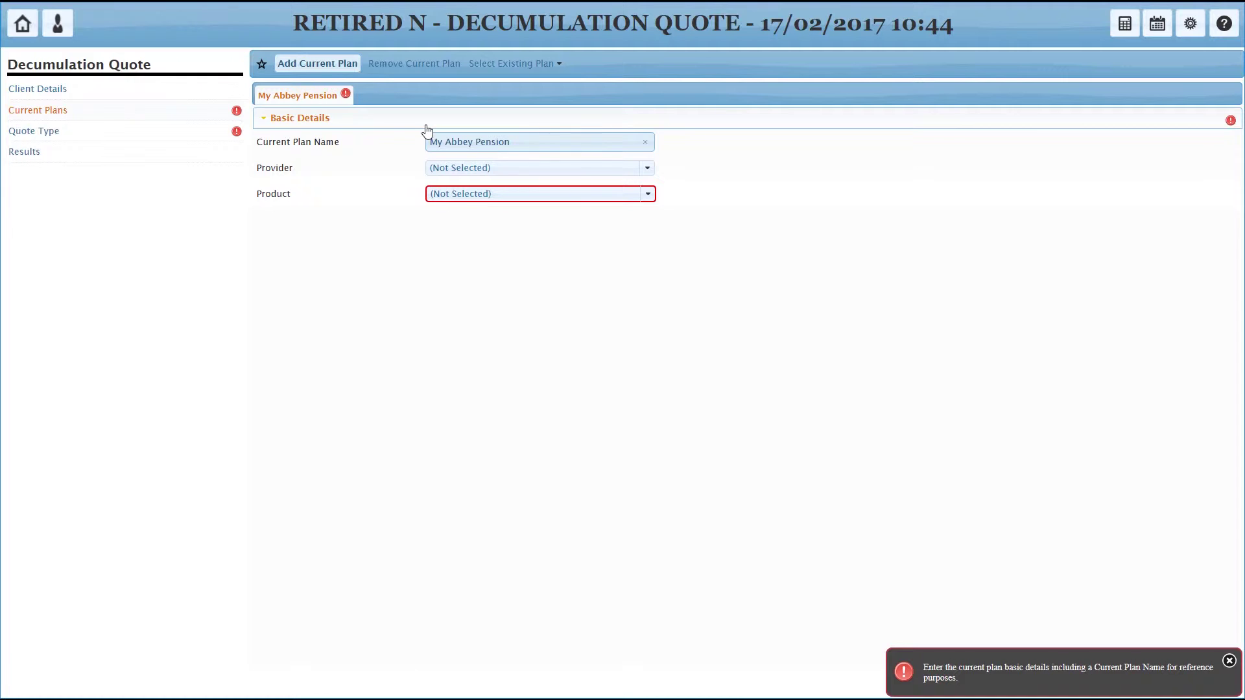
- Set the current plan's provider to Abbey Life and its product to Personal Pension
{"action": "left_click", "coordinate": [493, 171]}
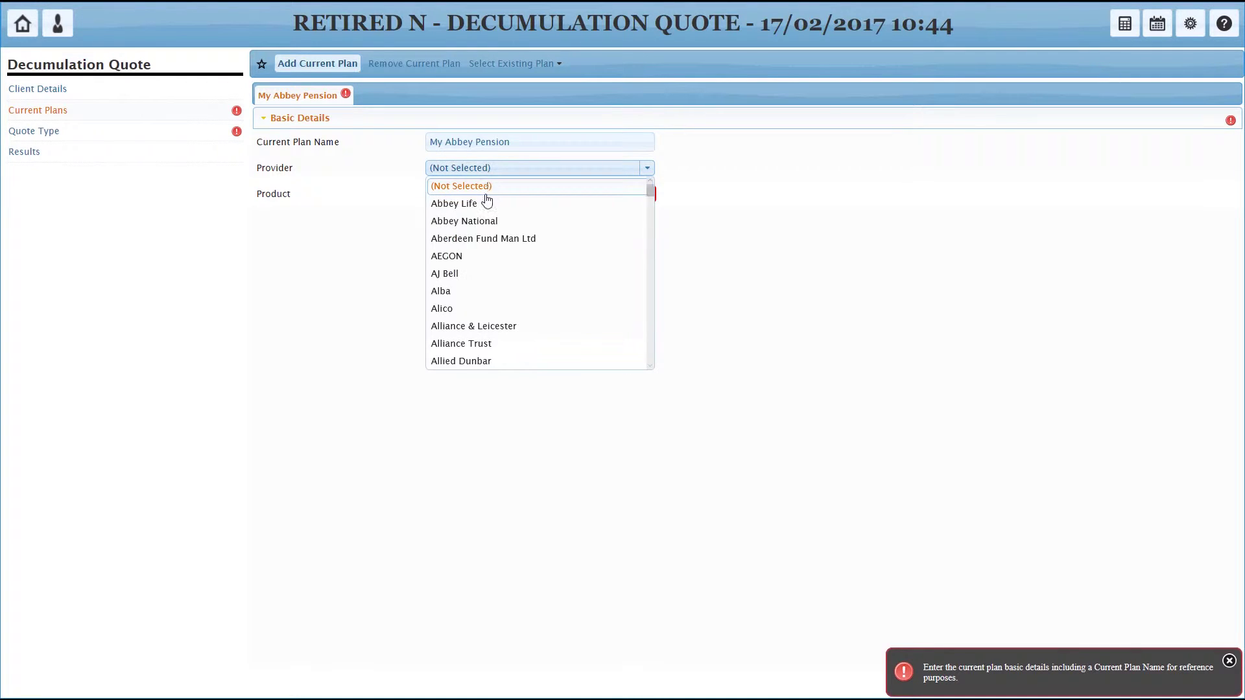
{"action": "left_click", "coordinate": [484, 205]}
{"action": "left_click", "coordinate": [486, 194]}
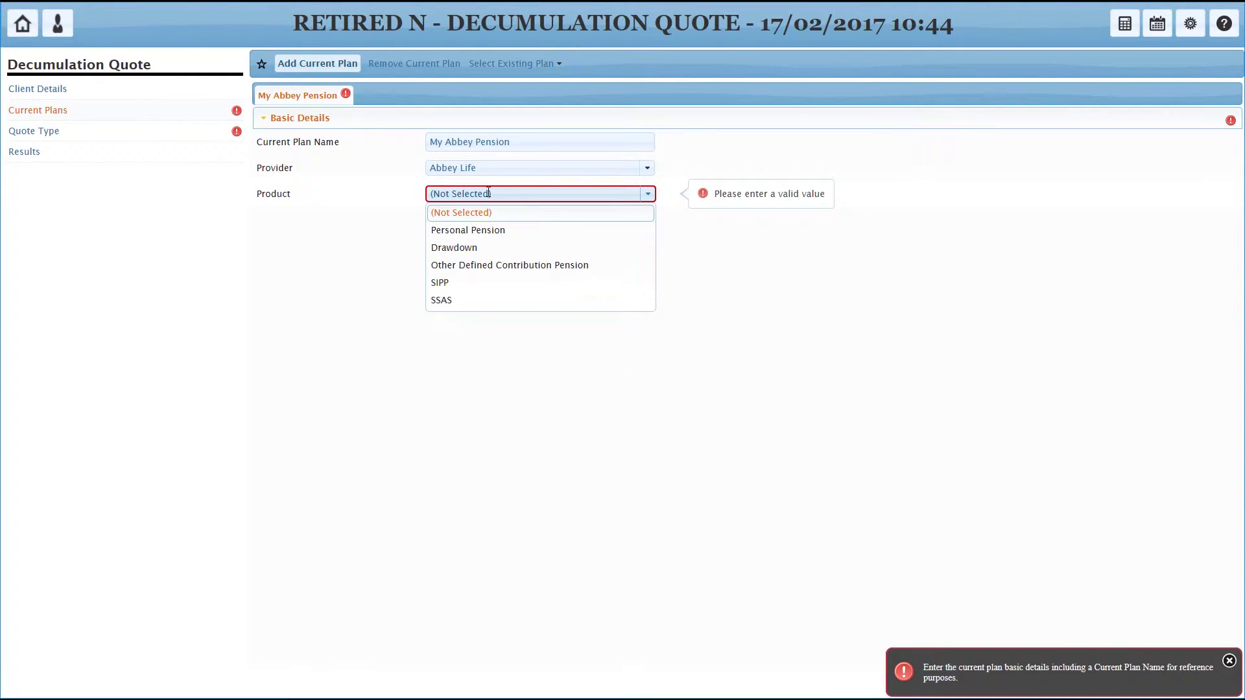
{"action": "left_click", "coordinate": [487, 232]}
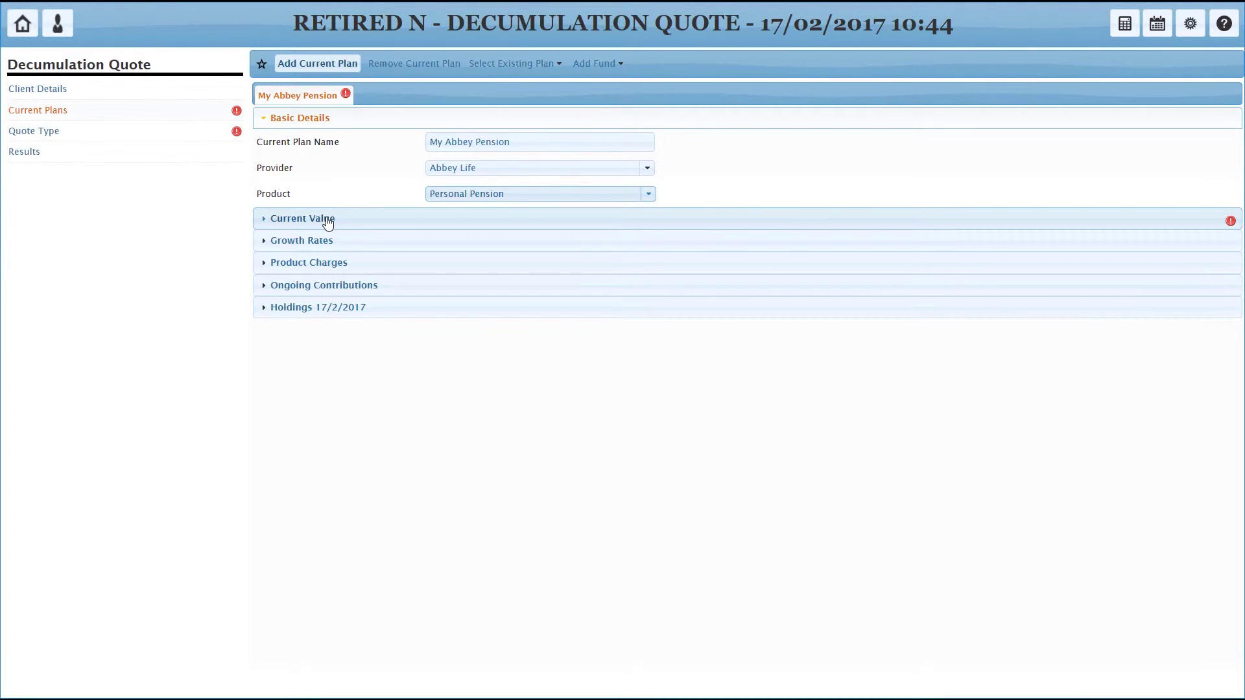
- Enter £150,000 as the plan's current value and transfer/surrender value, and display its growth rates
{"action": "left_click", "coordinate": [370, 220]}
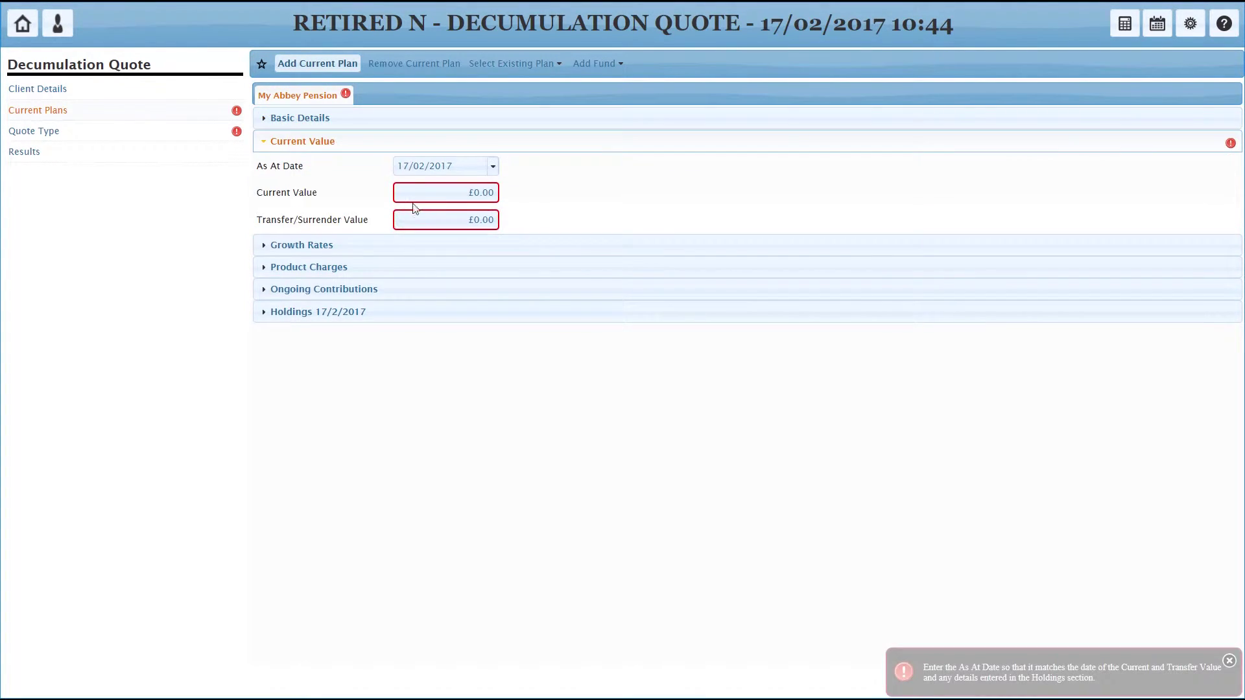
{"action": "left_click", "coordinate": [425, 193]}
{"action": "type", "text": "150000"}
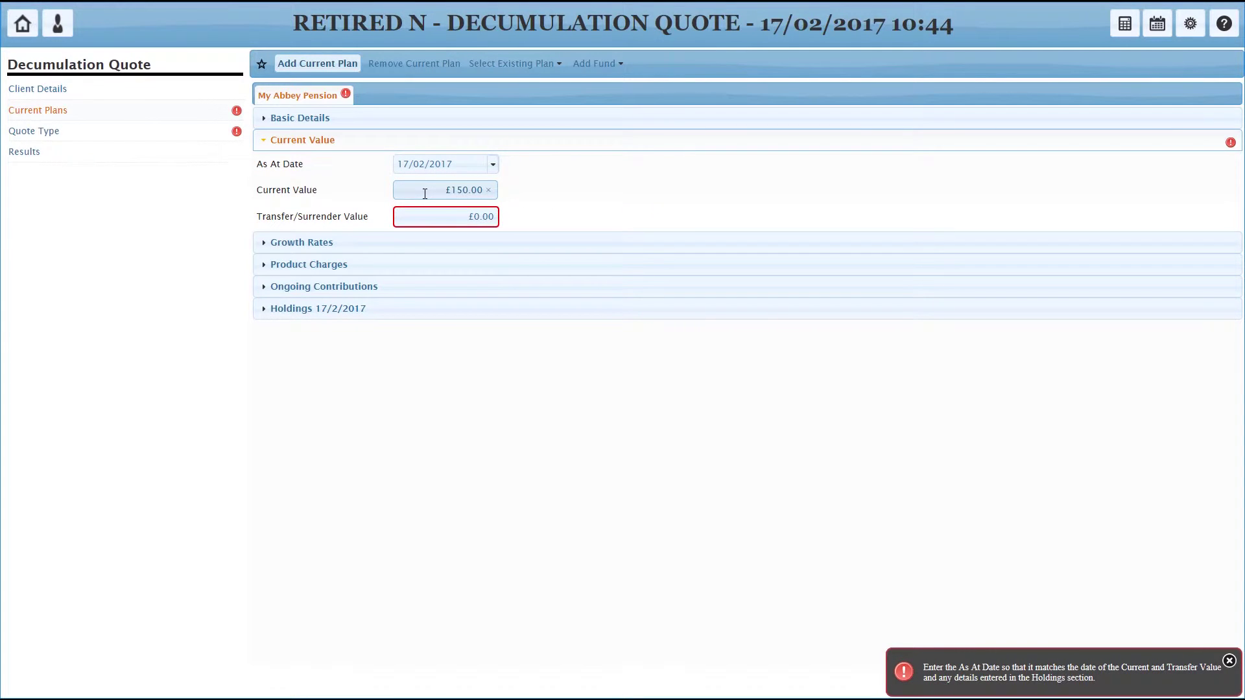
{"action": "key", "text": "Tab"}
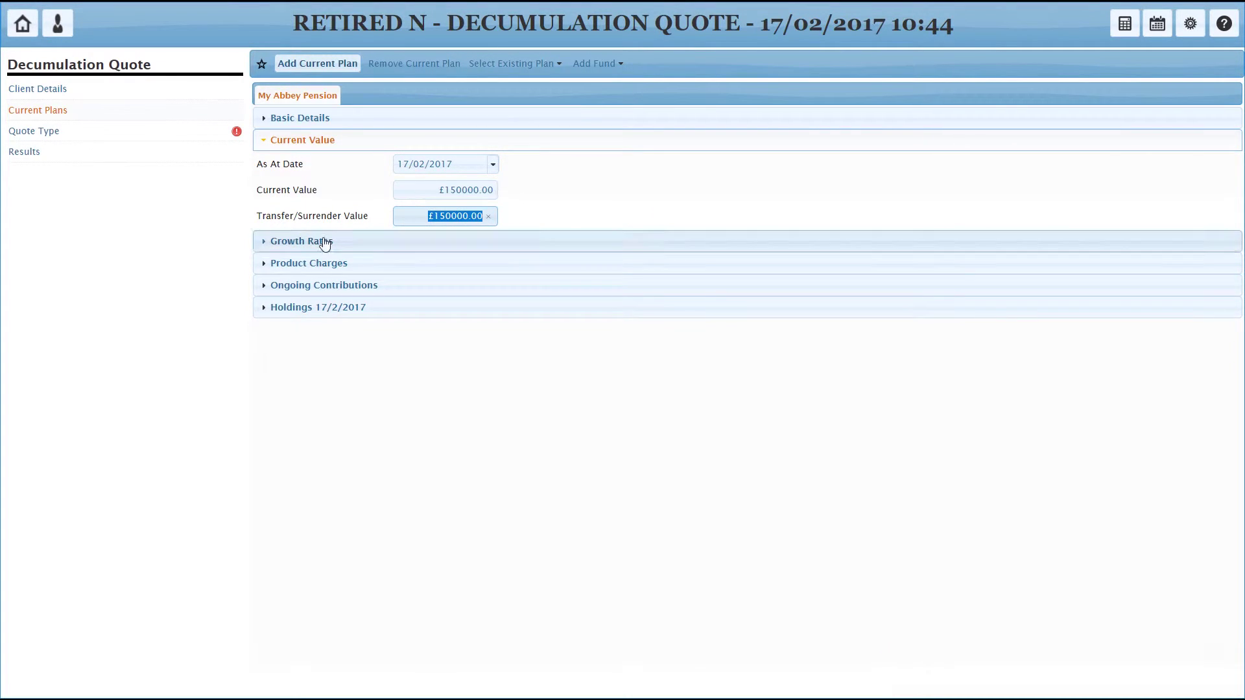
{"action": "left_click", "coordinate": [297, 243]}
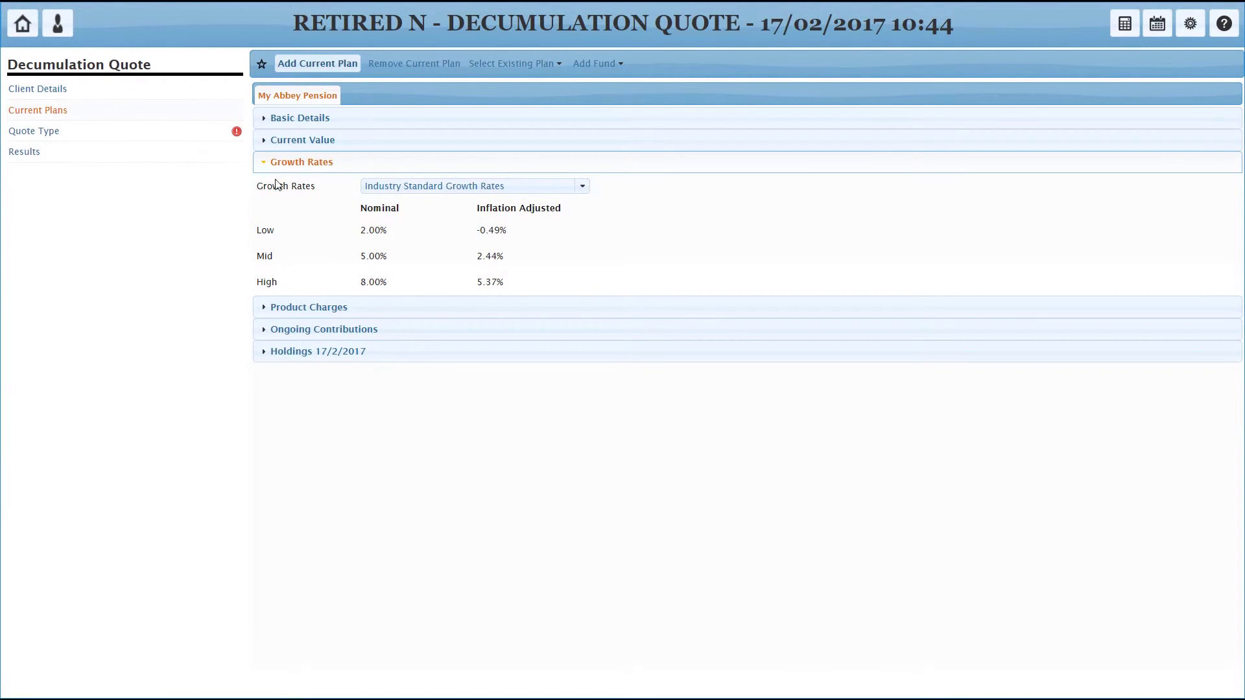
- Set Option 1's income type to Lifetime Annuity and its quote provider to Assureweb Quick Quote
{"action": "left_click", "coordinate": [33, 131]}
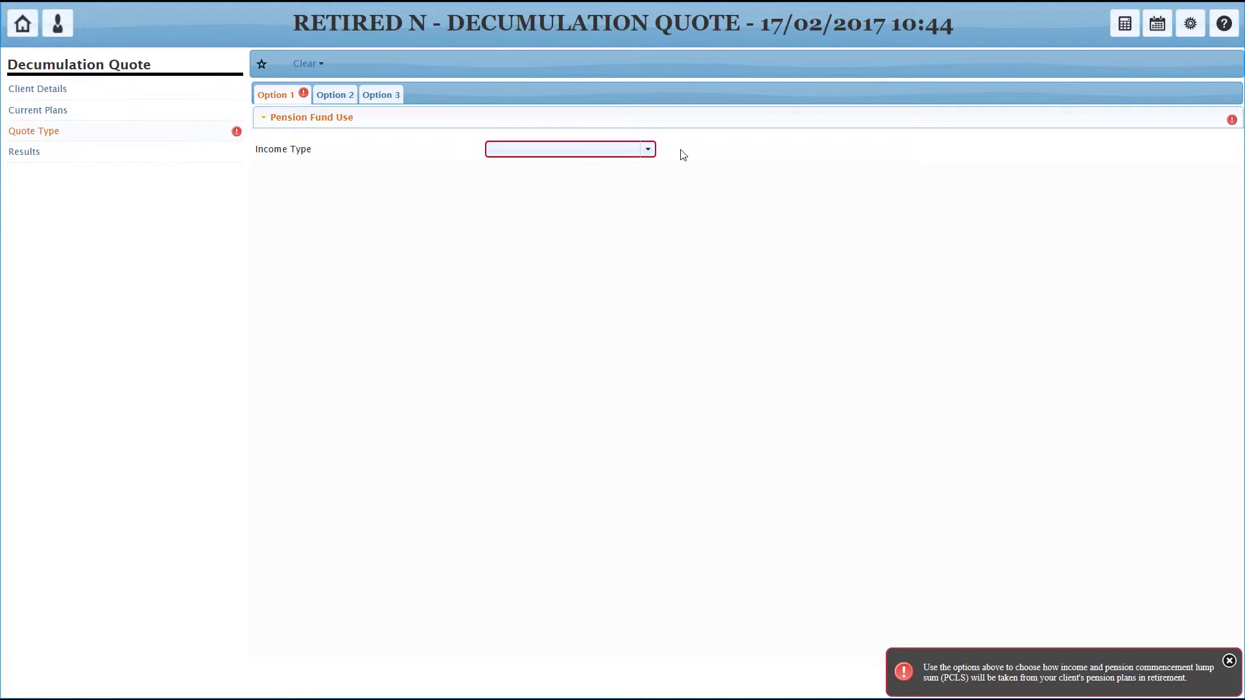
{"action": "left_click", "coordinate": [648, 151]}
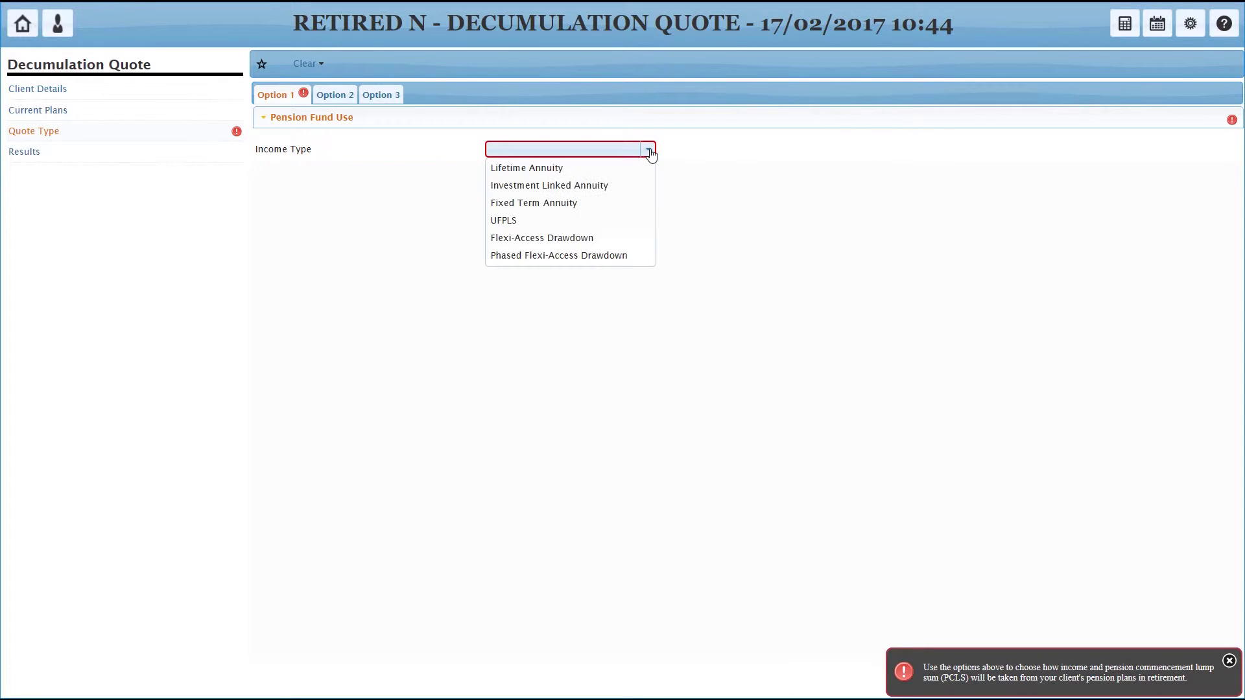
{"action": "left_click", "coordinate": [595, 170]}
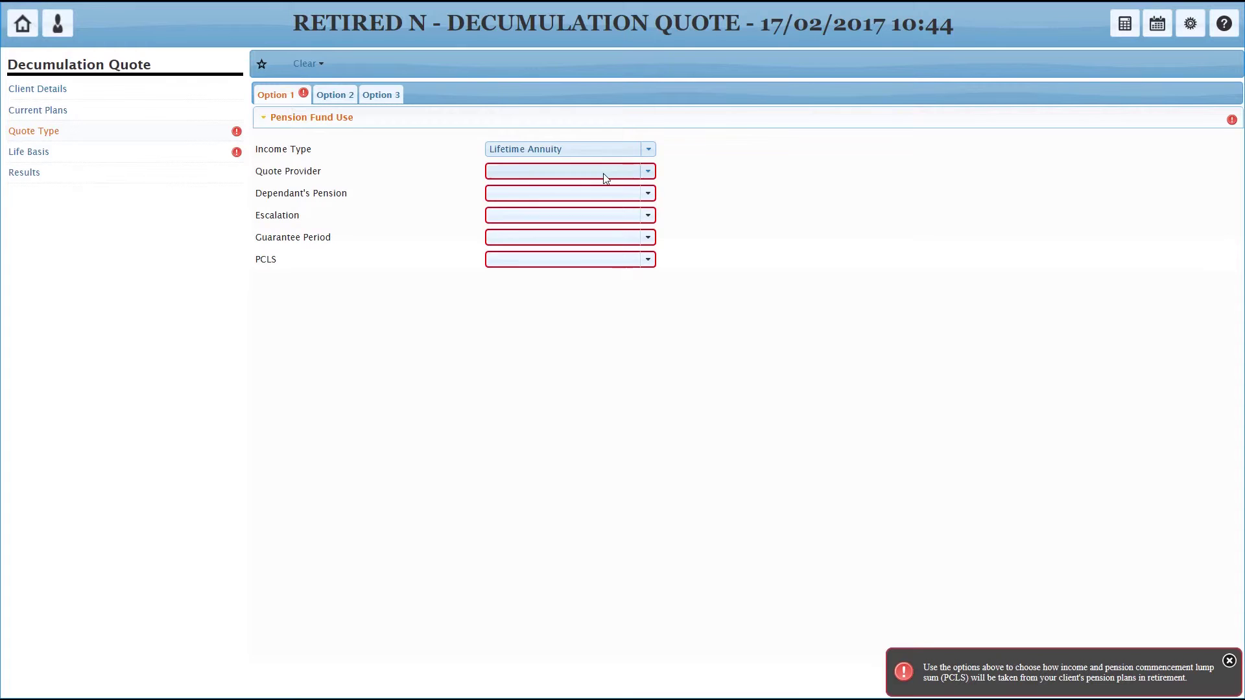
{"action": "left_click", "coordinate": [595, 171]}
{"action": "left_click", "coordinate": [591, 189]}
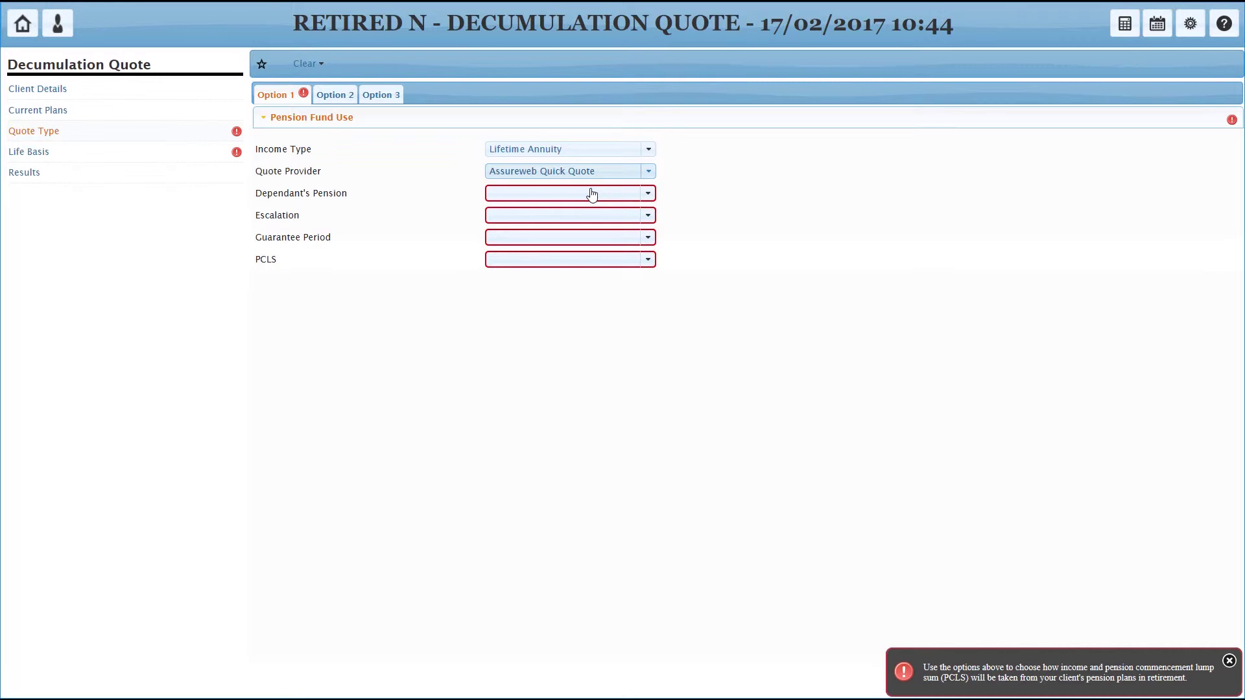
- Give the annuity a Single Life dependant's pension, Nil escalation and a guarantee period of 10 Years
{"action": "left_click", "coordinate": [591, 193]}
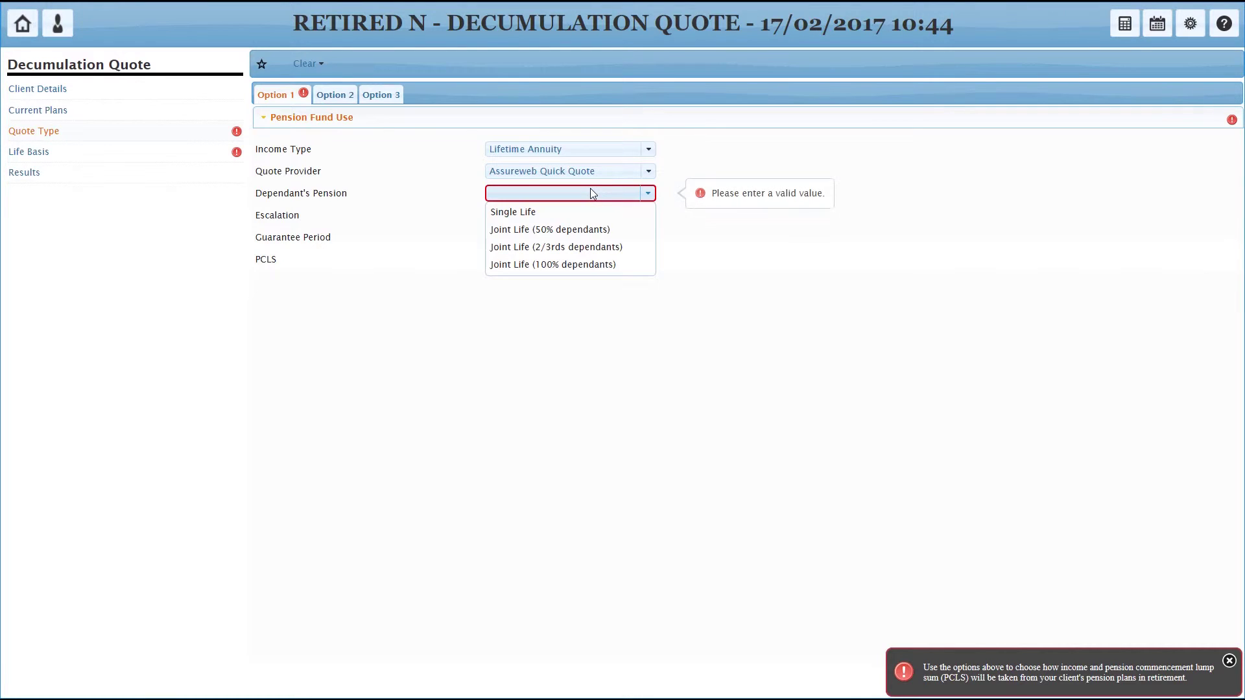
{"action": "left_click", "coordinate": [559, 213]}
{"action": "left_click", "coordinate": [564, 215]}
{"action": "left_click", "coordinate": [563, 235]}
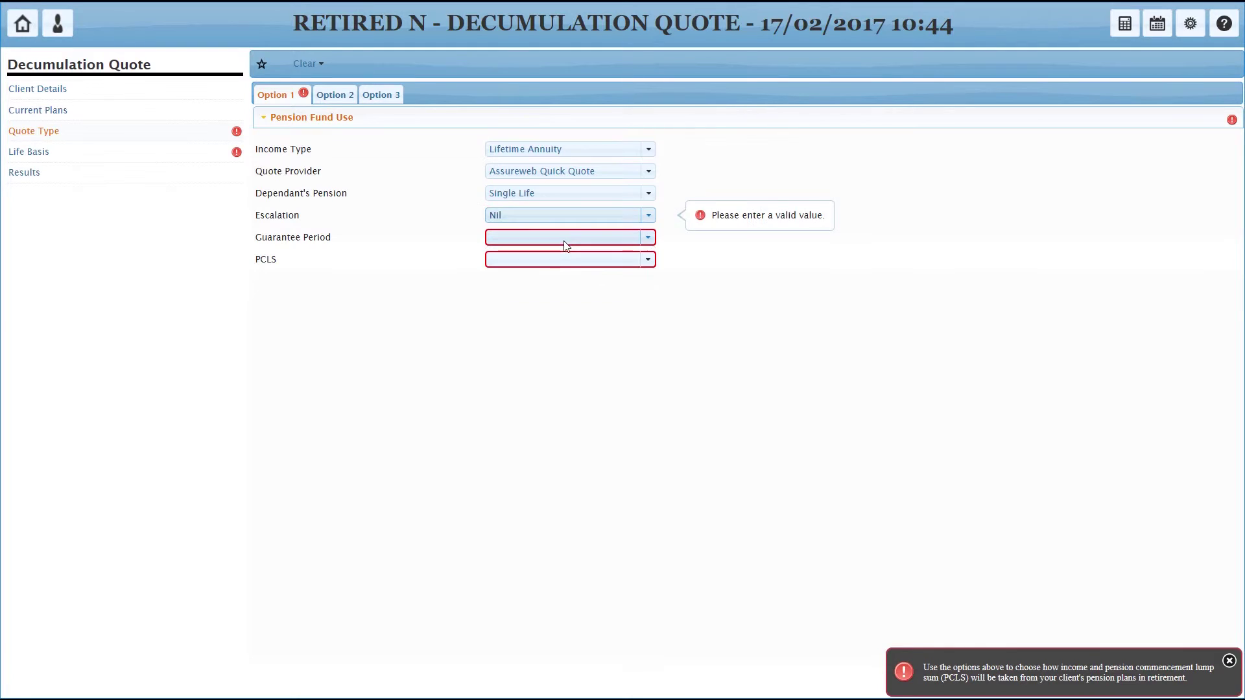
{"action": "left_click", "coordinate": [564, 238]}
{"action": "left_click", "coordinate": [564, 291]}
- Set Option 1's PCLS to a specific percentage of 25%
{"action": "left_click", "coordinate": [563, 261]}
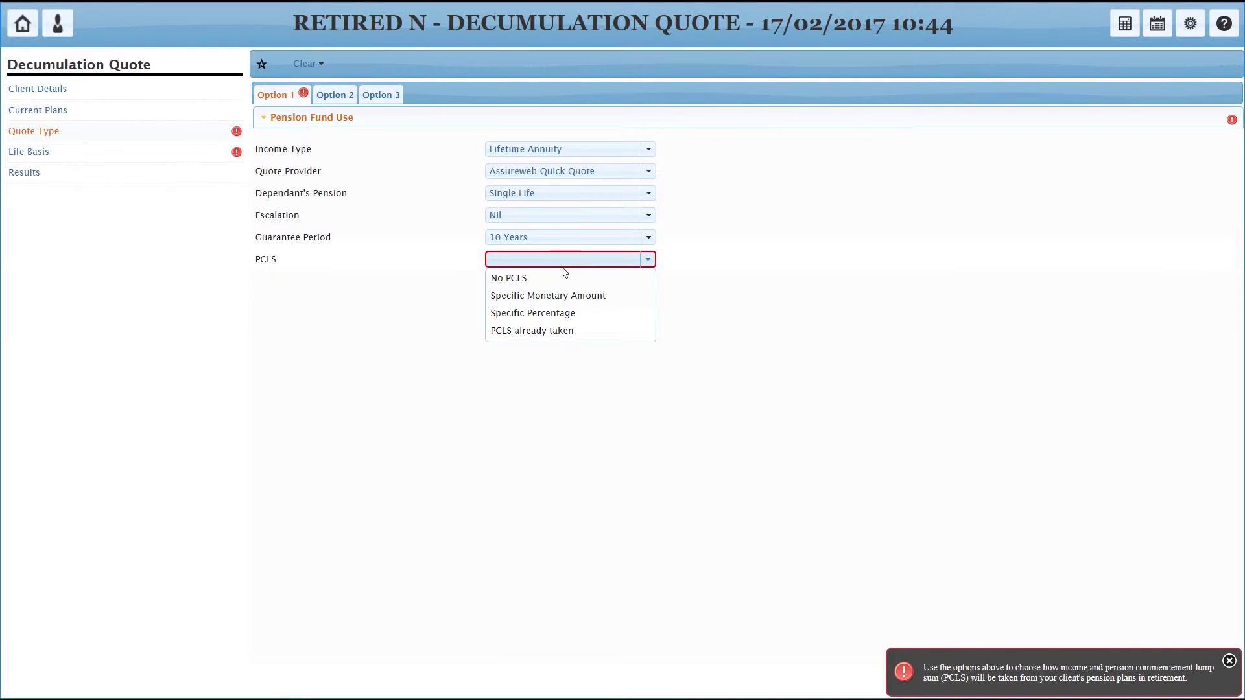
{"action": "left_click", "coordinate": [570, 313]}
{"action": "left_click", "coordinate": [575, 285]}
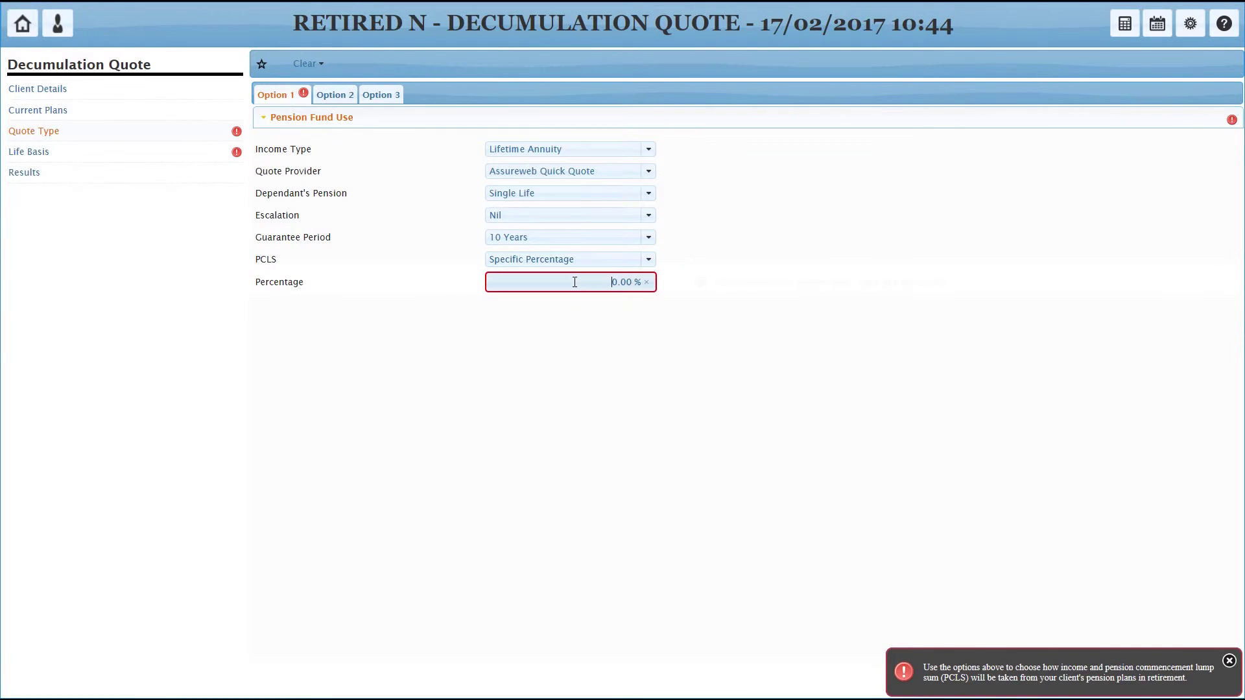
{"action": "type", "text": "25"}
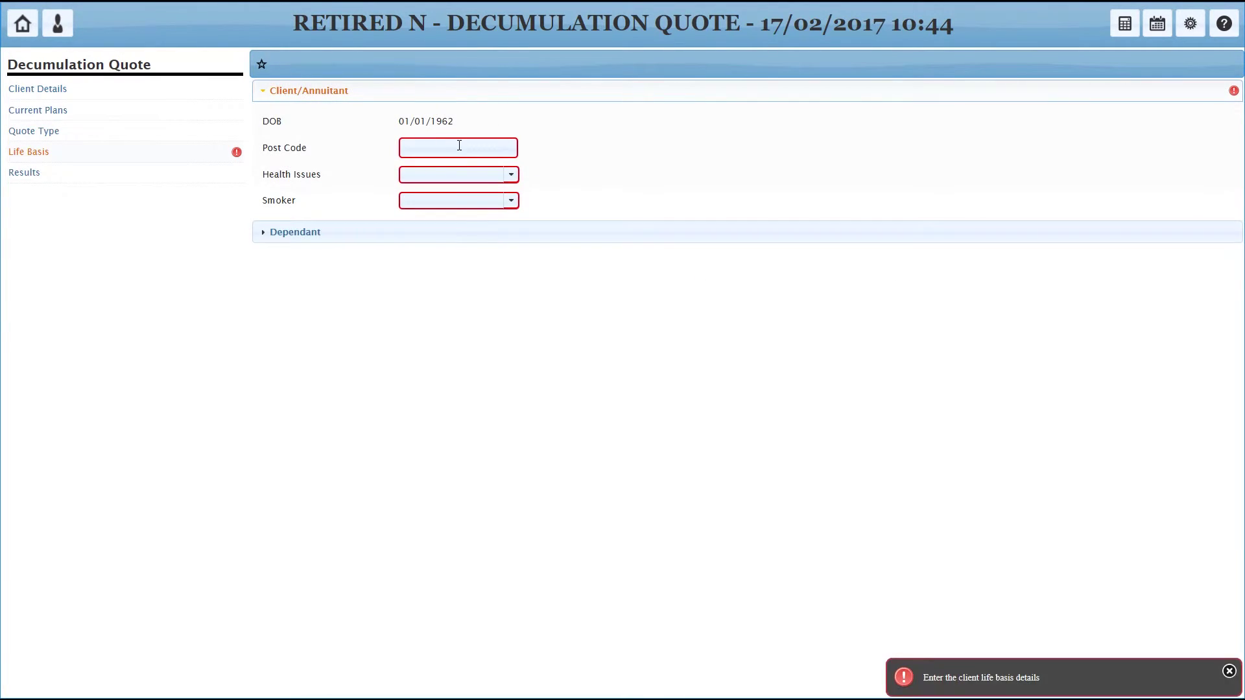
- Complete the client's life basis with the post code, health issues and smoker status
{"action": "left_click", "coordinate": [458, 145]}
{"action": "type", "text": "CO4 9YA"}
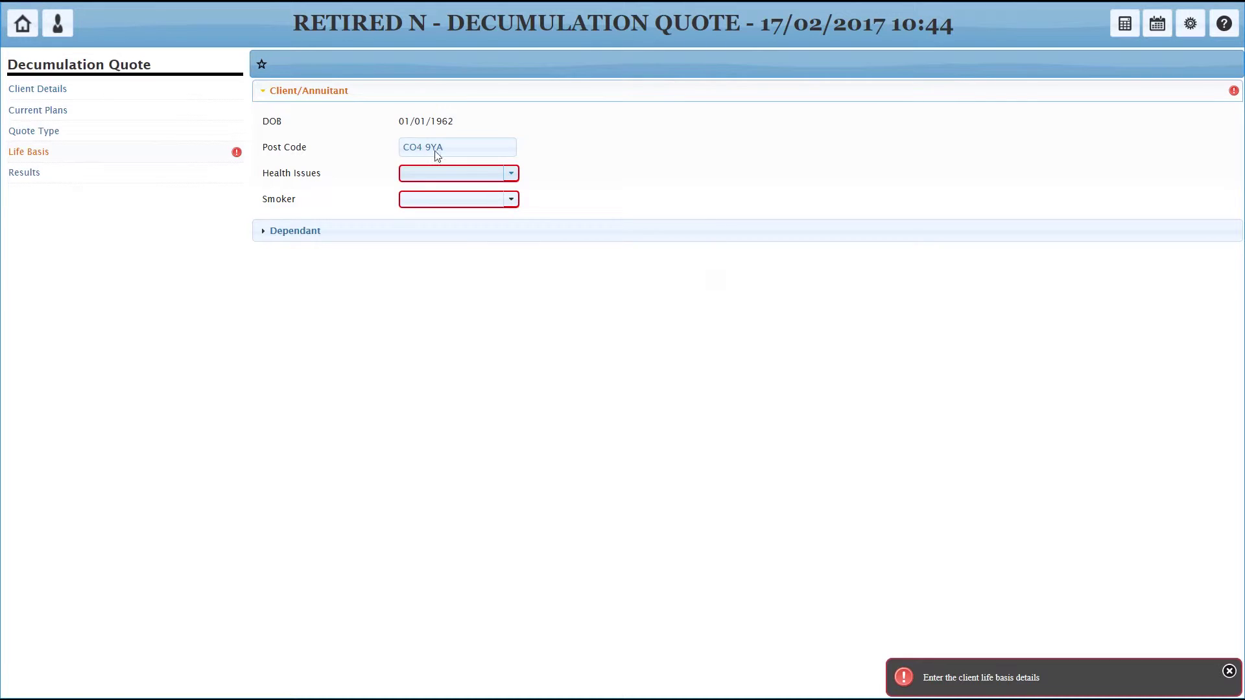
{"action": "left_click", "coordinate": [508, 180]}
{"action": "left_click", "coordinate": [498, 207]}
{"action": "left_click", "coordinate": [494, 198]}
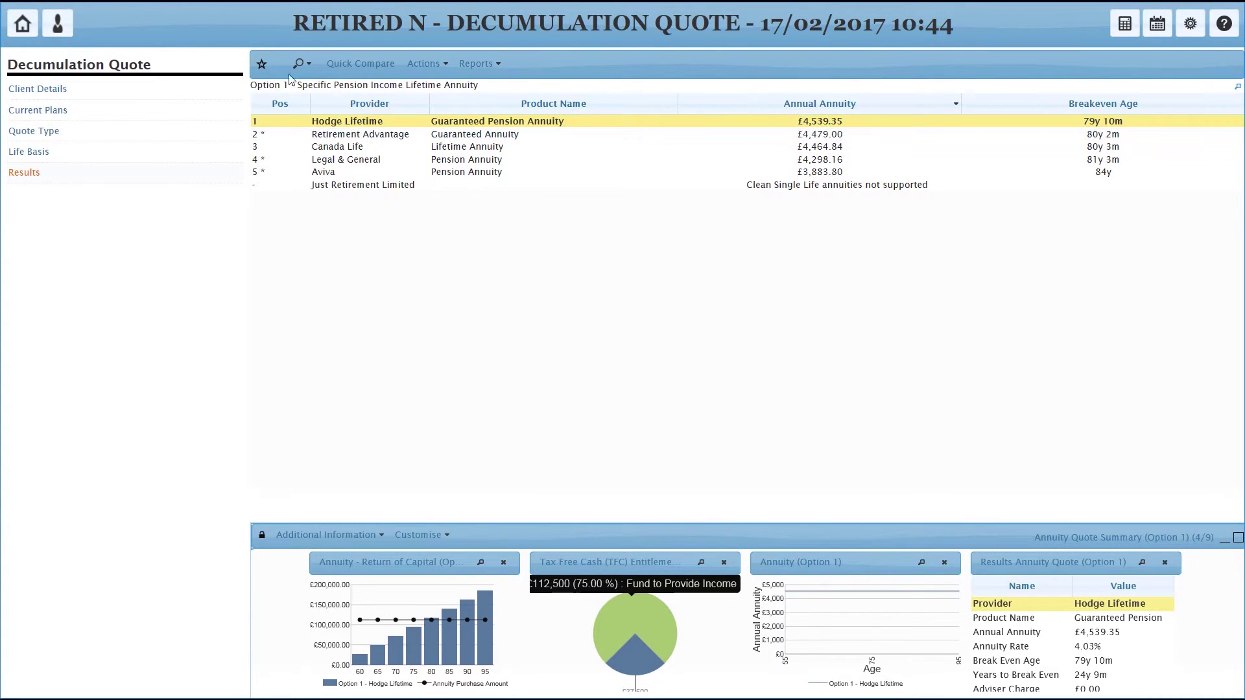
- Set Option 2's income type to Flexi-Access Drawdown and its PCLS to take to a specific percentage of 25%
{"action": "left_click", "coordinate": [53, 134]}
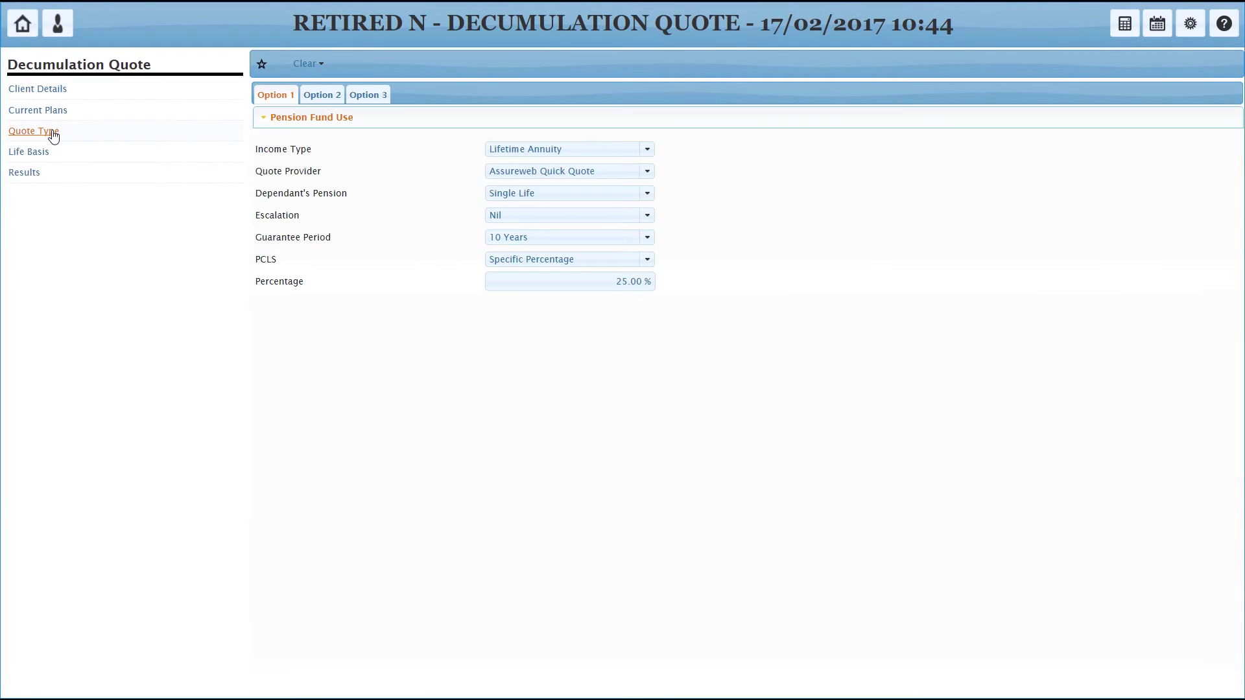
{"action": "left_click", "coordinate": [320, 97]}
{"action": "left_click", "coordinate": [644, 150]}
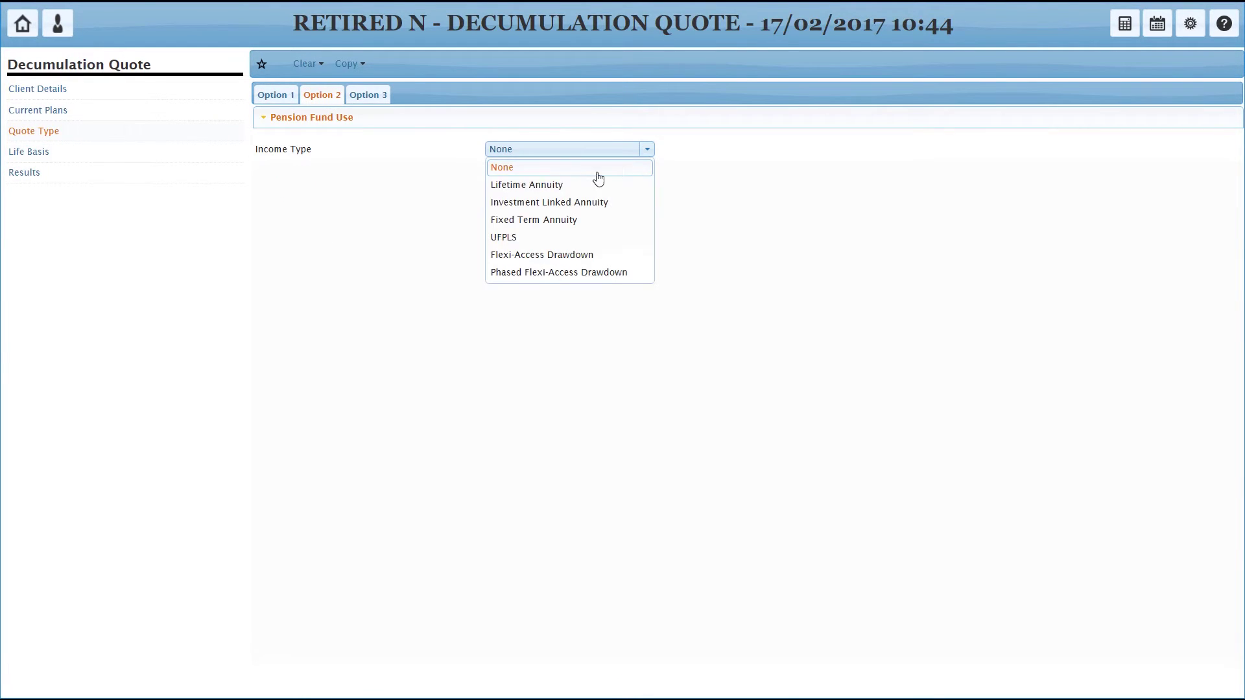
{"action": "left_click", "coordinate": [566, 255]}
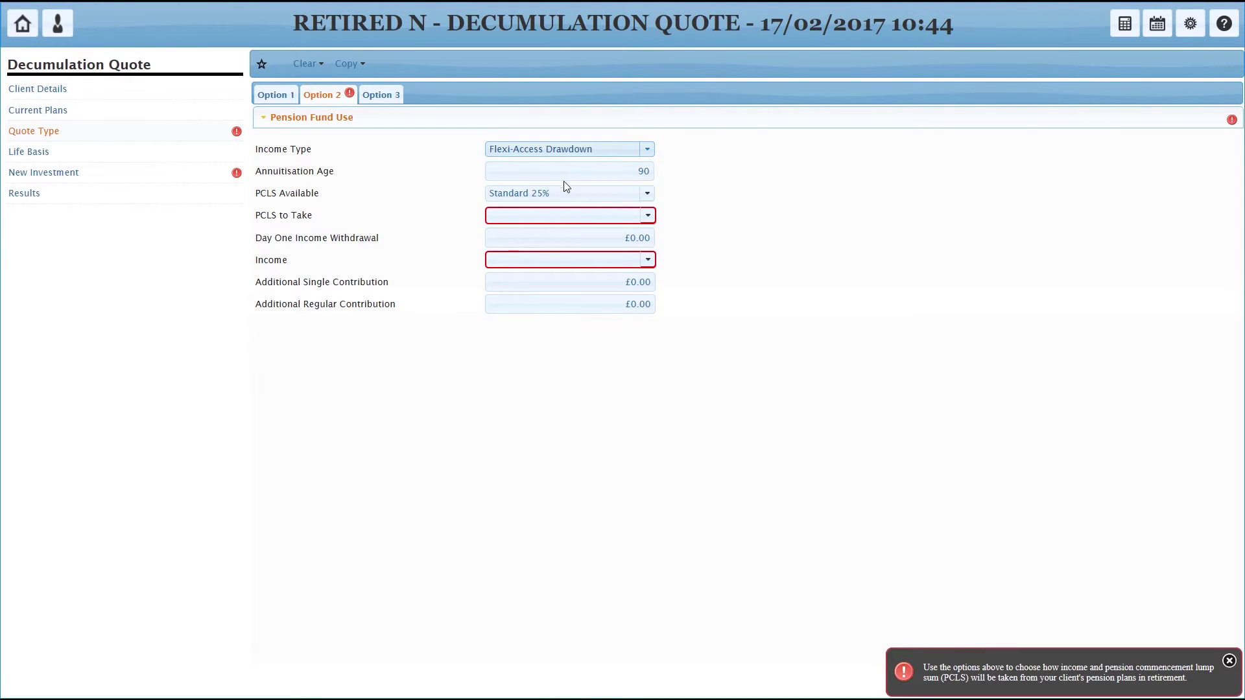
{"action": "left_click", "coordinate": [584, 215]}
{"action": "left_click", "coordinate": [586, 251]}
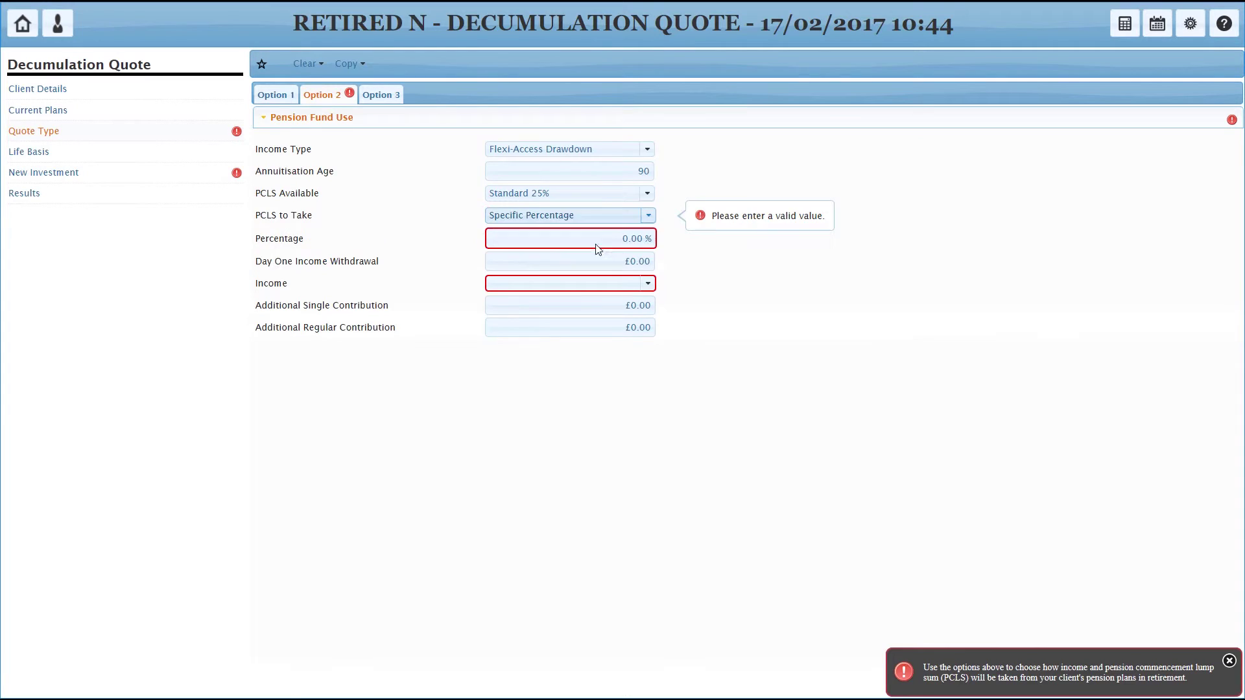
{"action": "type", "text": "25"}
{"action": "left_click", "coordinate": [606, 259]}
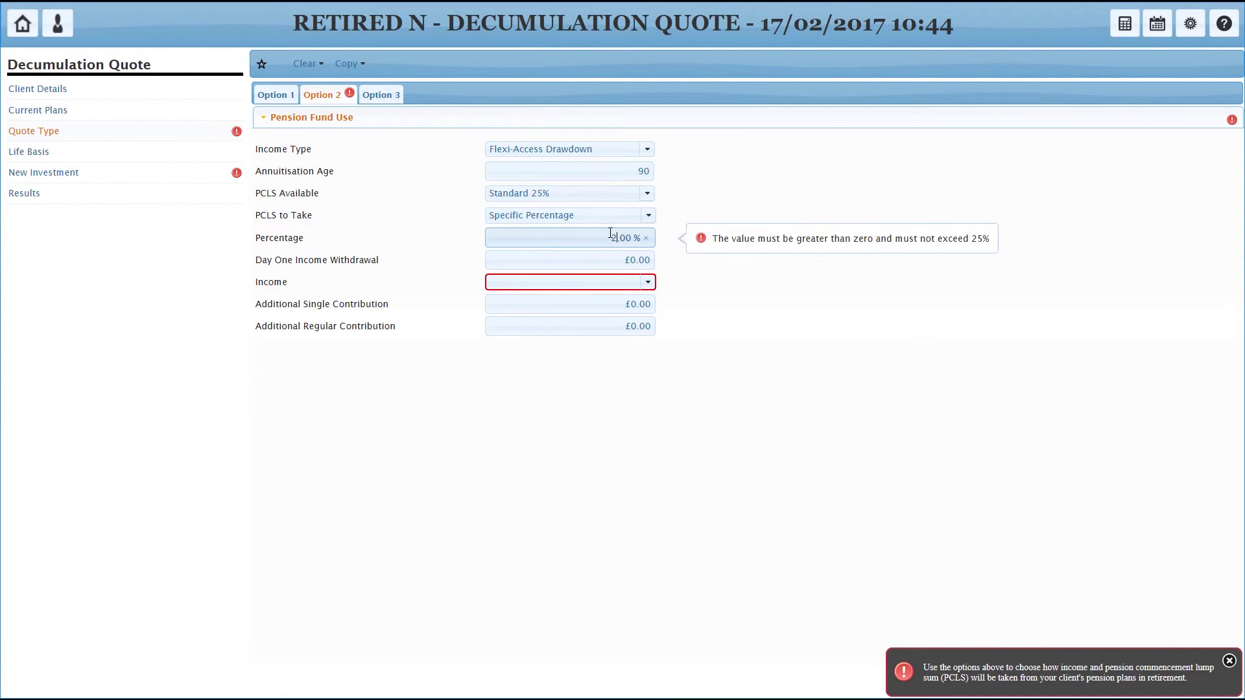
- Set the drawdown income to a specific monetary amount of £4500, starting immediately, paid annually with 0% escalation
{"action": "left_click", "coordinate": [614, 282]}
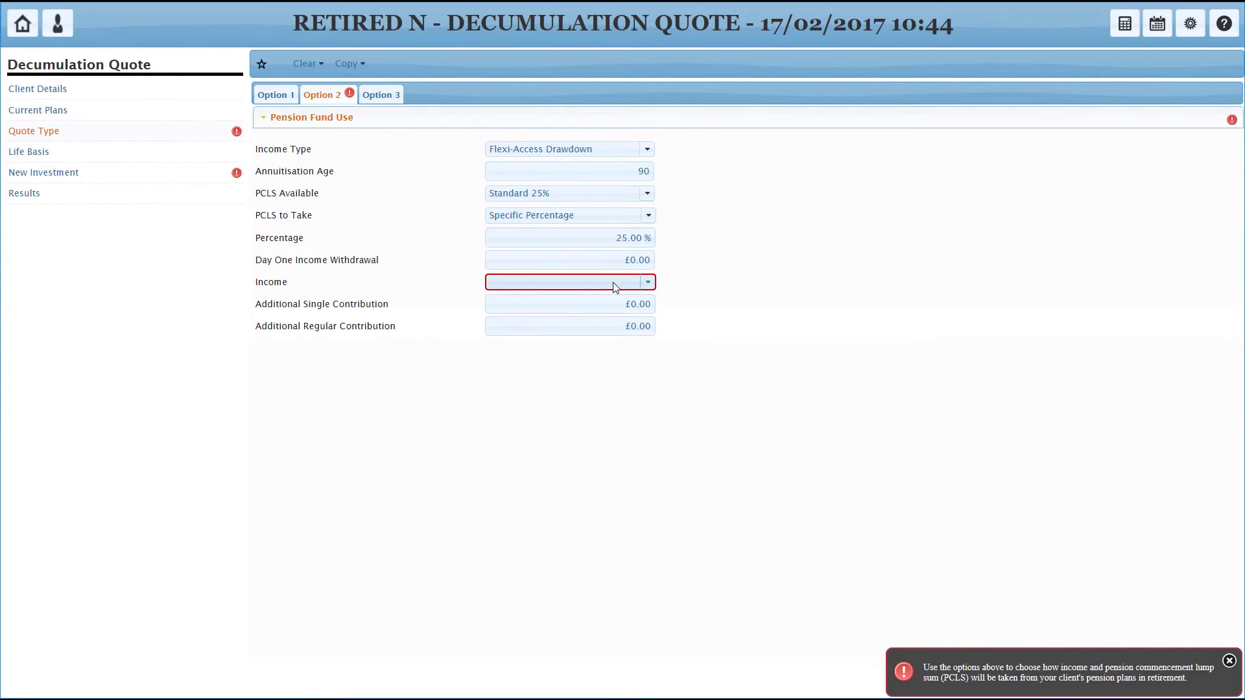
{"action": "left_click", "coordinate": [557, 319]}
{"action": "left_click", "coordinate": [582, 301]}
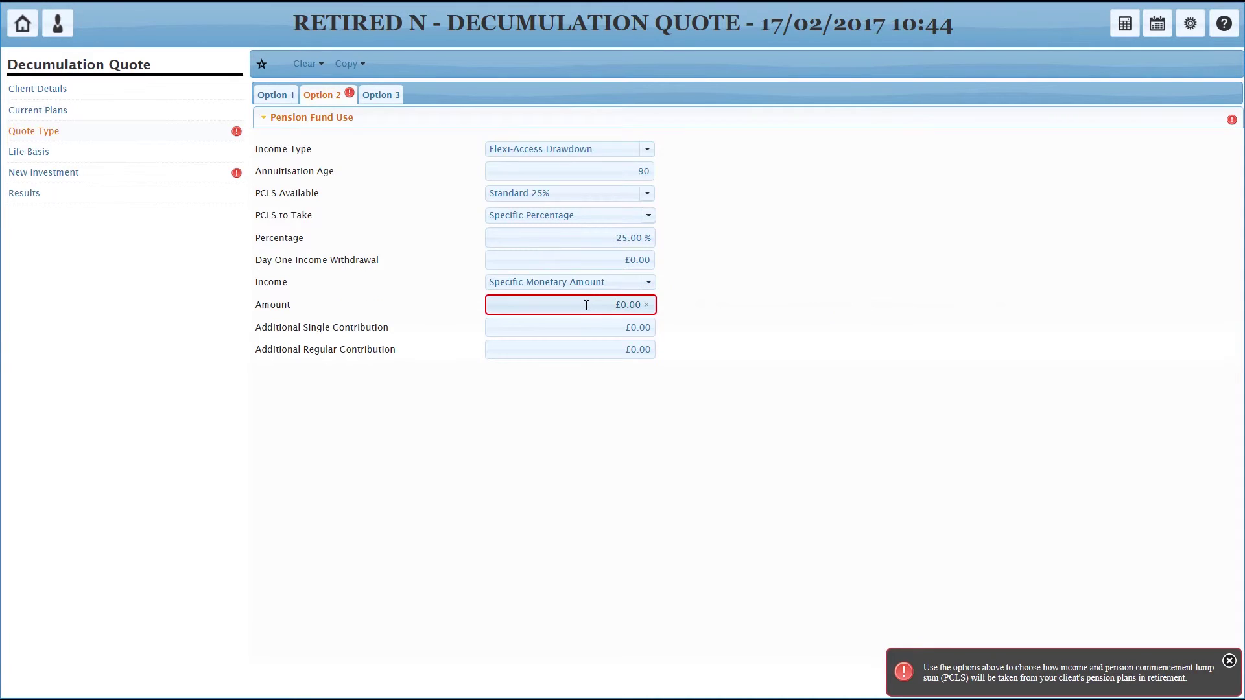
{"action": "type", "text": "4500"}
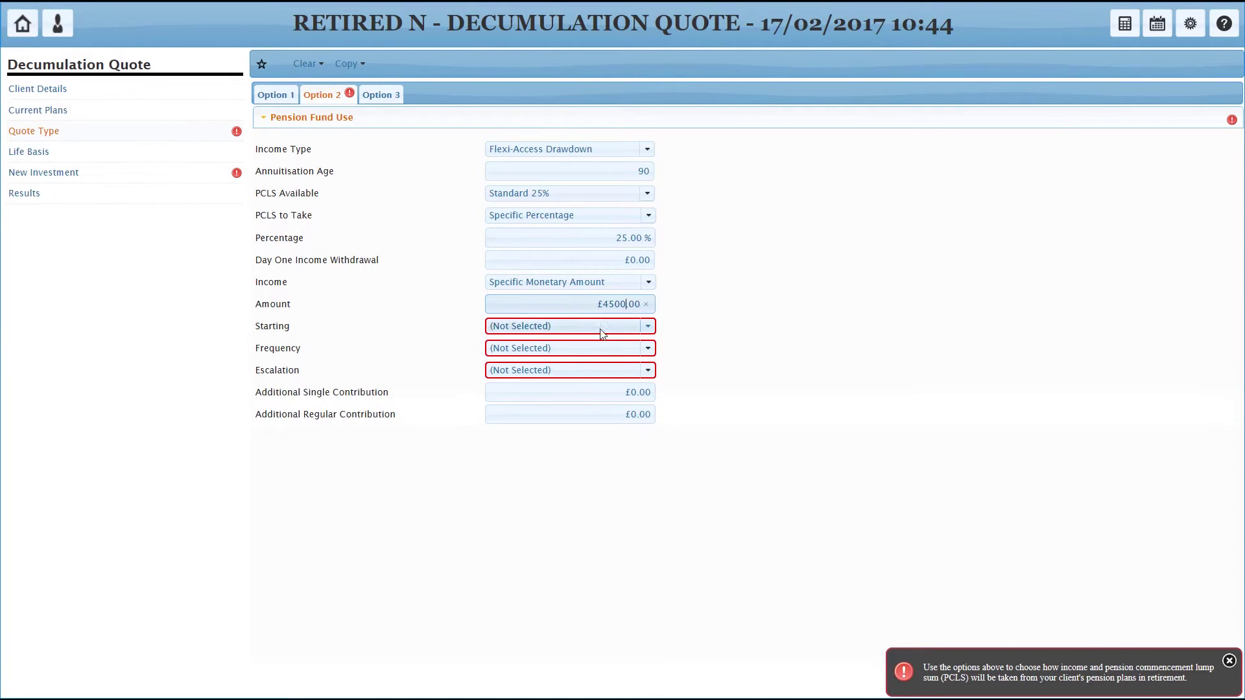
{"action": "left_click", "coordinate": [584, 326]}
{"action": "left_click", "coordinate": [517, 362]}
{"action": "left_click", "coordinate": [545, 349]}
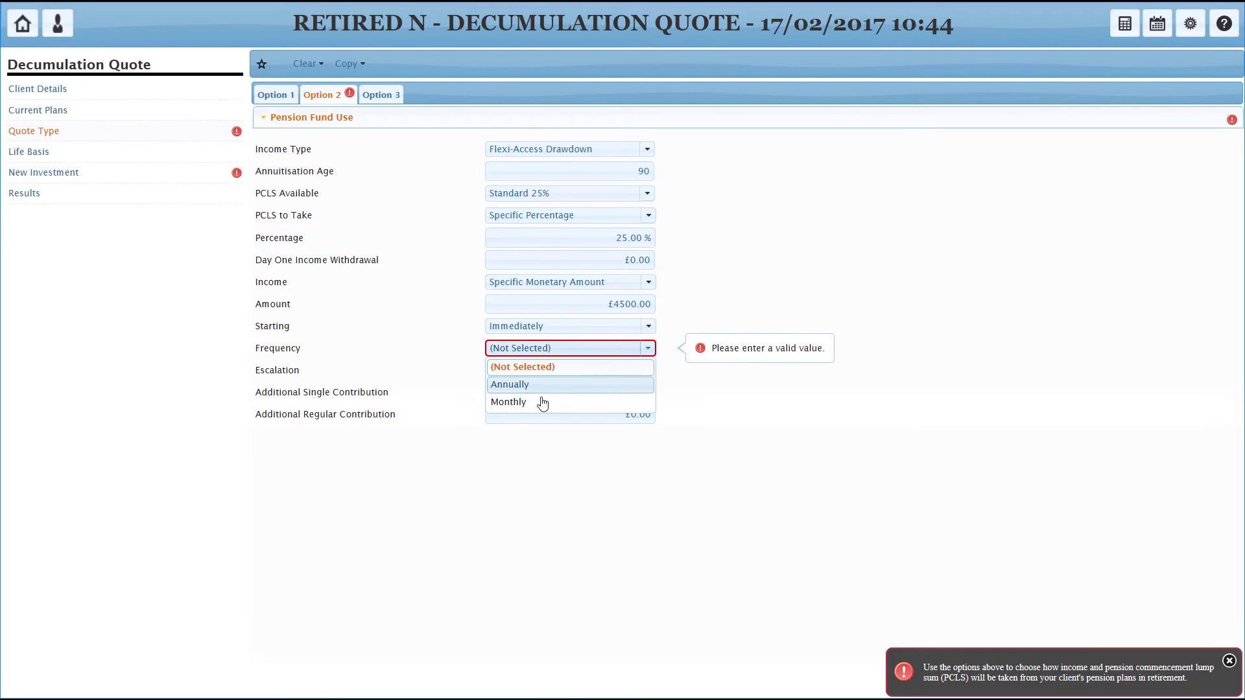
{"action": "left_click", "coordinate": [541, 388]}
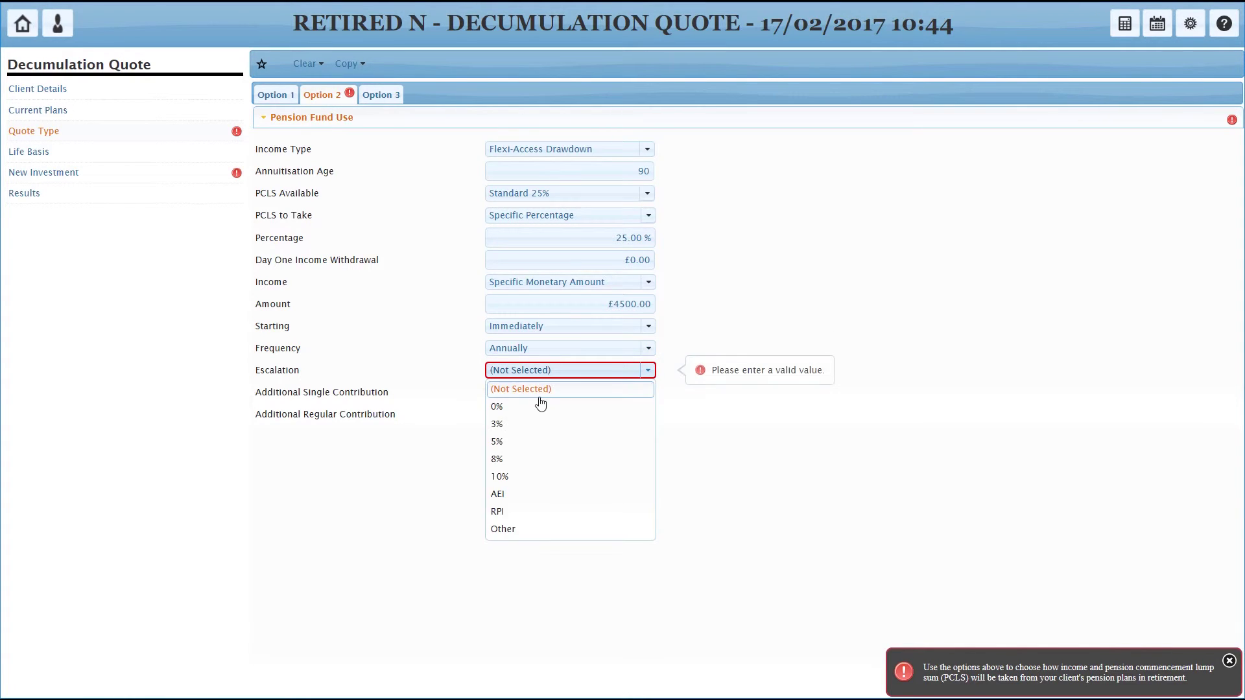
{"action": "left_click", "coordinate": [541, 407]}
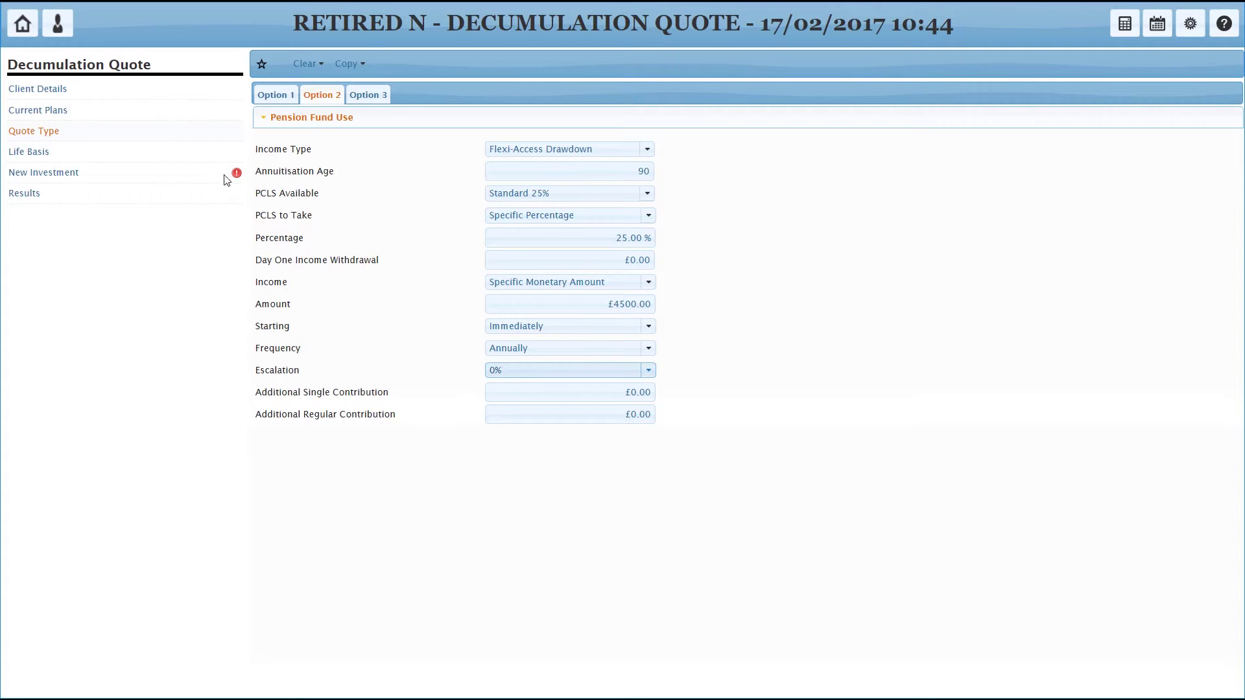
- Add the Fidelity MoneyBuilder Balanced fund from the shortlist to the new investment and allocate 100% to it
{"action": "left_click", "coordinate": [63, 176]}
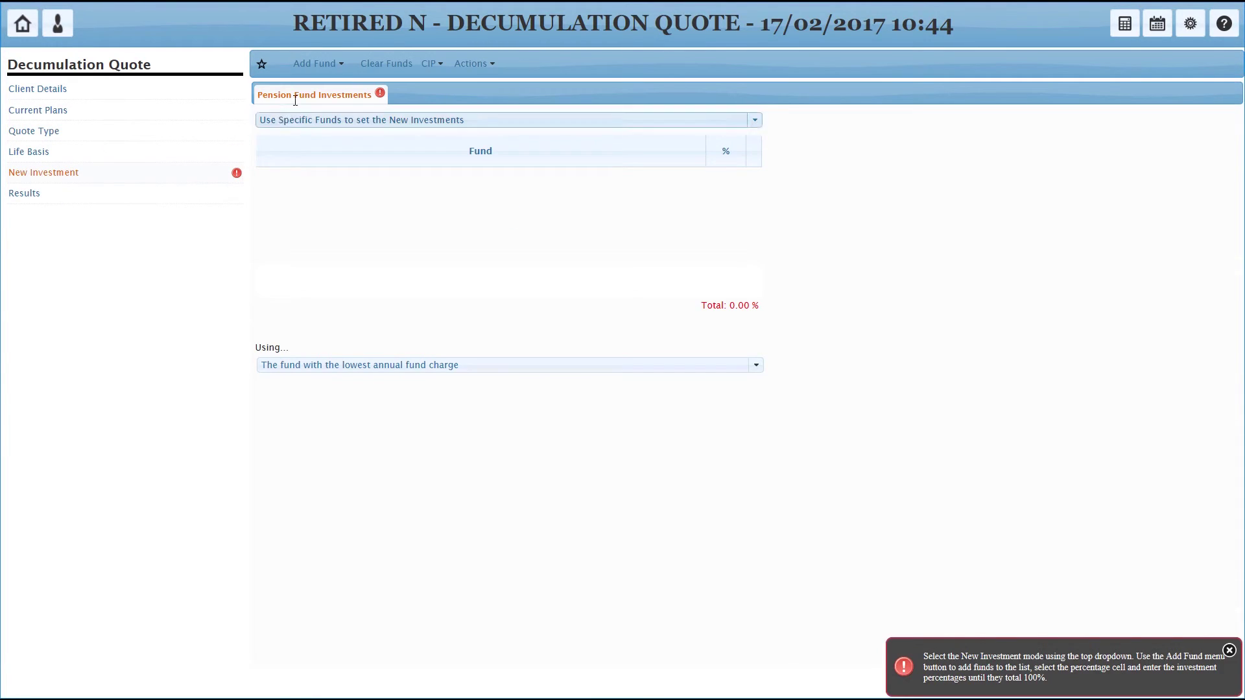
{"action": "left_click", "coordinate": [330, 65]}
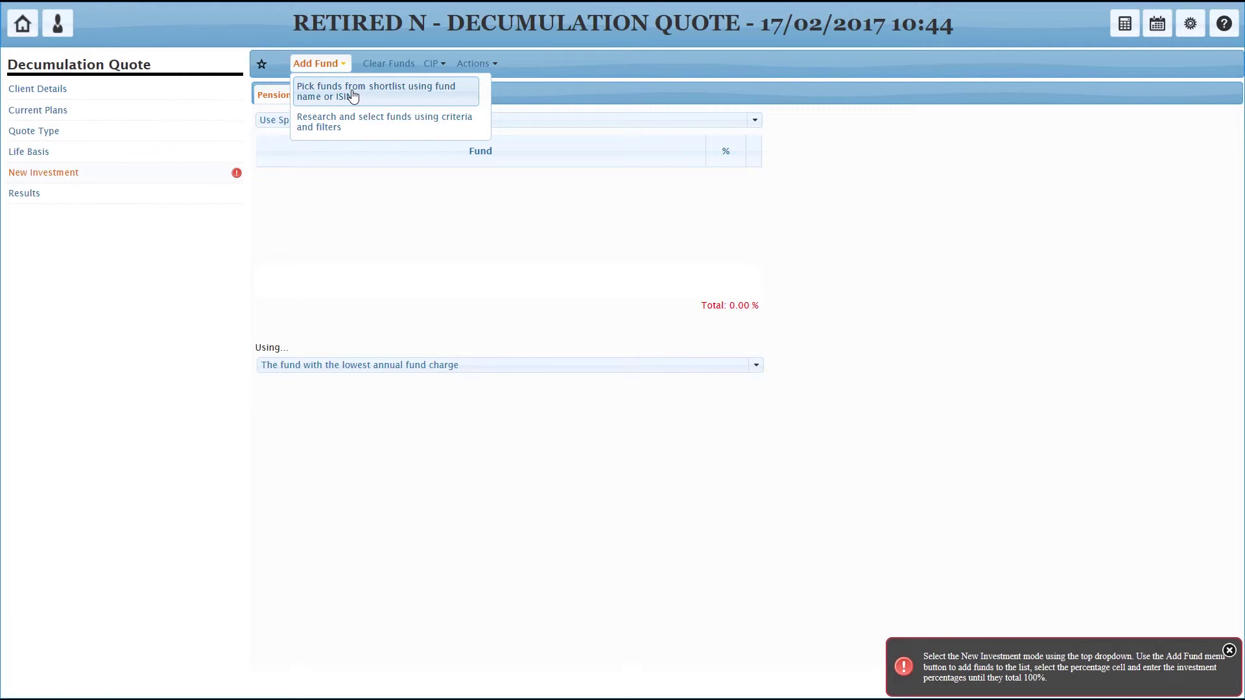
{"action": "left_click", "coordinate": [352, 96]}
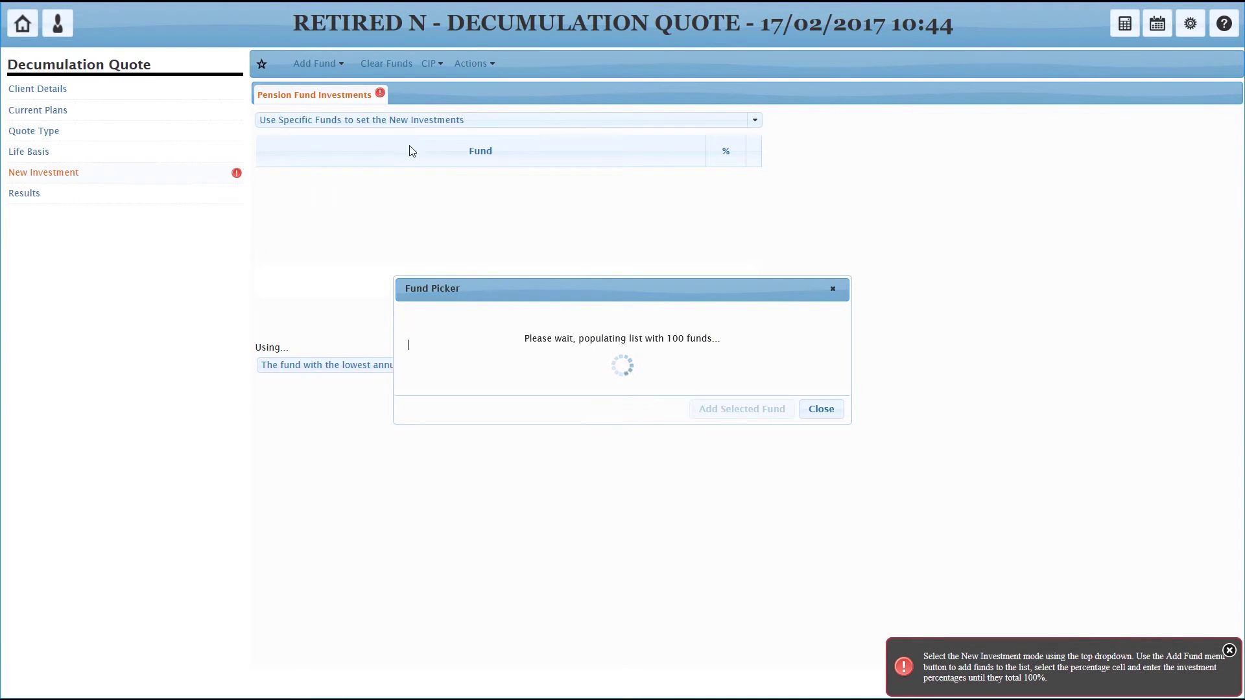
{"action": "left_click", "coordinate": [832, 347]}
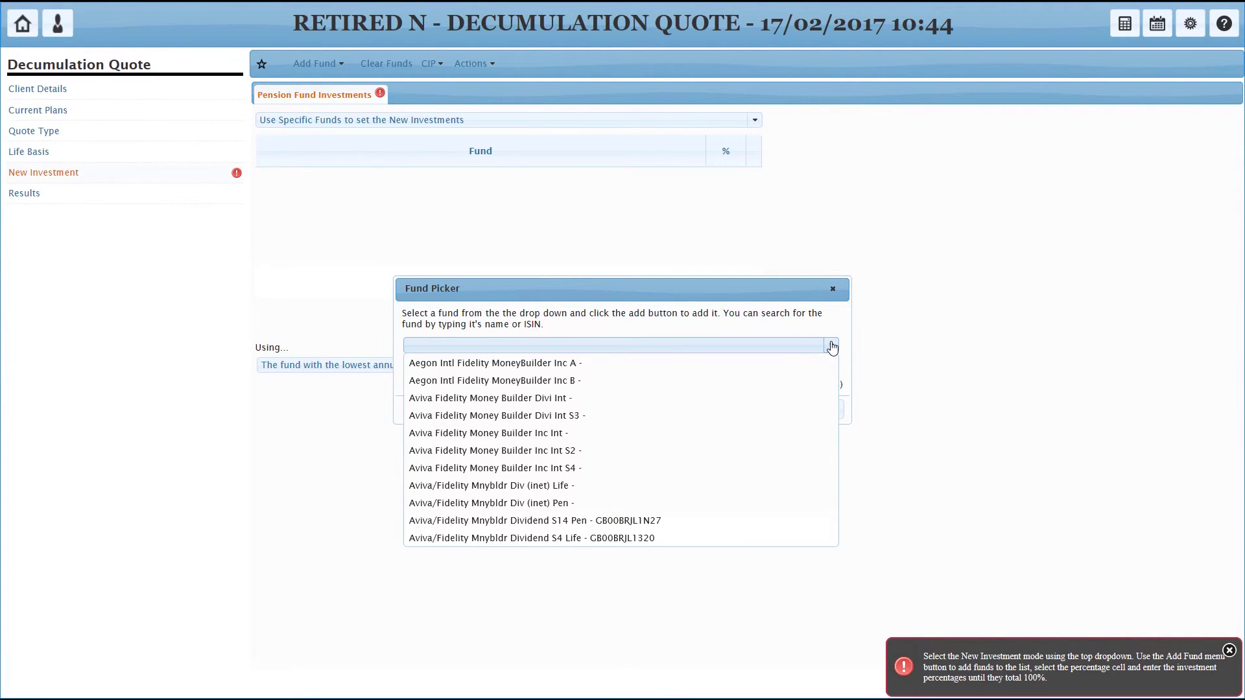
{"action": "scroll", "coordinate": [717, 438], "scroll_direction": "down", "scroll_amount": 10}
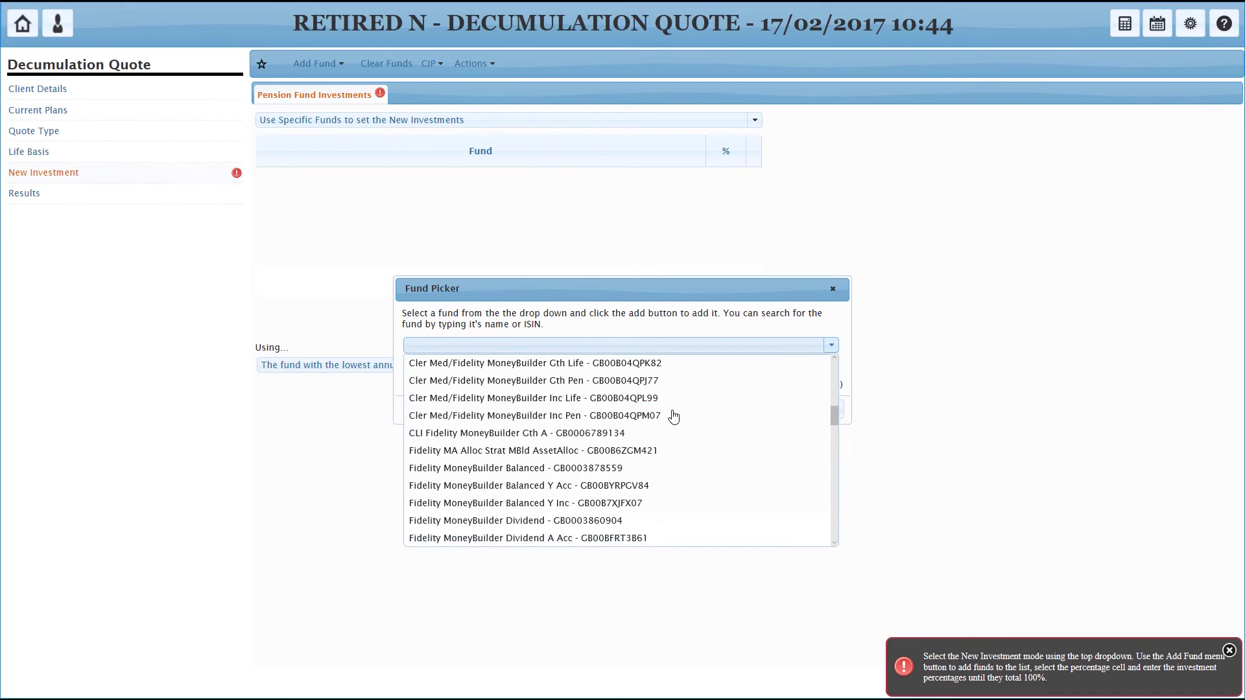
{"action": "scroll", "coordinate": [674, 417], "scroll_direction": "down", "scroll_amount": 1}
{"action": "left_click", "coordinate": [598, 439]}
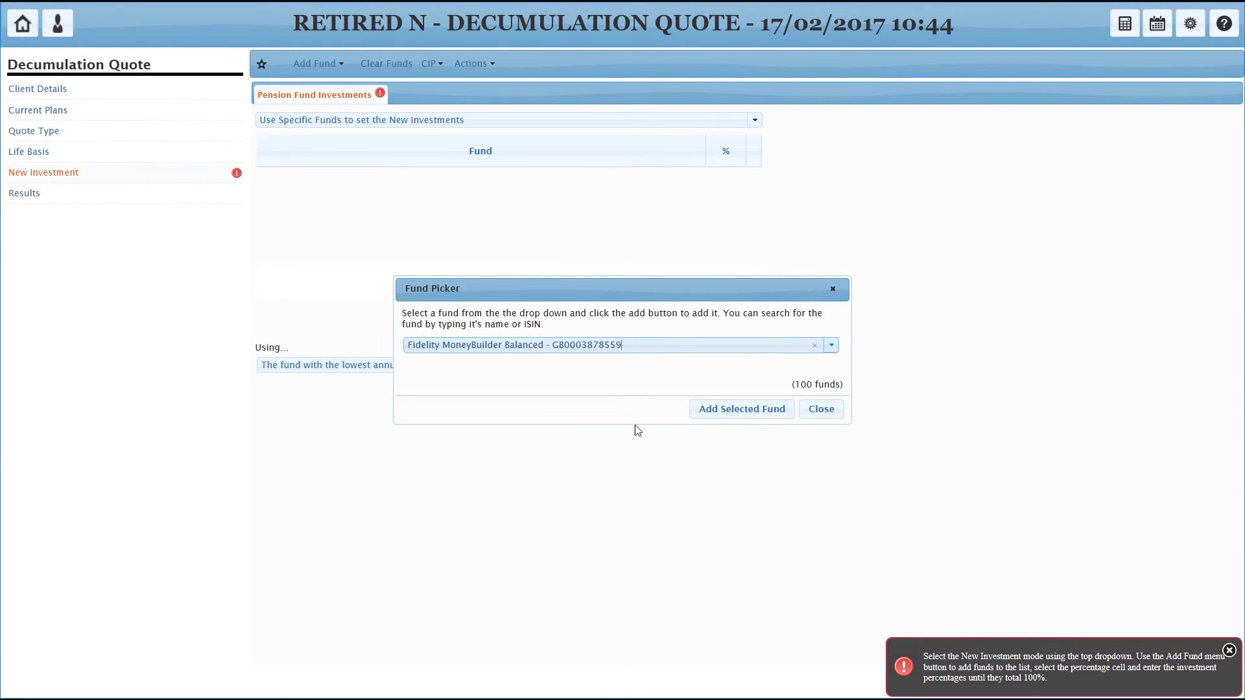
{"action": "left_click", "coordinate": [709, 411]}
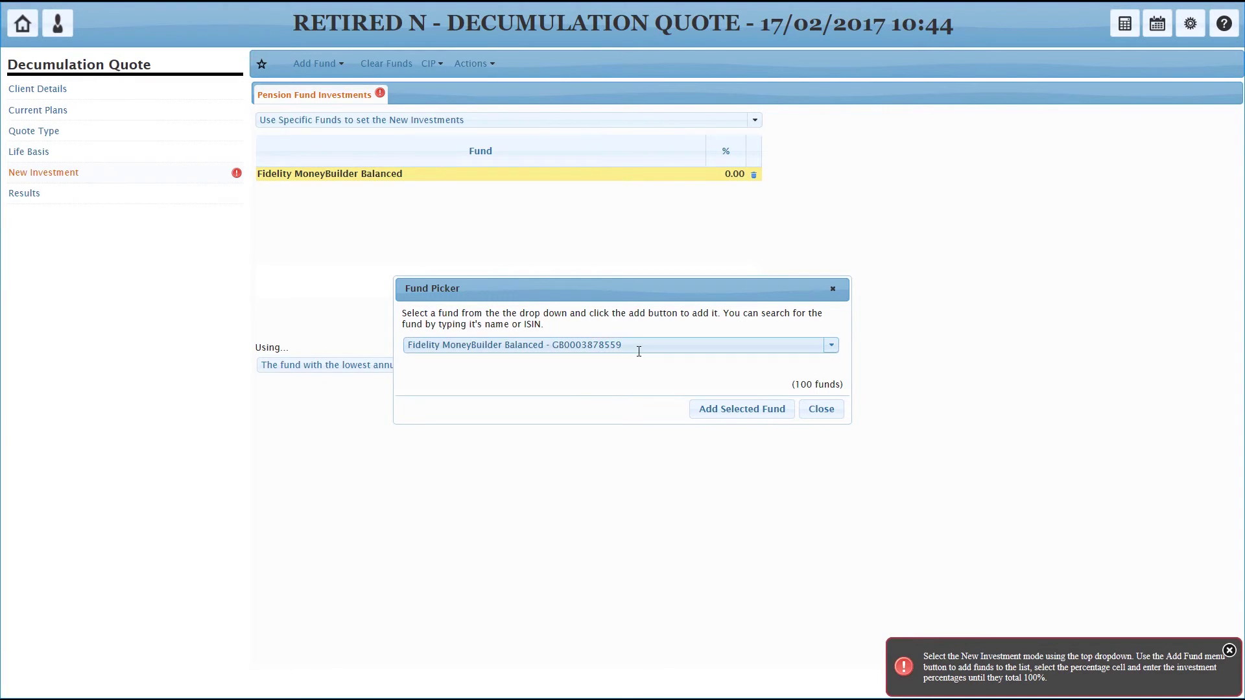
{"action": "left_click", "coordinate": [814, 415]}
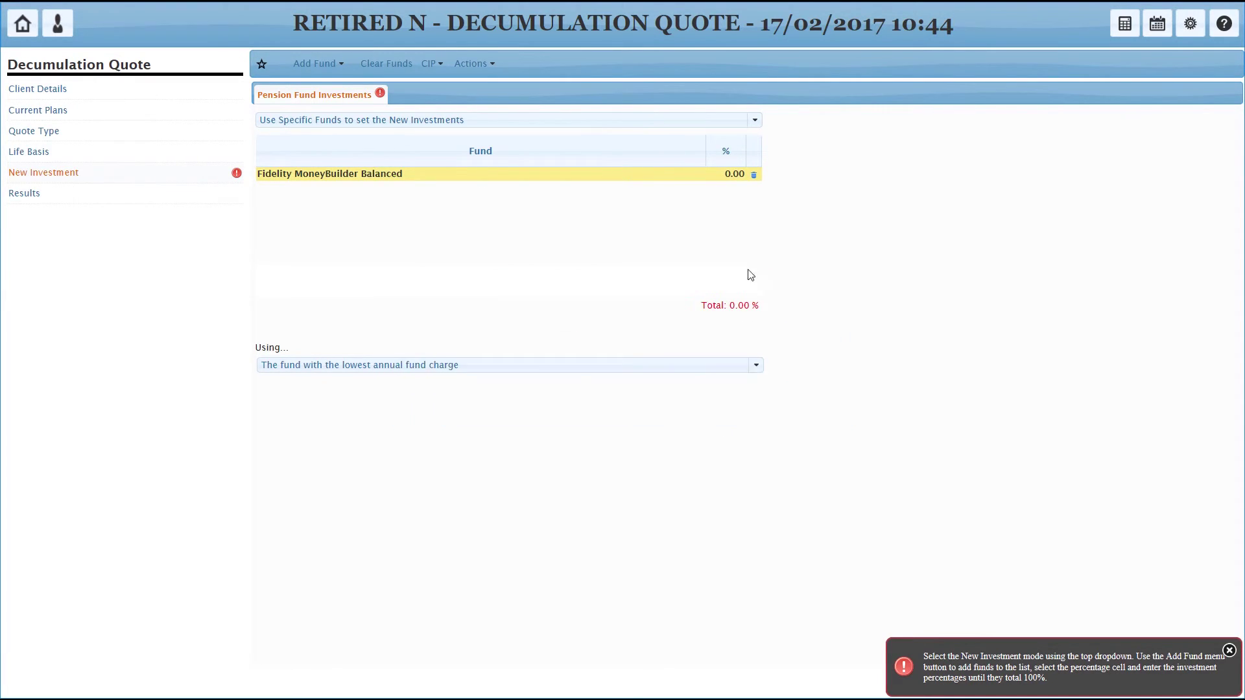
{"action": "left_click", "coordinate": [642, 177]}
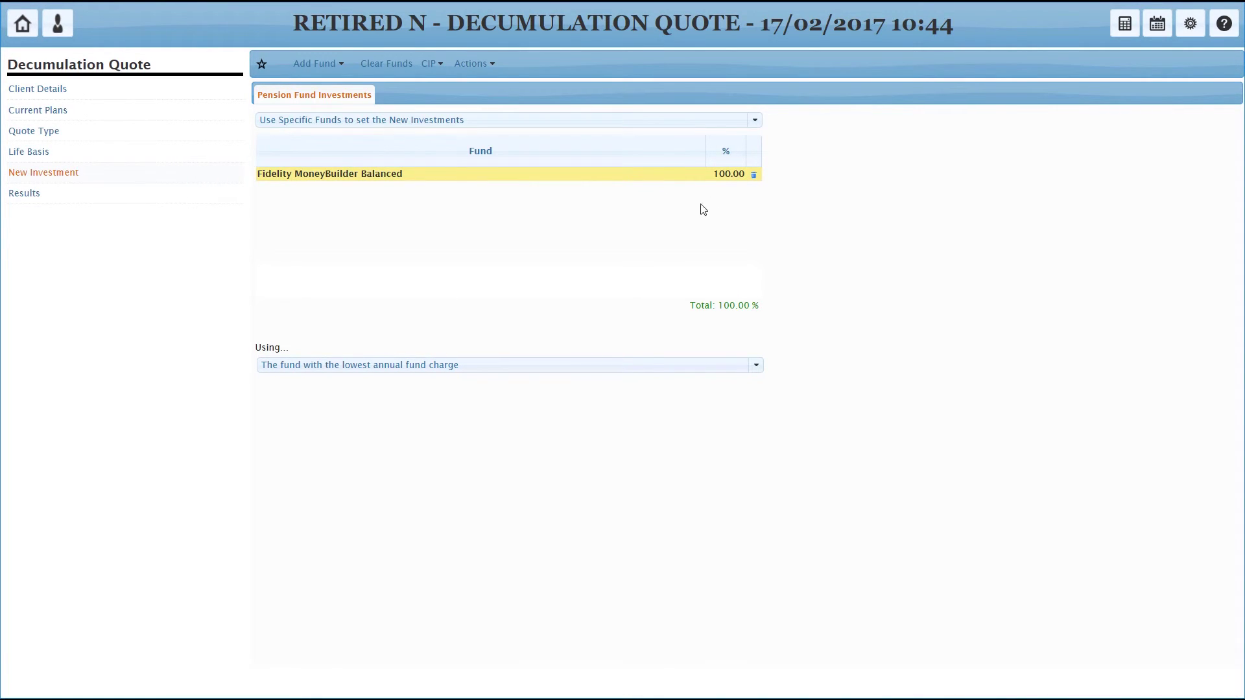
{"action": "left_click", "coordinate": [756, 366]}
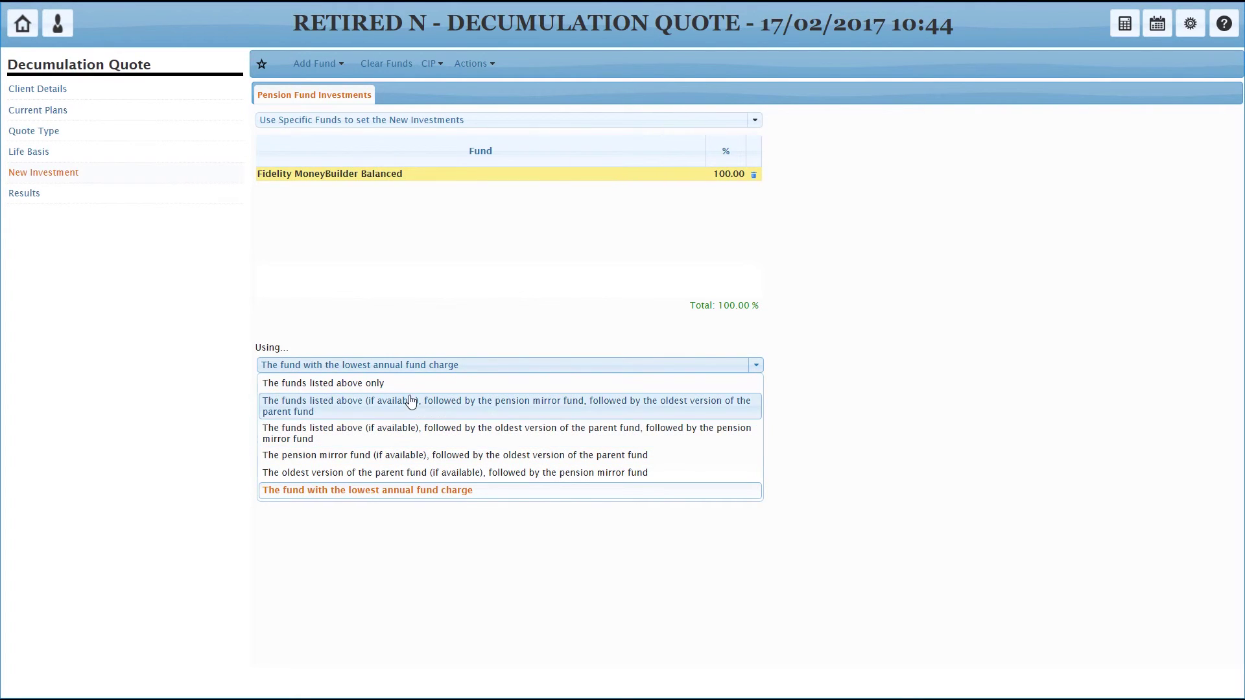
{"action": "left_click", "coordinate": [456, 328]}
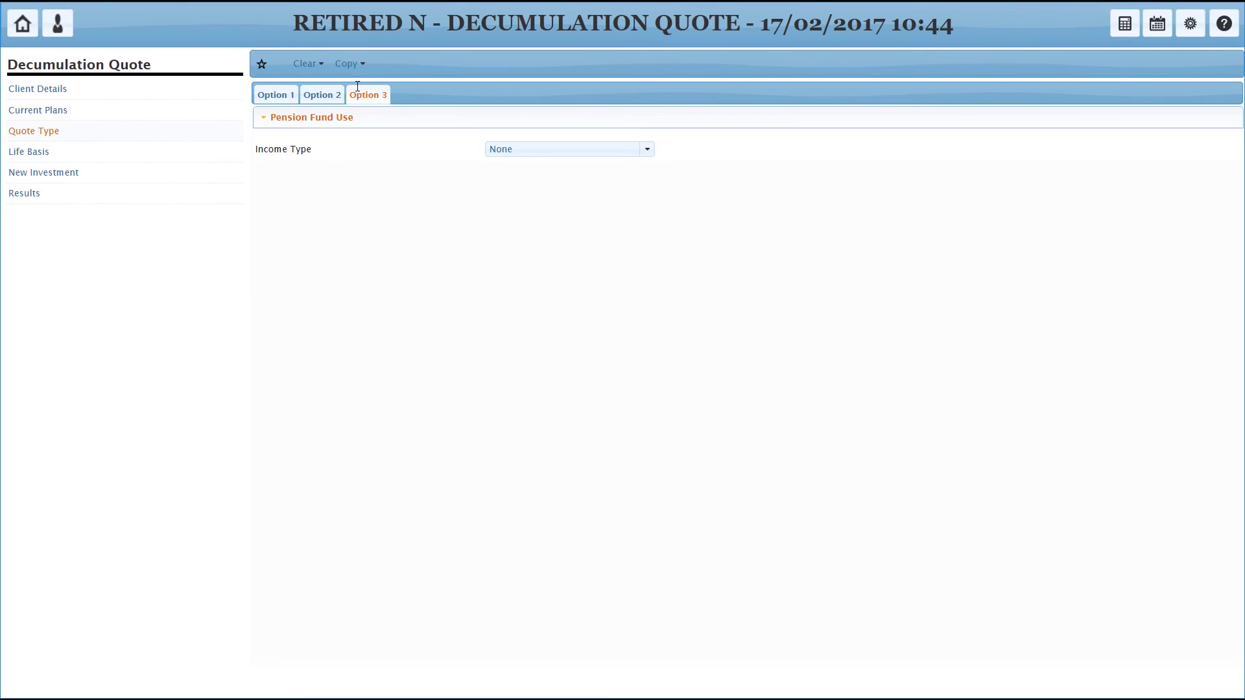
- Copy Option 2's drawdown settings into Option 3 and set its income amount to £9000
{"action": "left_click", "coordinate": [351, 64]}
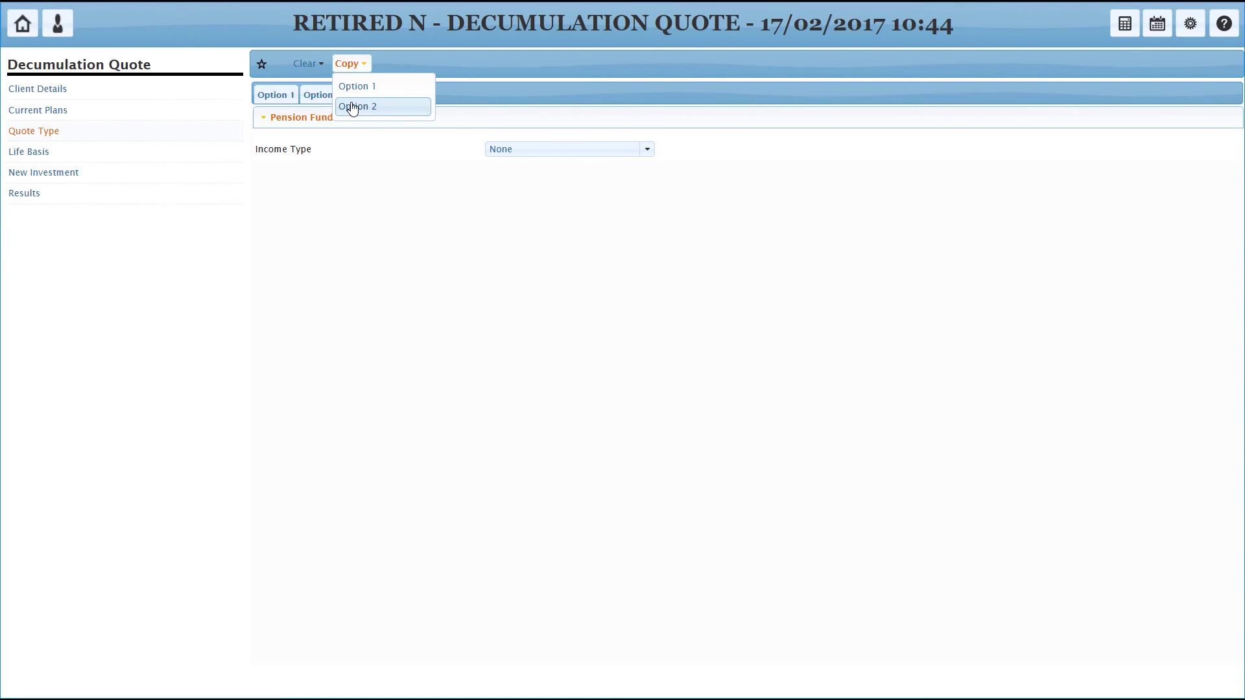
{"action": "left_click", "coordinate": [353, 108]}
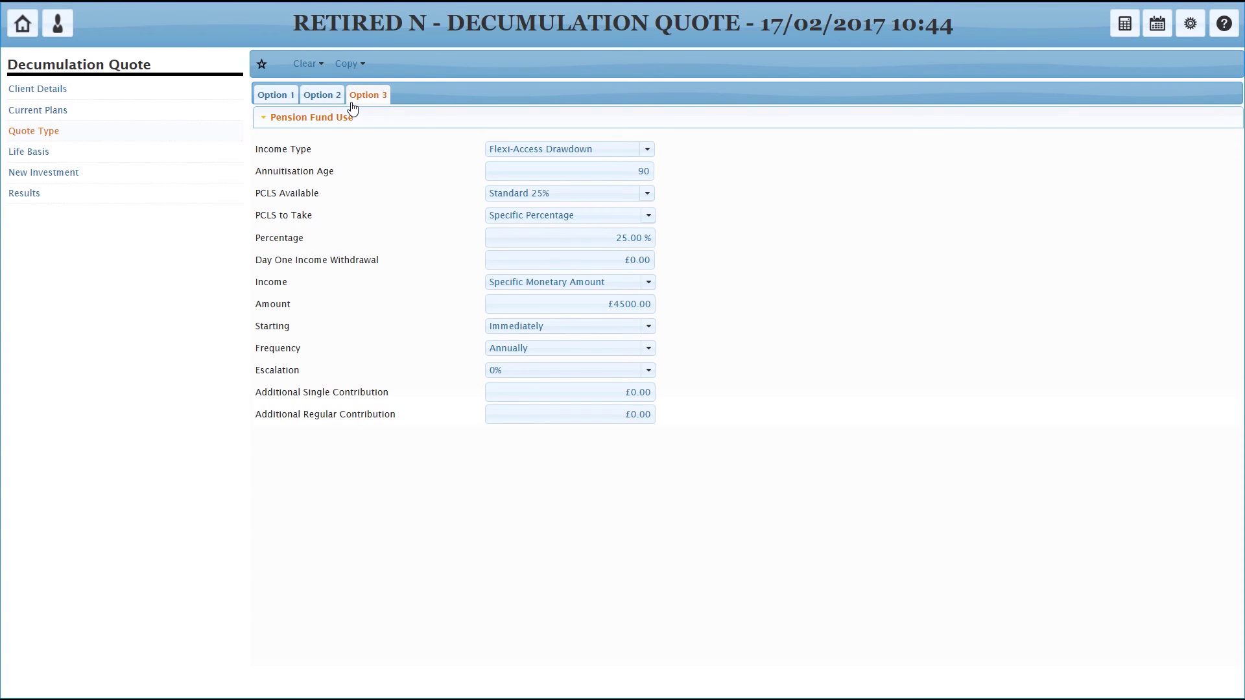
{"action": "left_click", "coordinate": [625, 305]}
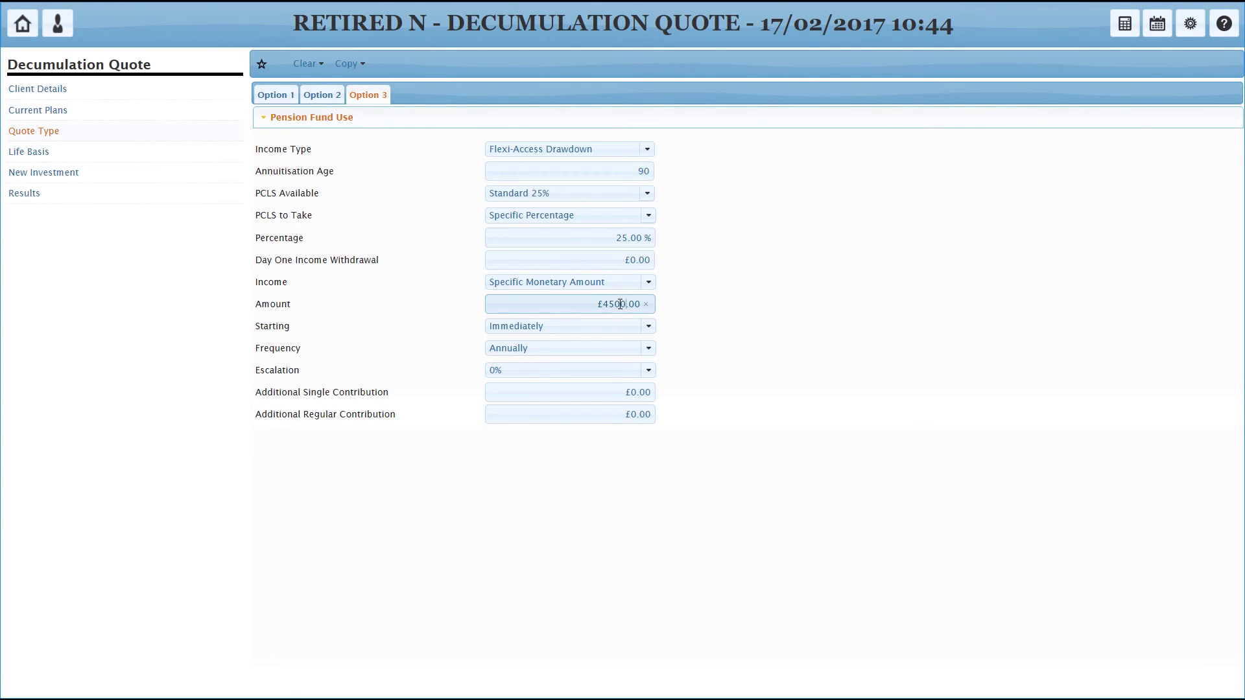
{"action": "left_click_drag", "start_coordinate": [616, 304], "coordinate": [604, 303]}
{"action": "type", "text": "900"}
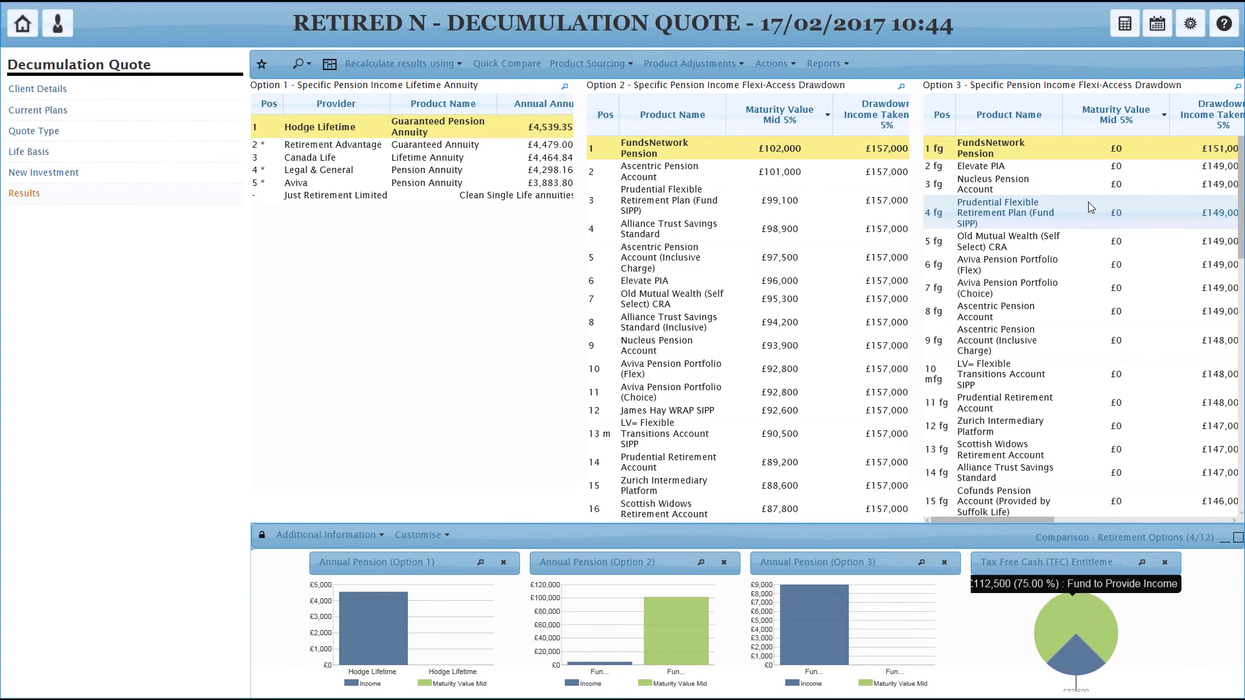
- Open the new report choices for the quote results
{"action": "left_click", "coordinate": [841, 65]}
{"action": "mouse_move", "coordinate": [847, 88]}
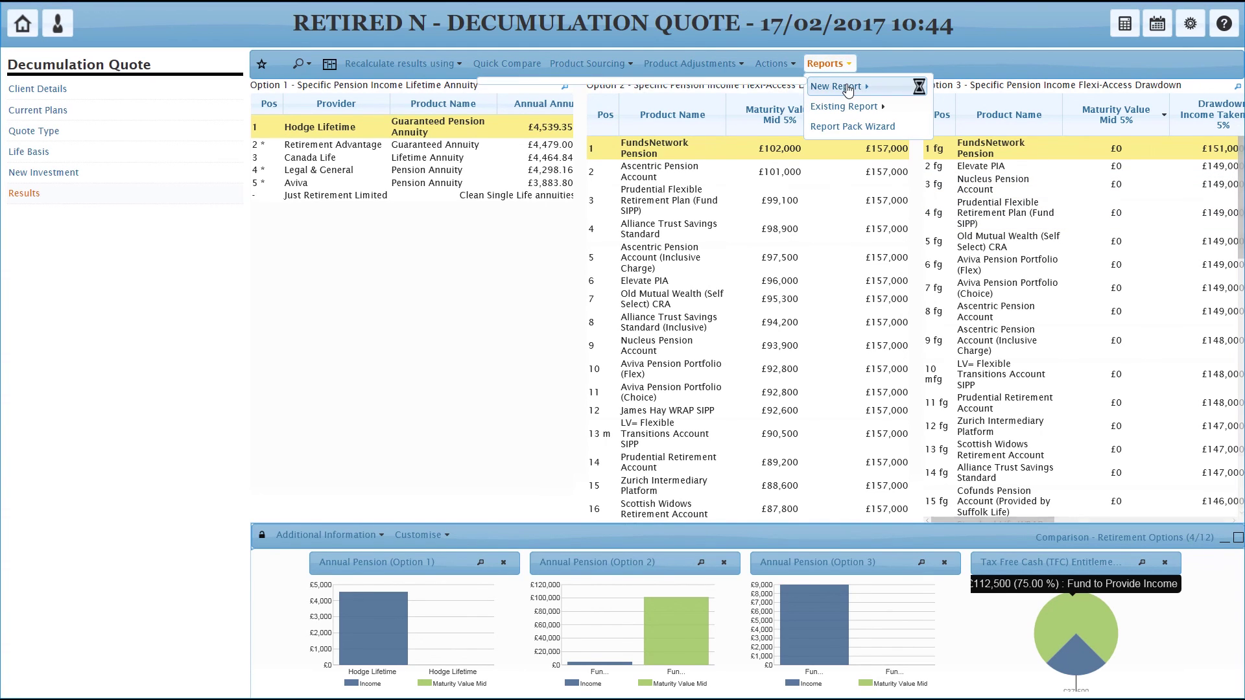